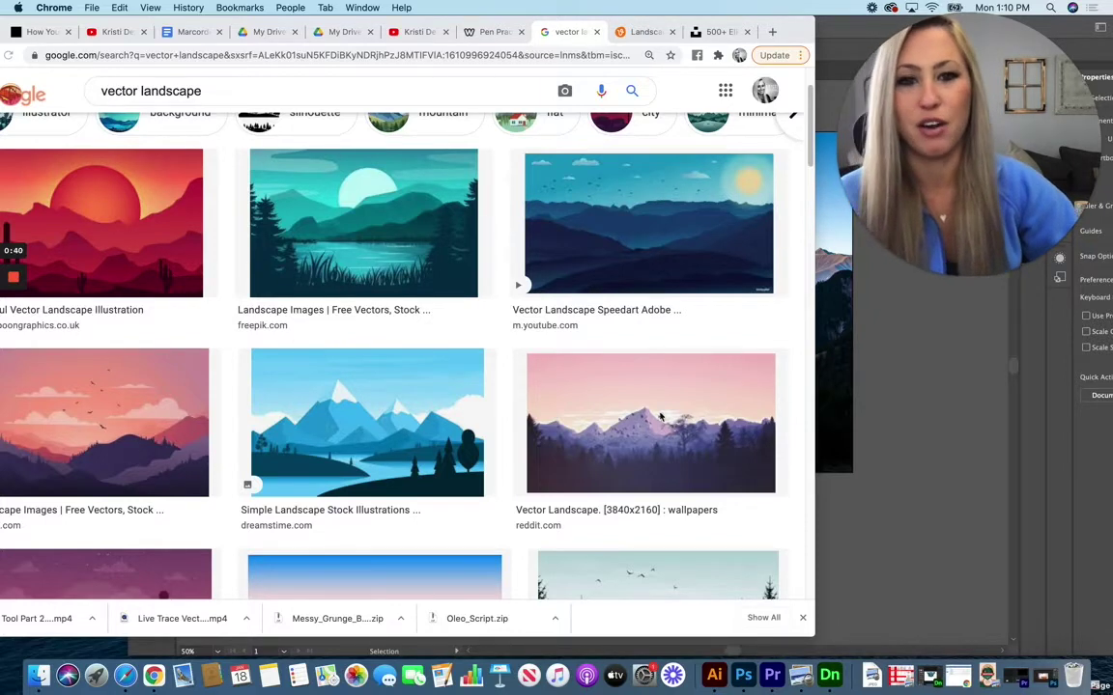
- Look over the Vecteezy landscape vectors and the Unsplash elk photos for reference, and switch to the Illustrator document
{"action": "left_click", "coordinate": [642, 32]}
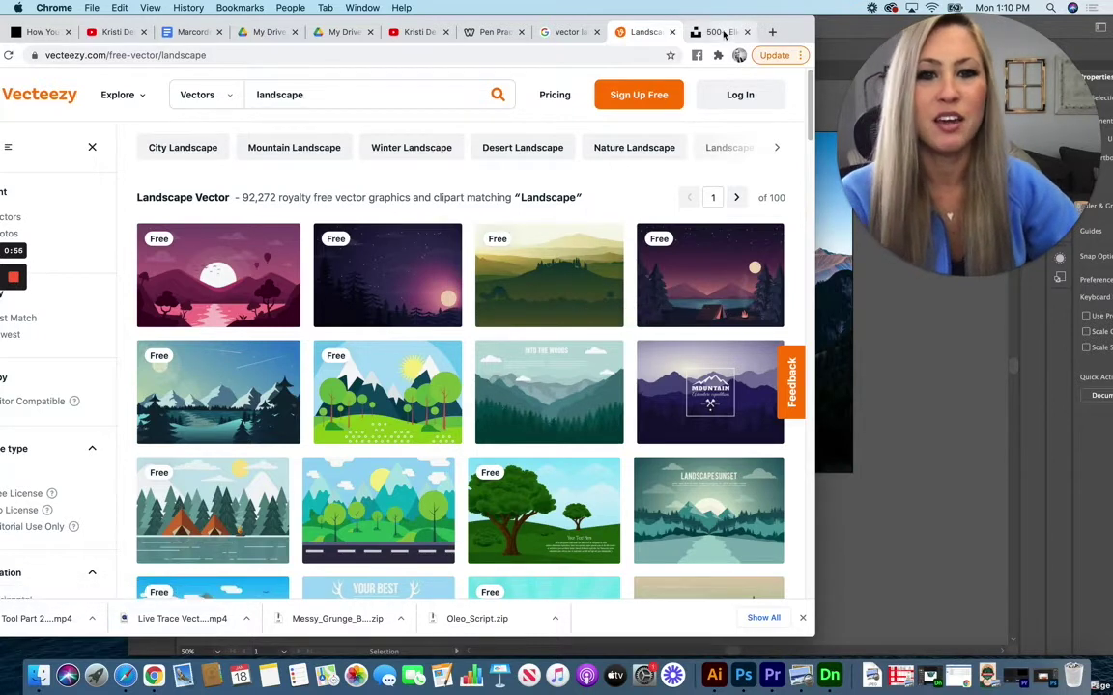
{"action": "left_click", "coordinate": [720, 32]}
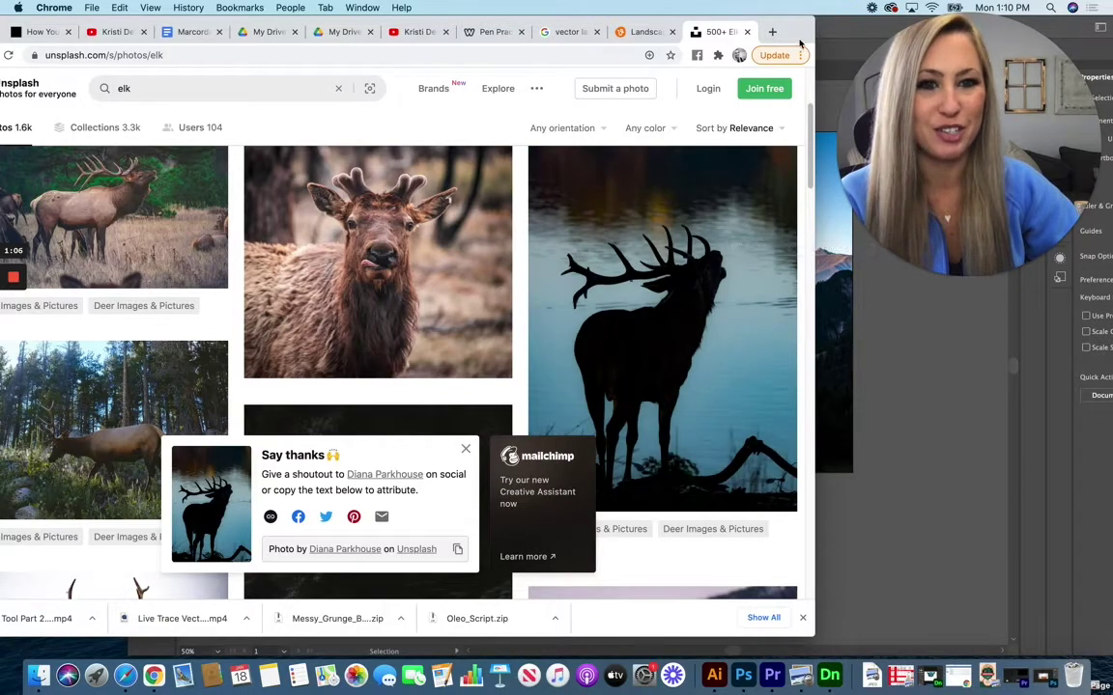
{"action": "left_click_drag", "start_coordinate": [795, 38], "coordinate": [867, 37]}
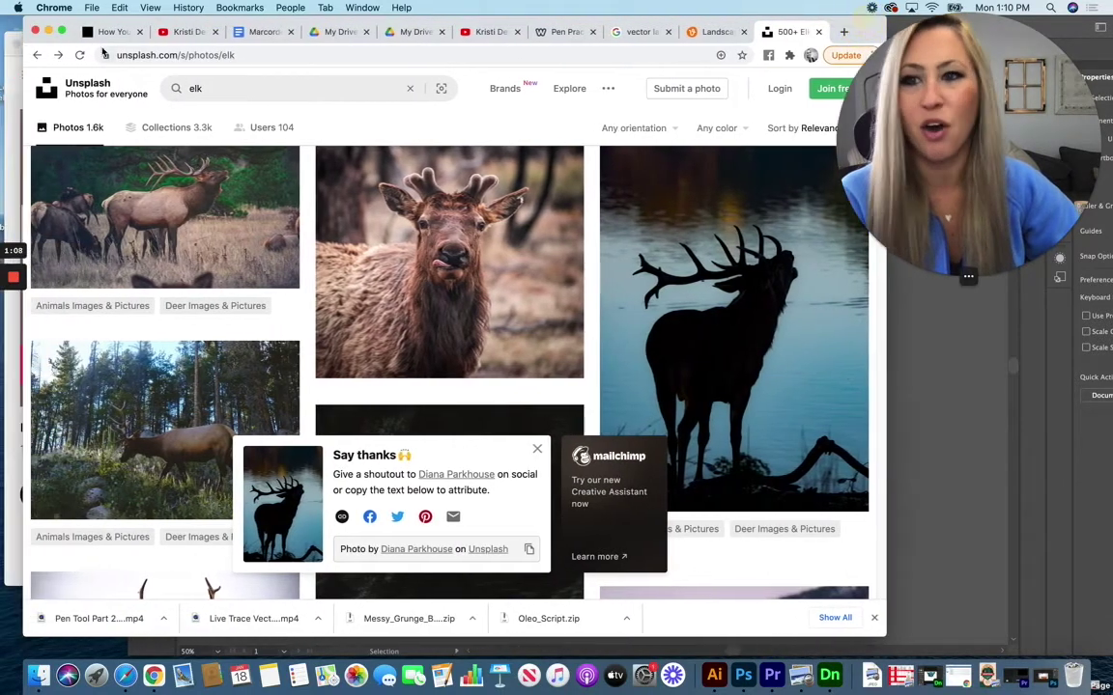
{"action": "left_click", "coordinate": [49, 32]}
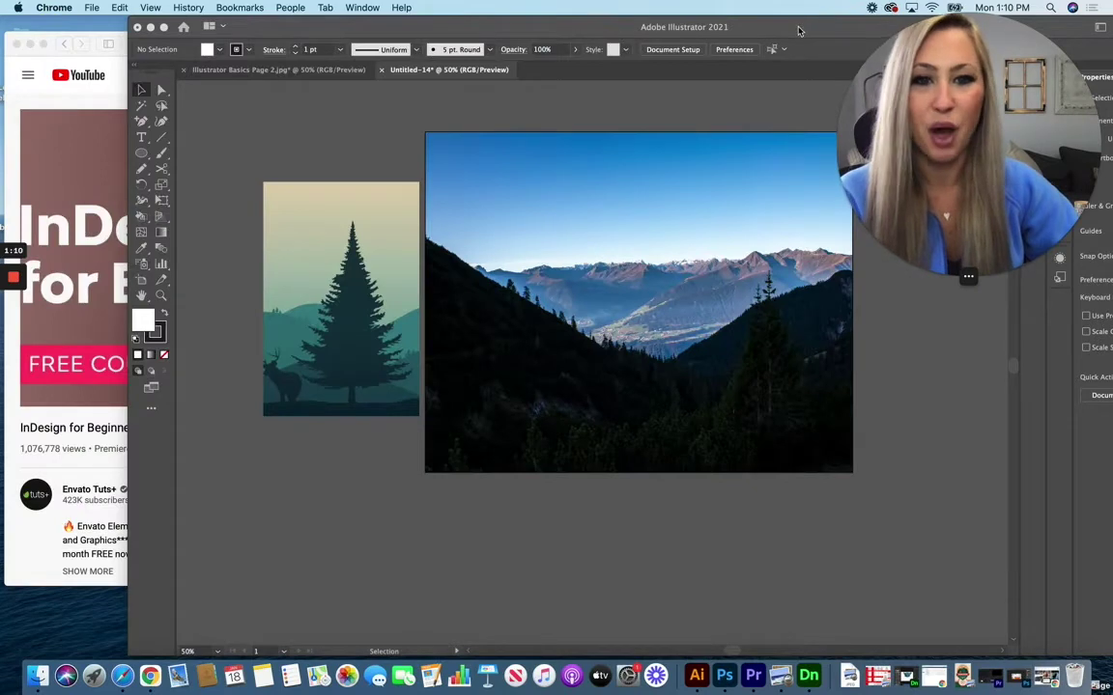
{"action": "double_click", "coordinate": [639, 27]}
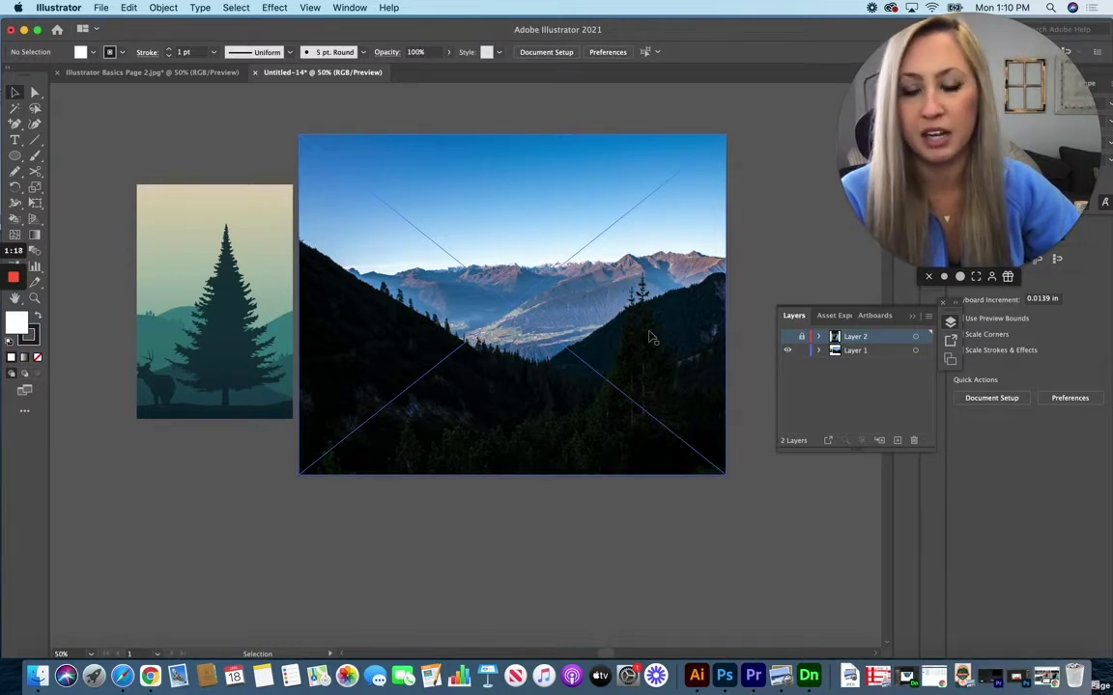
- Show the elk photo on Layer 2 and lock both Layer 1 and Layer 2
{"action": "left_click", "coordinate": [790, 338]}
{"action": "left_click", "coordinate": [801, 346]}
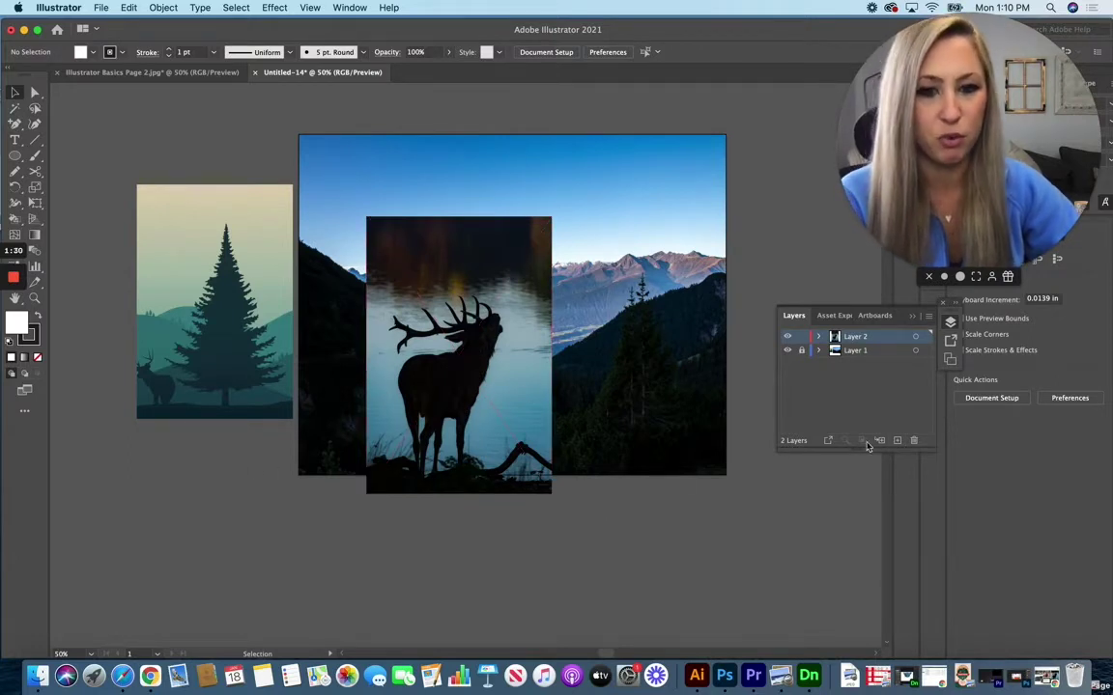
{"action": "left_click", "coordinate": [801, 336]}
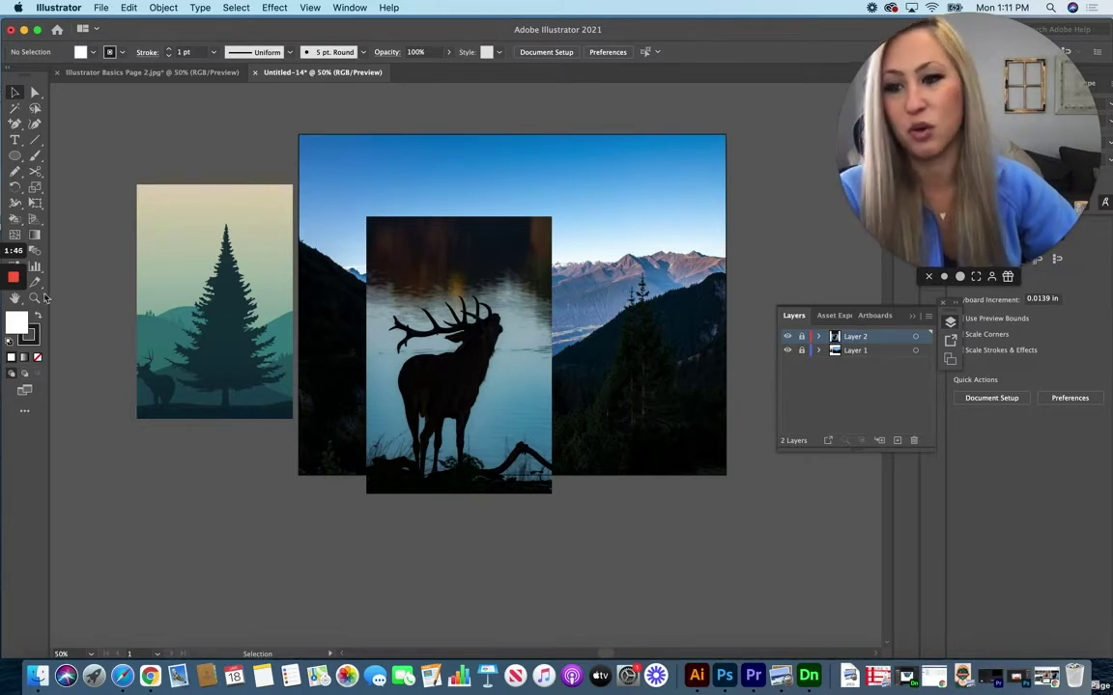
- Sample the dark teal of the reference image's tree with the Eyedropper as the fill colour and check it in the Color Picker
{"action": "left_click_drag", "start_coordinate": [153, 38], "coordinate": [192, 36]}
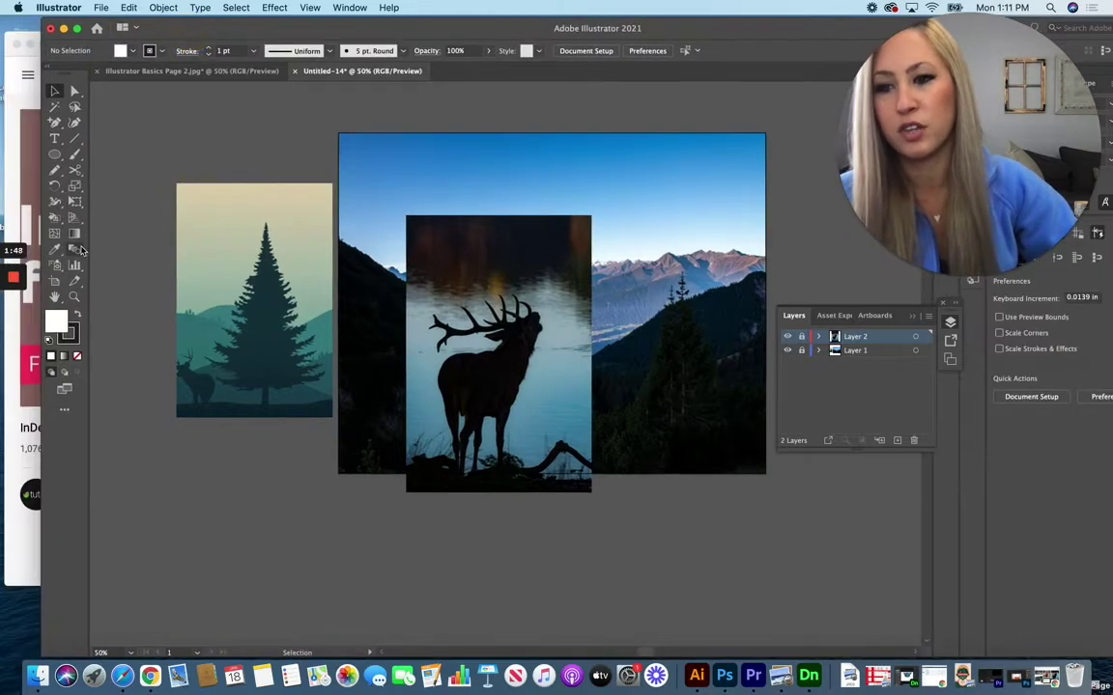
{"action": "left_click", "coordinate": [57, 249]}
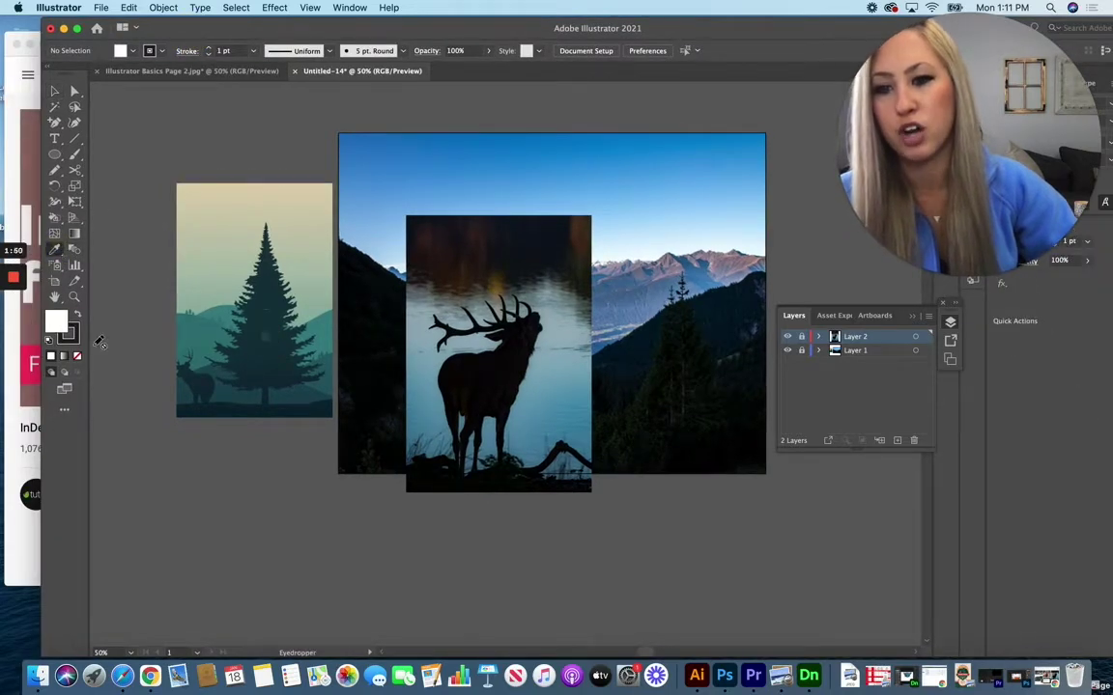
{"action": "left_click", "coordinate": [237, 307]}
{"action": "double_click", "coordinate": [56, 321]}
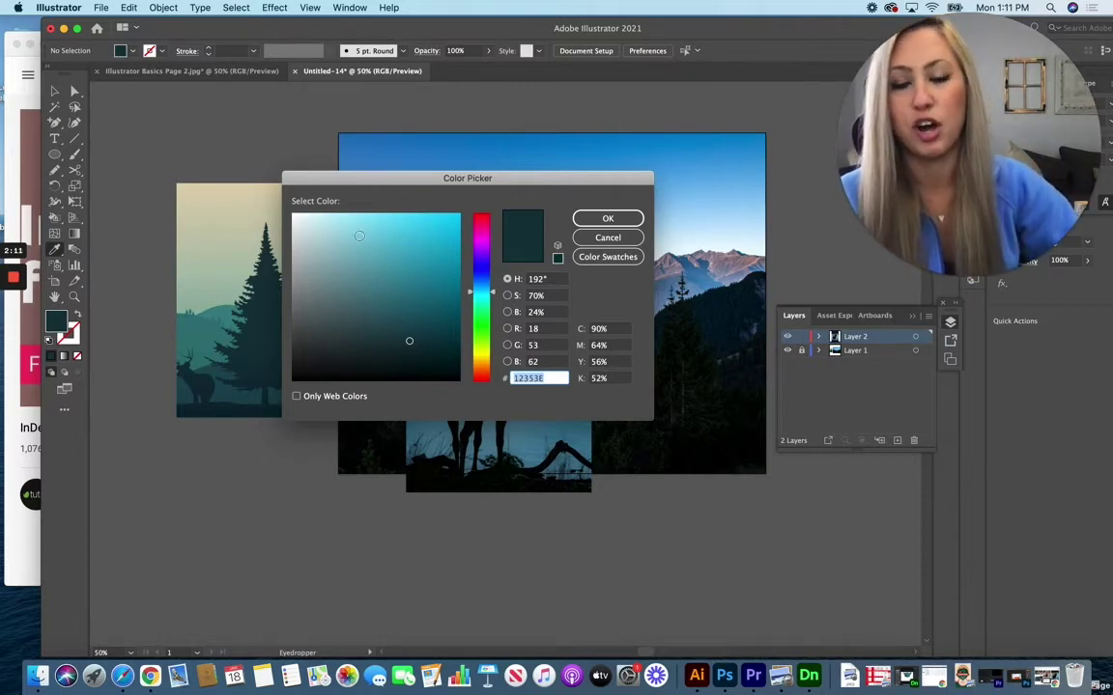
{"action": "left_click", "coordinate": [608, 219]}
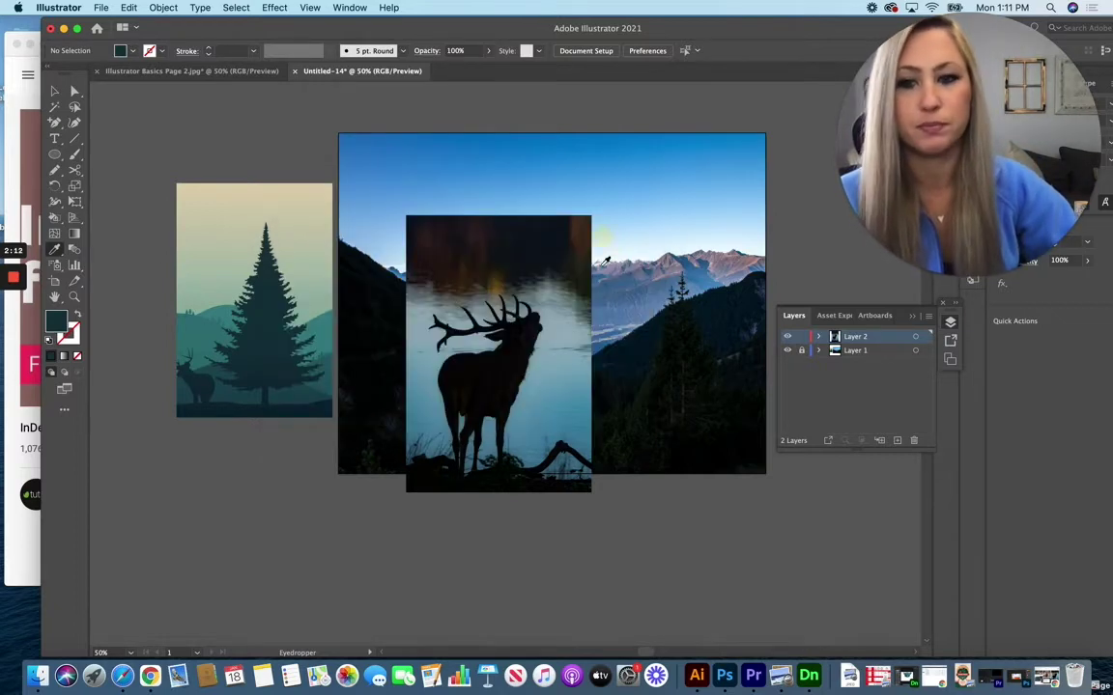
- Lock and hide the elk photo layer and add a new layer above it
{"action": "left_click", "coordinate": [801, 336]}
{"action": "left_click", "coordinate": [801, 349]}
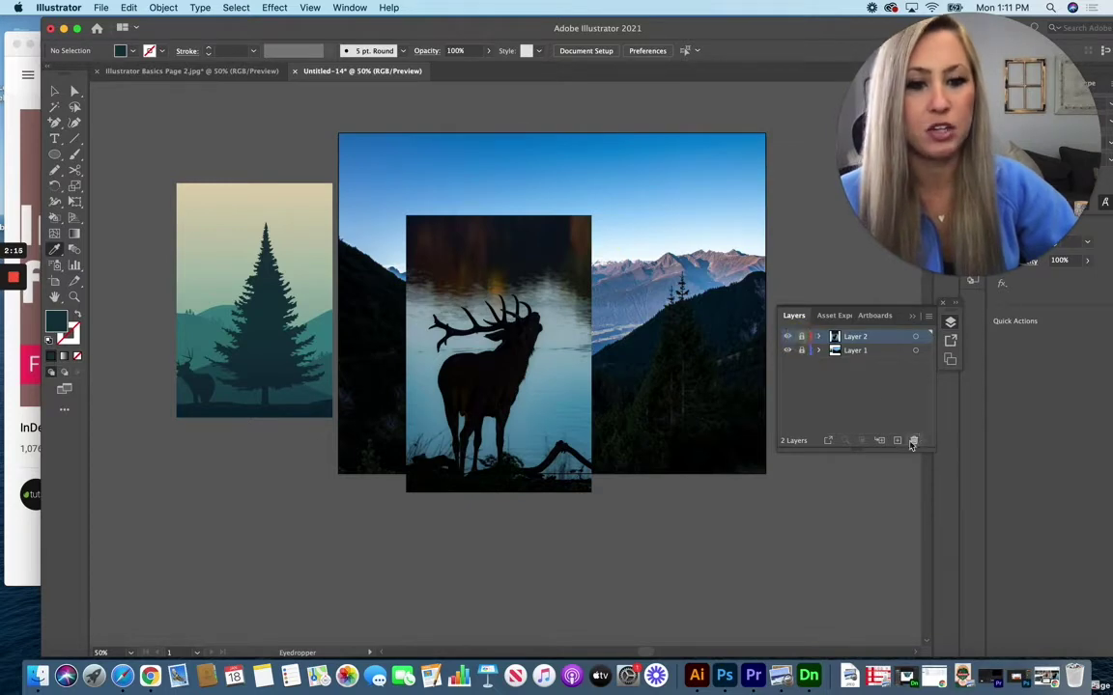
{"action": "left_click", "coordinate": [897, 440]}
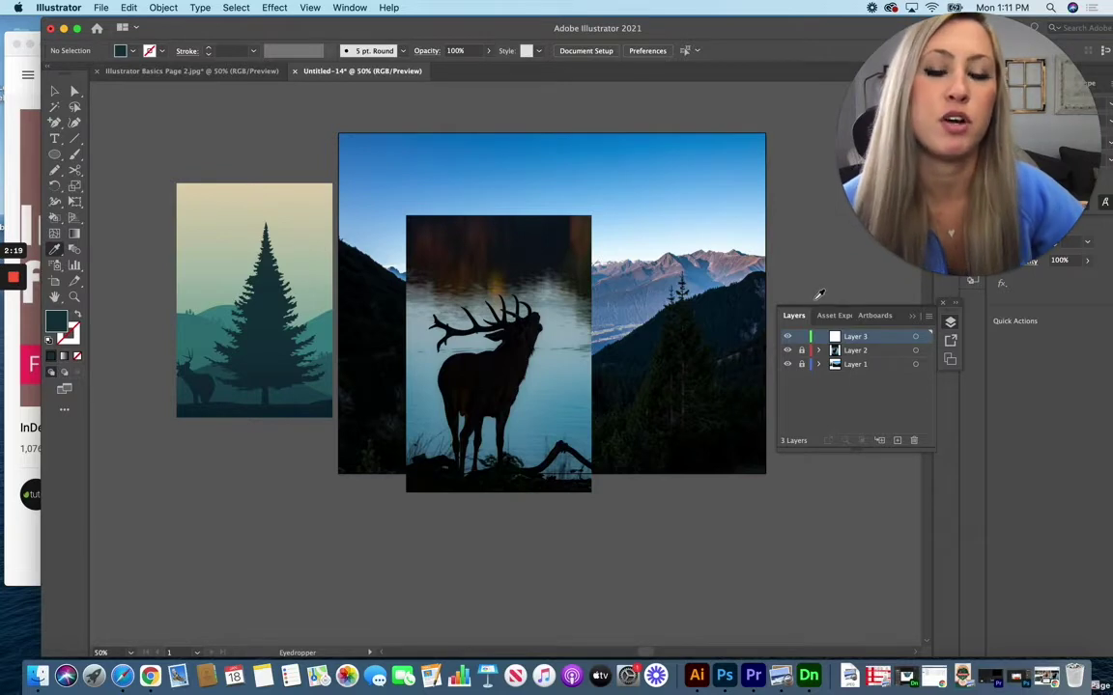
{"action": "left_click", "coordinate": [787, 350]}
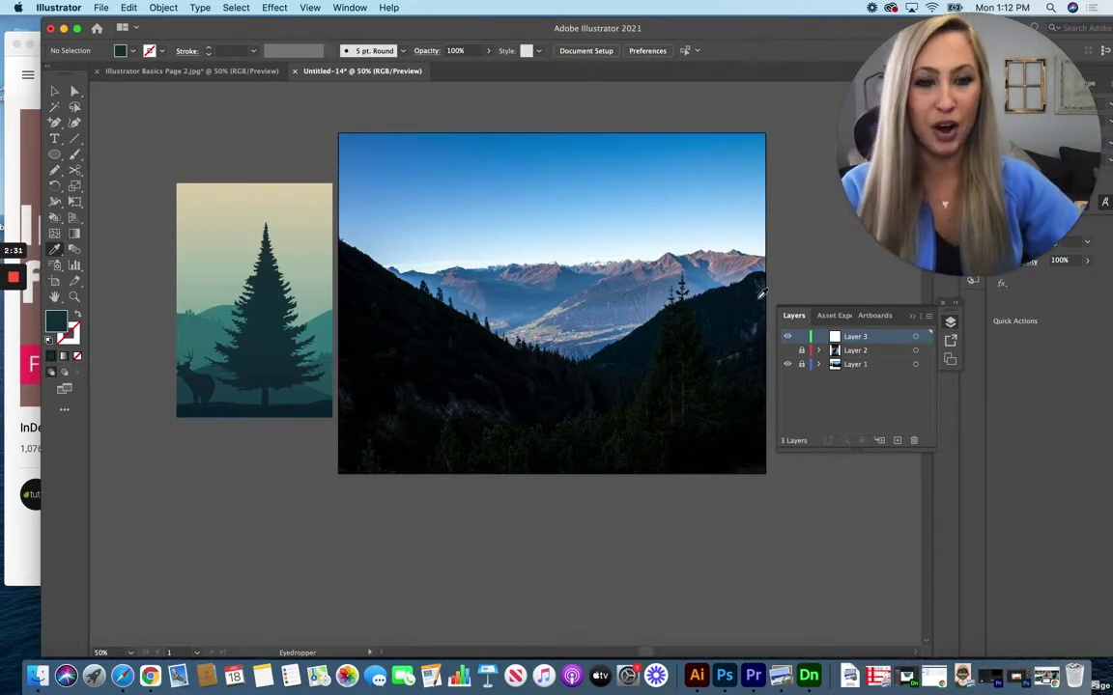
- Draw a rectangle across the full width of the landscape photo, from its top edge down over about four fifths of its height
{"action": "left_click", "coordinate": [54, 155]}
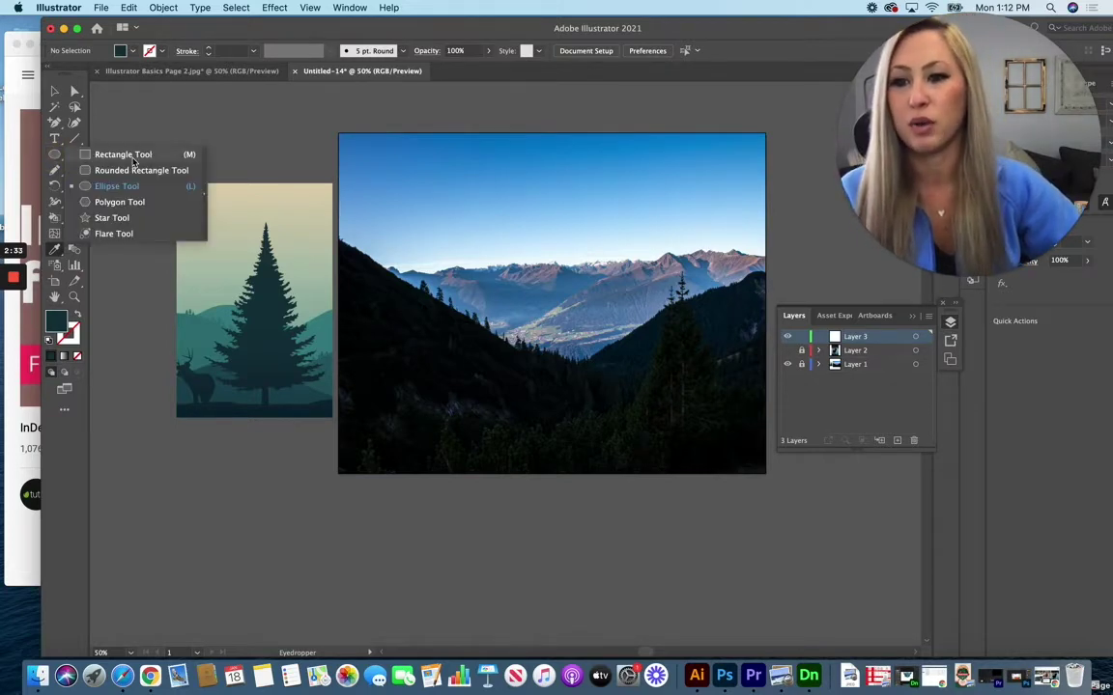
{"action": "left_click", "coordinate": [122, 155]}
{"action": "mouse_move", "coordinate": [371, 176]}
{"action": "left_mouse_down"}
{"action": "mouse_move", "coordinate": [428, 237]}
{"action": "mouse_move", "coordinate": [680, 402]}
{"action": "mouse_move", "coordinate": [765, 405]}
{"action": "left_mouse_up"}
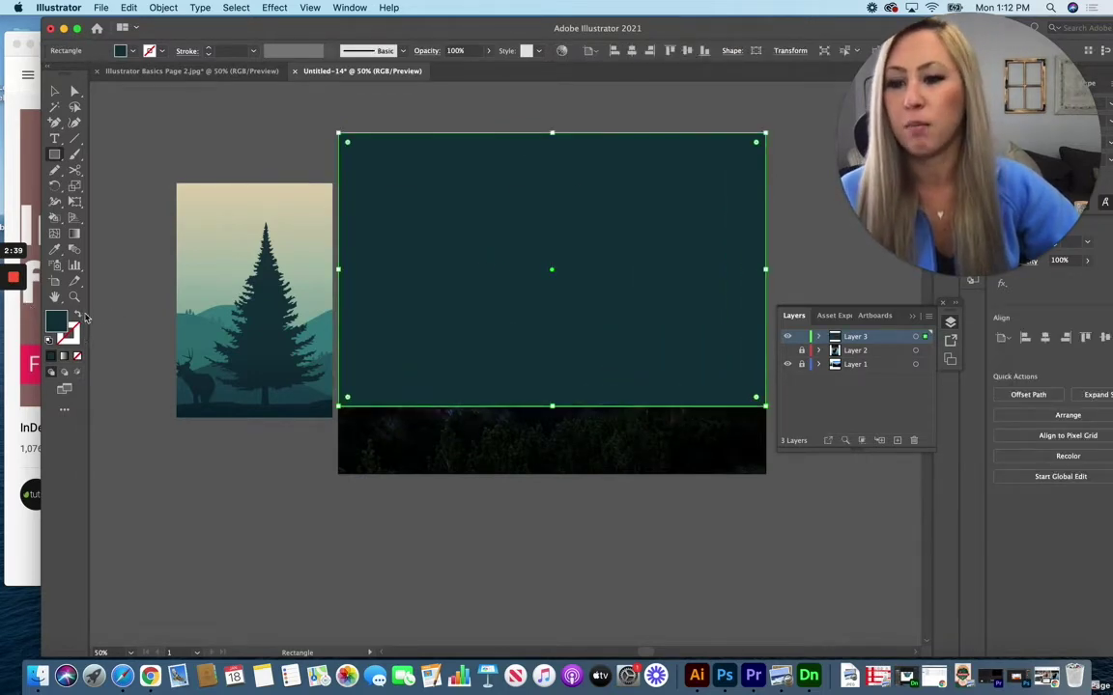
- Swap the rectangle's fill and stroke, fill it with blue sampled from the photo's sky, and check the colour in the Color Picker
{"action": "left_click", "coordinate": [81, 316]}
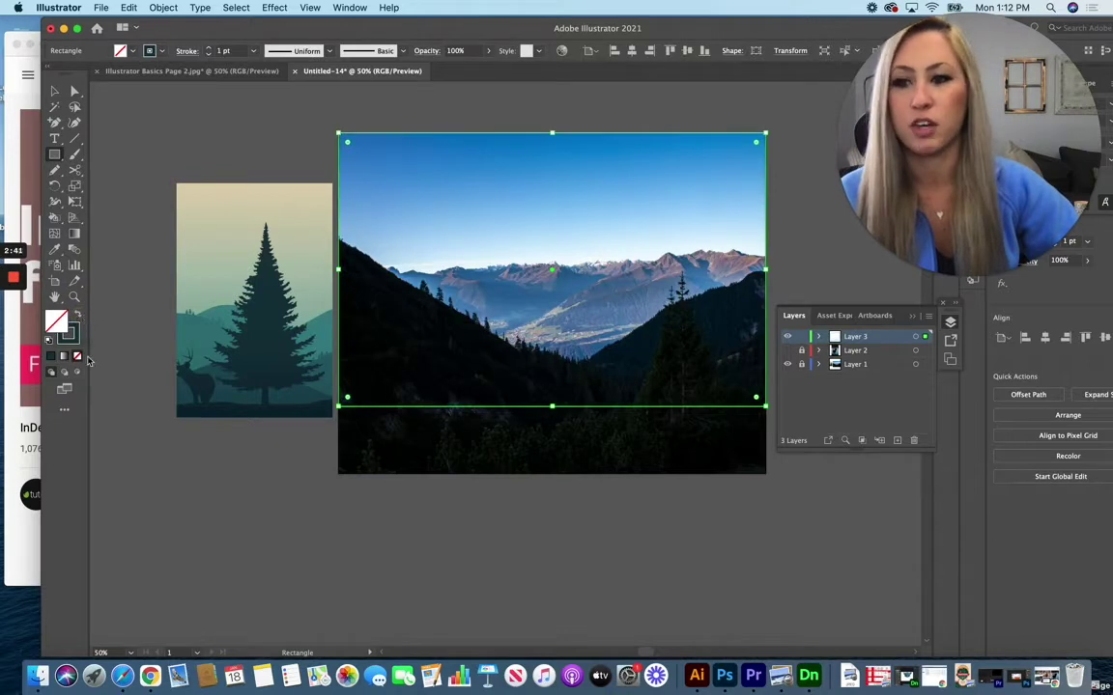
{"action": "left_click", "coordinate": [54, 249]}
{"action": "left_click", "coordinate": [446, 145]}
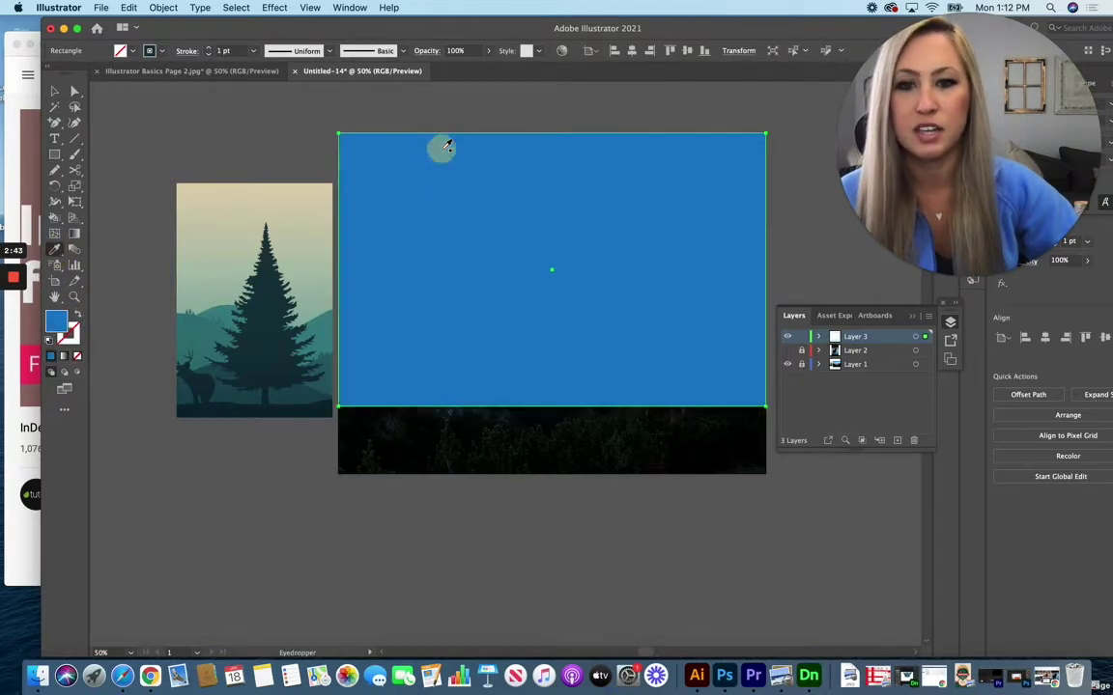
{"action": "double_click", "coordinate": [58, 322]}
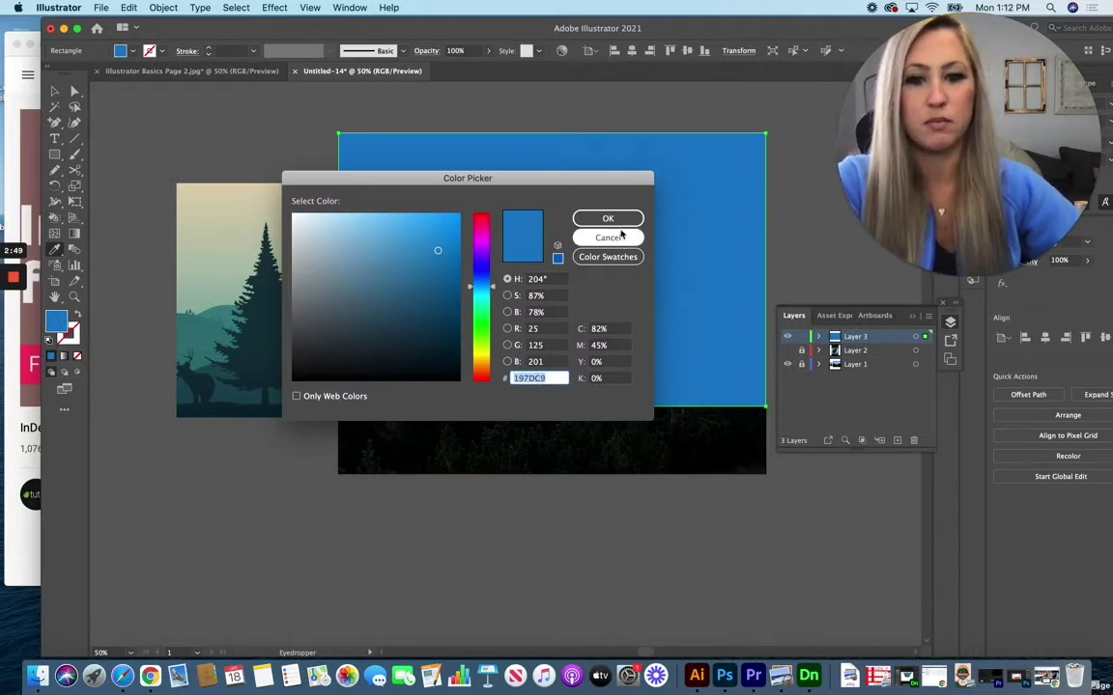
{"action": "left_click", "coordinate": [620, 219]}
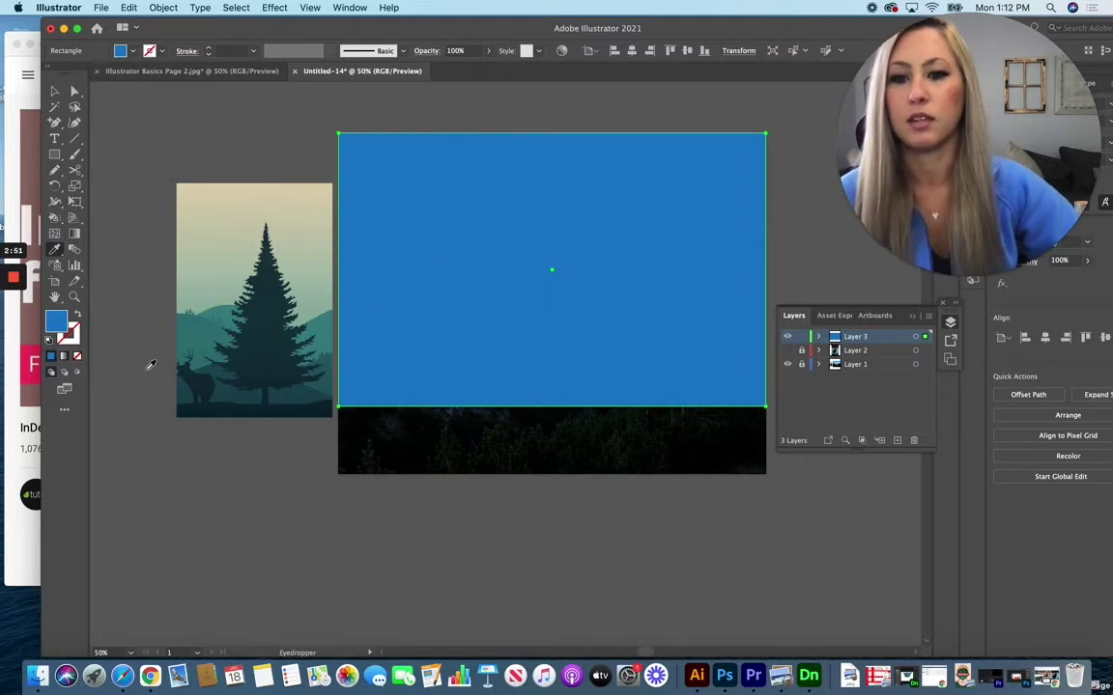
- Apply a linear gradient to the rectangle and run it vertically from near its top to its lower part
{"action": "left_click", "coordinate": [65, 357]}
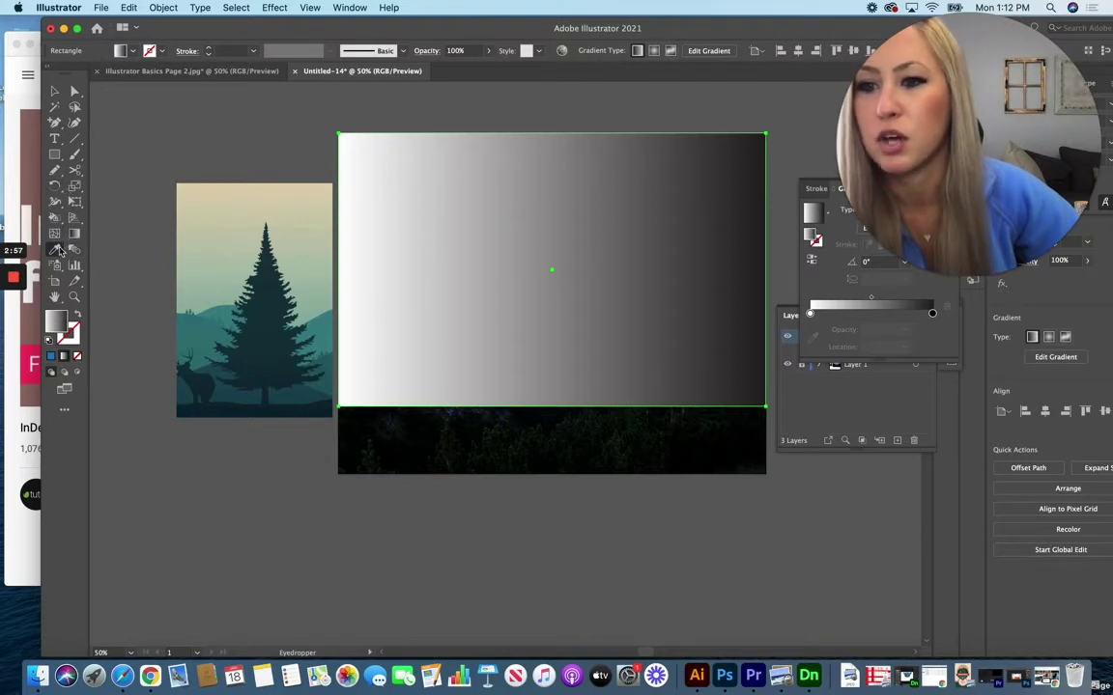
{"action": "left_click", "coordinate": [74, 232]}
{"action": "mouse_move", "coordinate": [564, 172]}
{"action": "left_mouse_down"}
{"action": "mouse_move", "coordinate": [580, 245]}
{"action": "mouse_move", "coordinate": [556, 300]}
{"action": "mouse_move", "coordinate": [568, 358]}
{"action": "mouse_move", "coordinate": [566, 342]}
{"action": "left_mouse_up"}
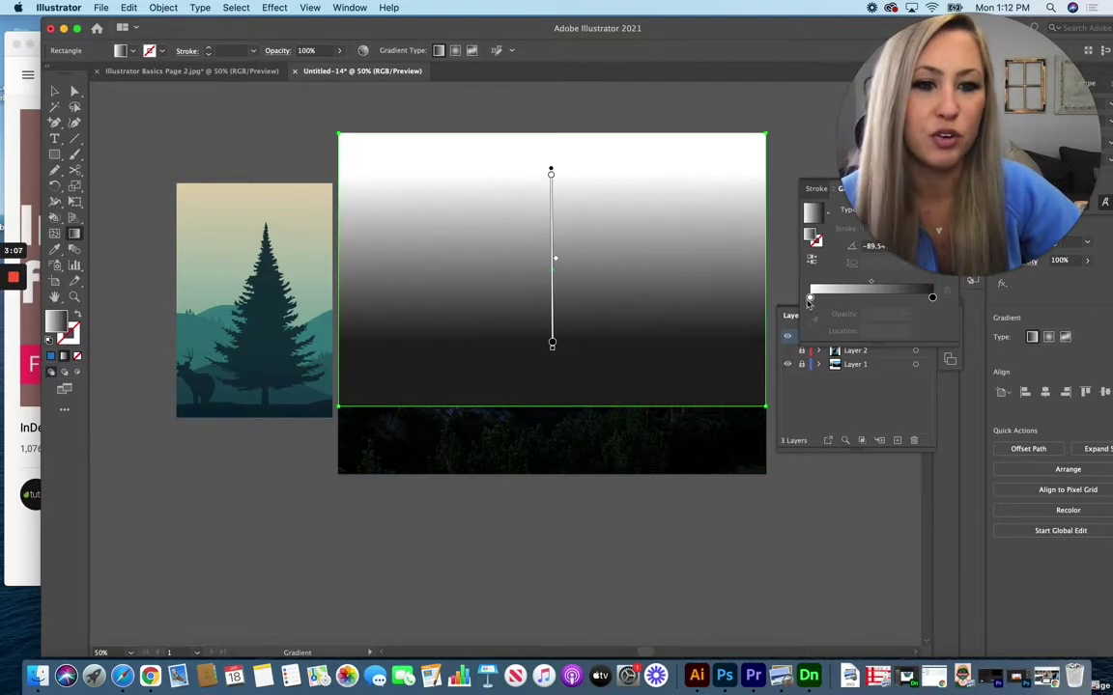
- Colour the gradient's start stop with the beige of the reference image's upper sky and its end stop with the pale green near the hills
{"action": "double_click", "coordinate": [809, 298]}
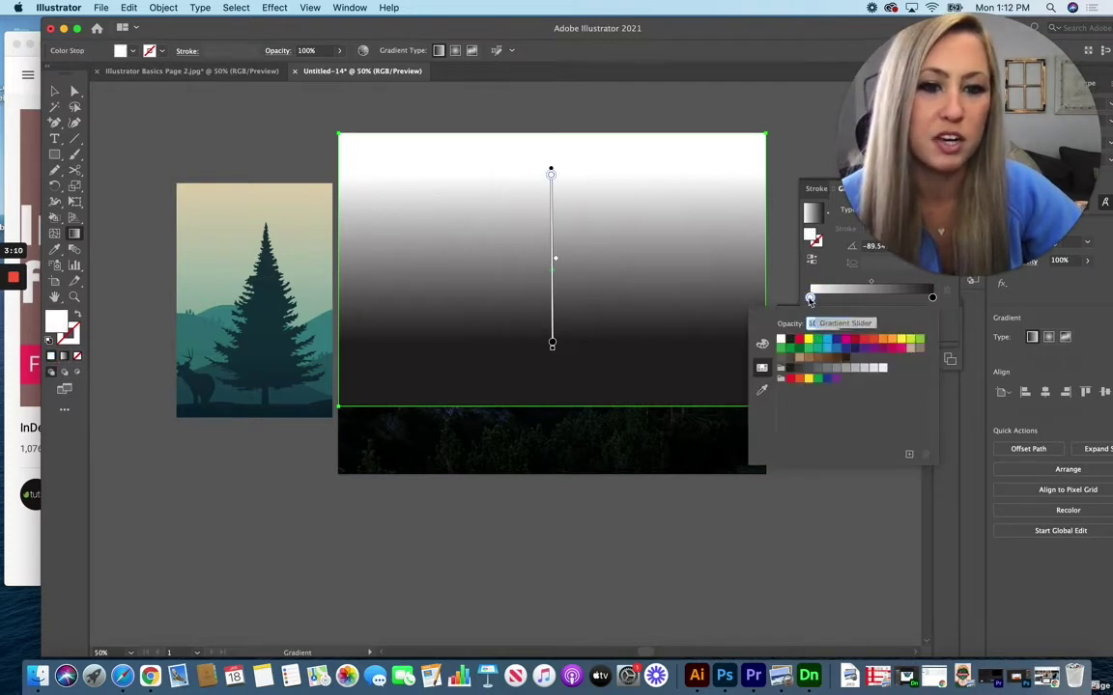
{"action": "left_click", "coordinate": [762, 389]}
{"action": "left_click", "coordinate": [287, 184]}
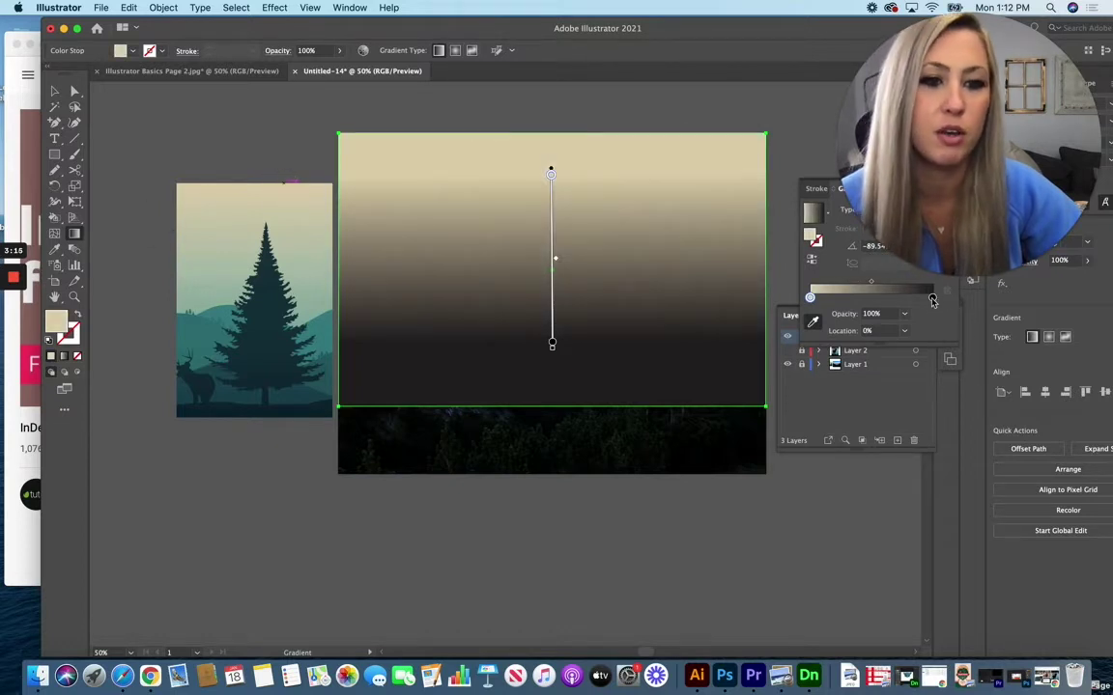
{"action": "double_click", "coordinate": [932, 297]}
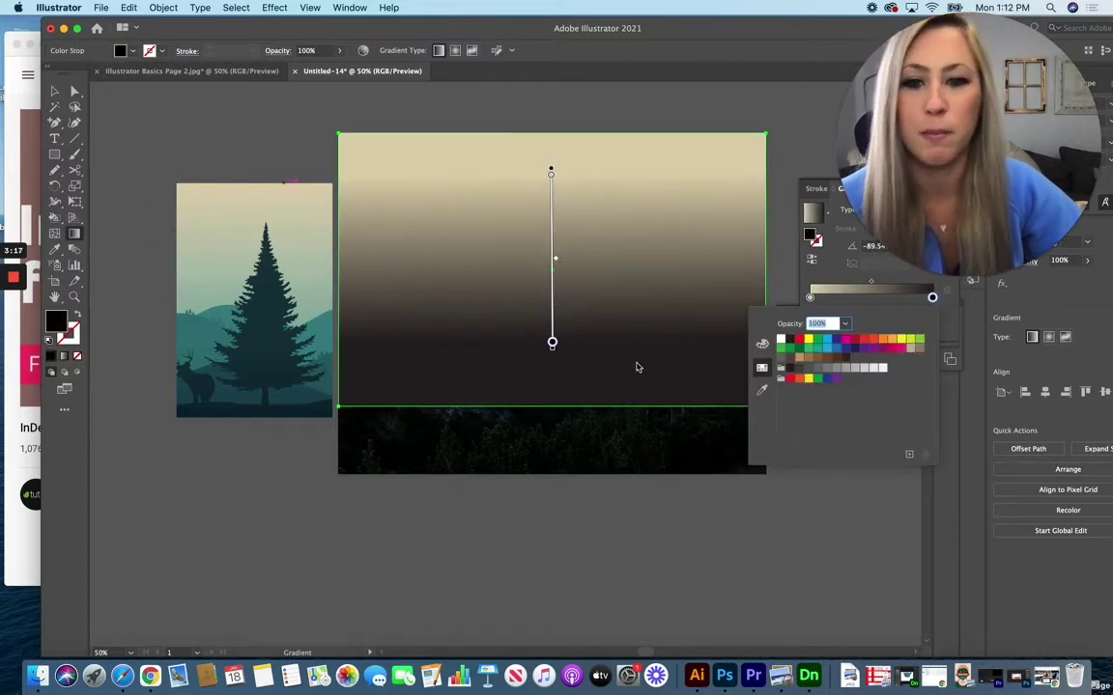
{"action": "left_click", "coordinate": [762, 391]}
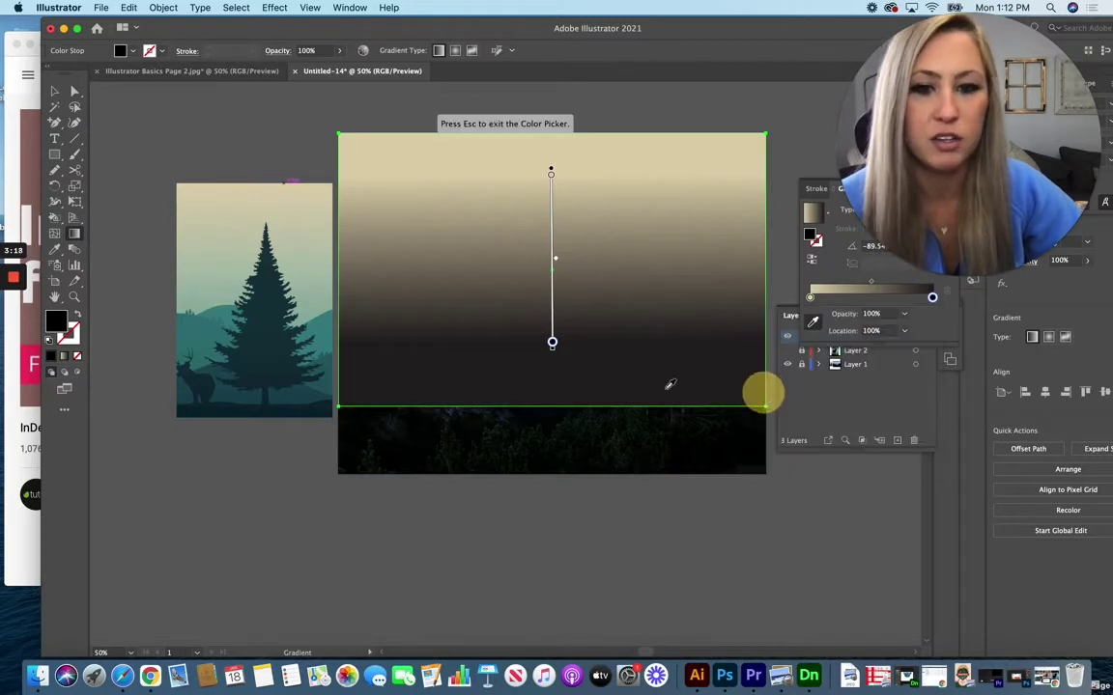
{"action": "left_click", "coordinate": [207, 303]}
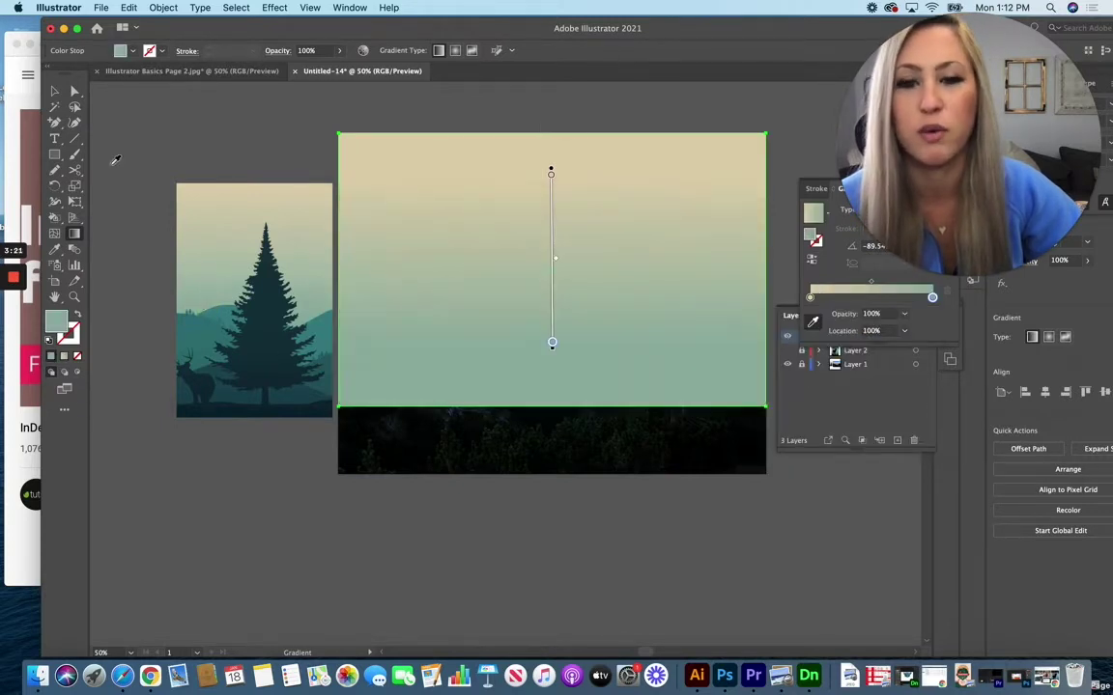
{"action": "left_click", "coordinate": [54, 90]}
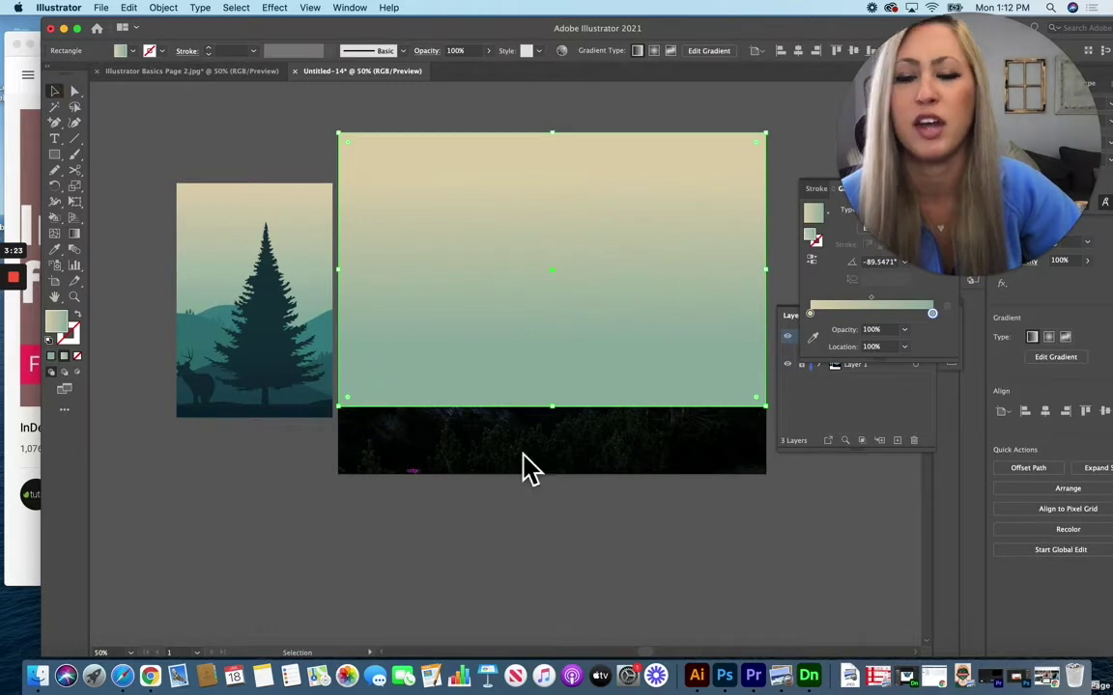
- Lock and hide the gradient sky layer and add a new layer above it
{"action": "left_click", "coordinate": [846, 387]}
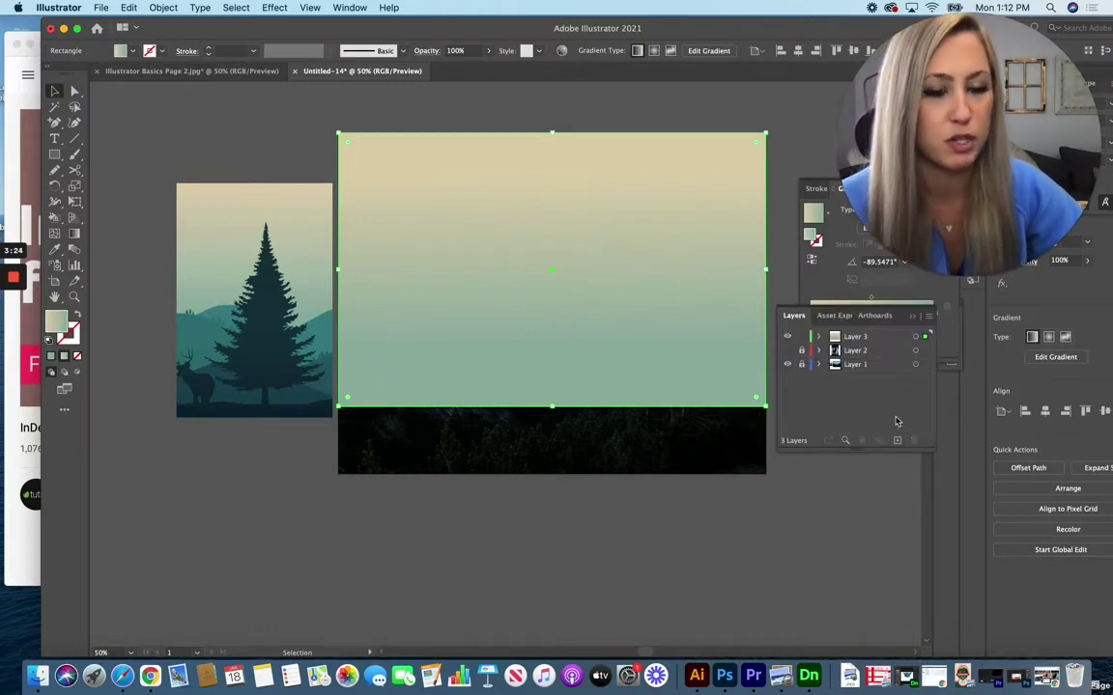
{"action": "left_click", "coordinate": [801, 337]}
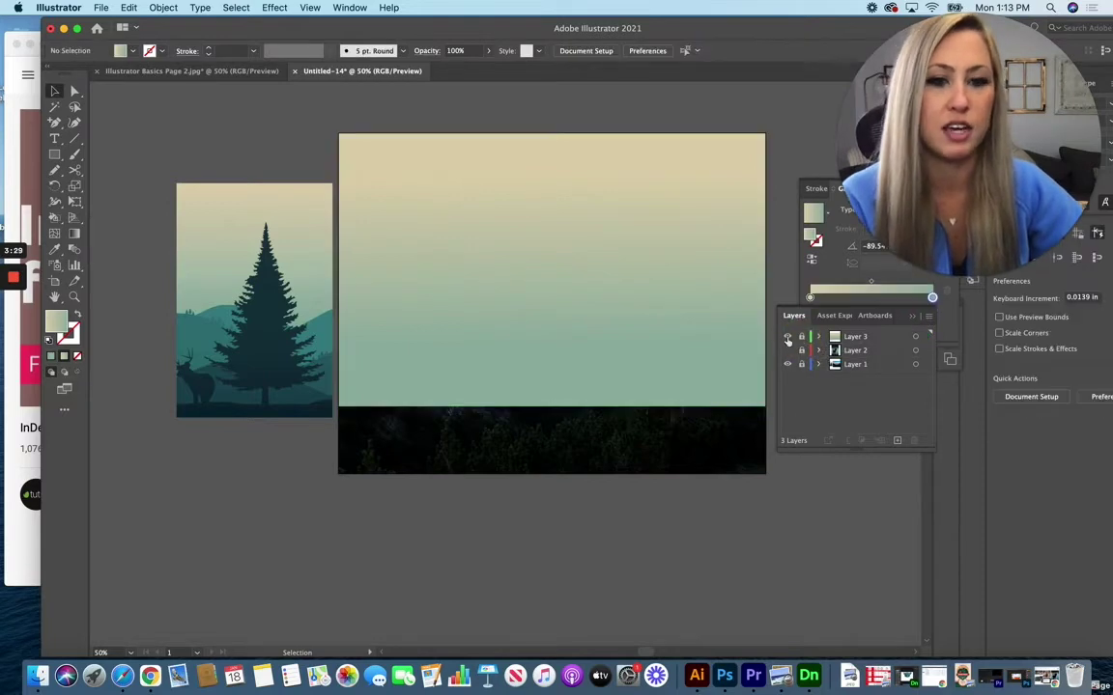
{"action": "left_click", "coordinate": [788, 336]}
{"action": "left_click", "coordinate": [896, 442]}
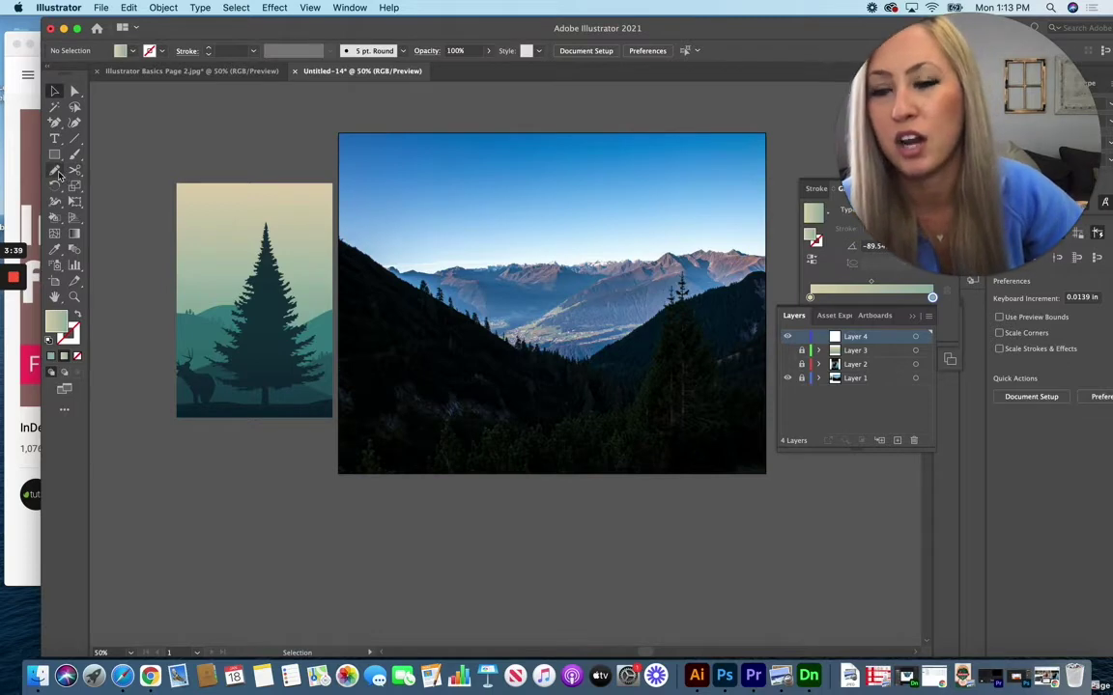
- Trace the jagged ridge line of the distant mountains with the Pen tool, from the photo's right edge to the dark slope at left
{"action": "left_click", "coordinate": [56, 124]}
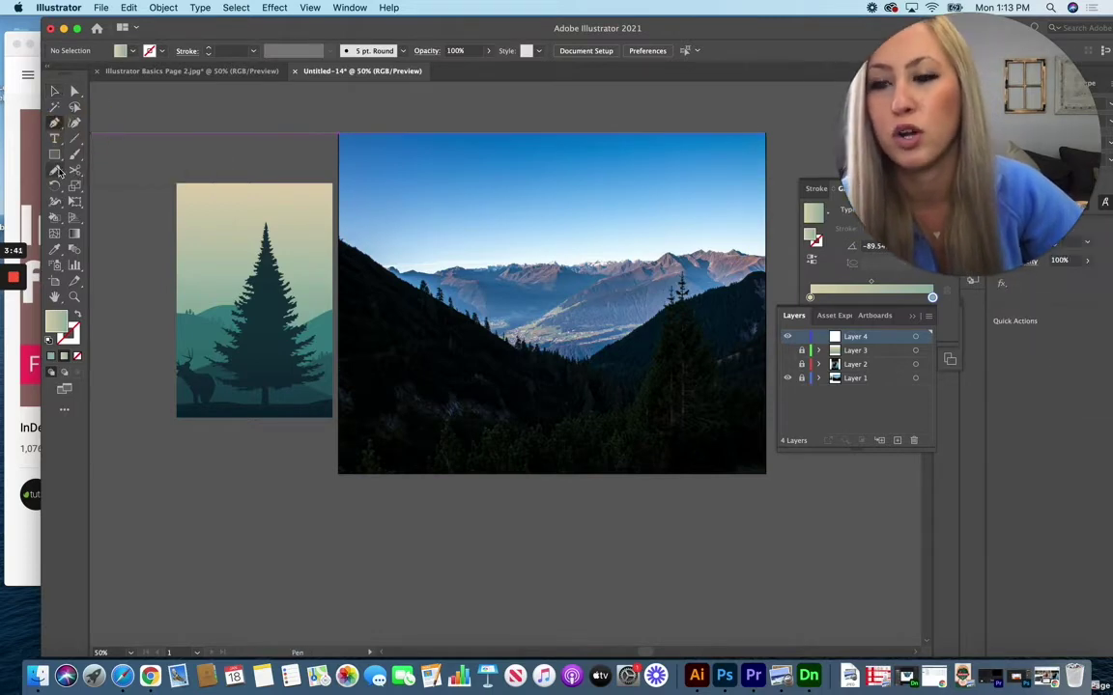
{"action": "left_click", "coordinate": [765, 257]}
{"action": "left_click", "coordinate": [743, 256]}
{"action": "left_click", "coordinate": [729, 250]}
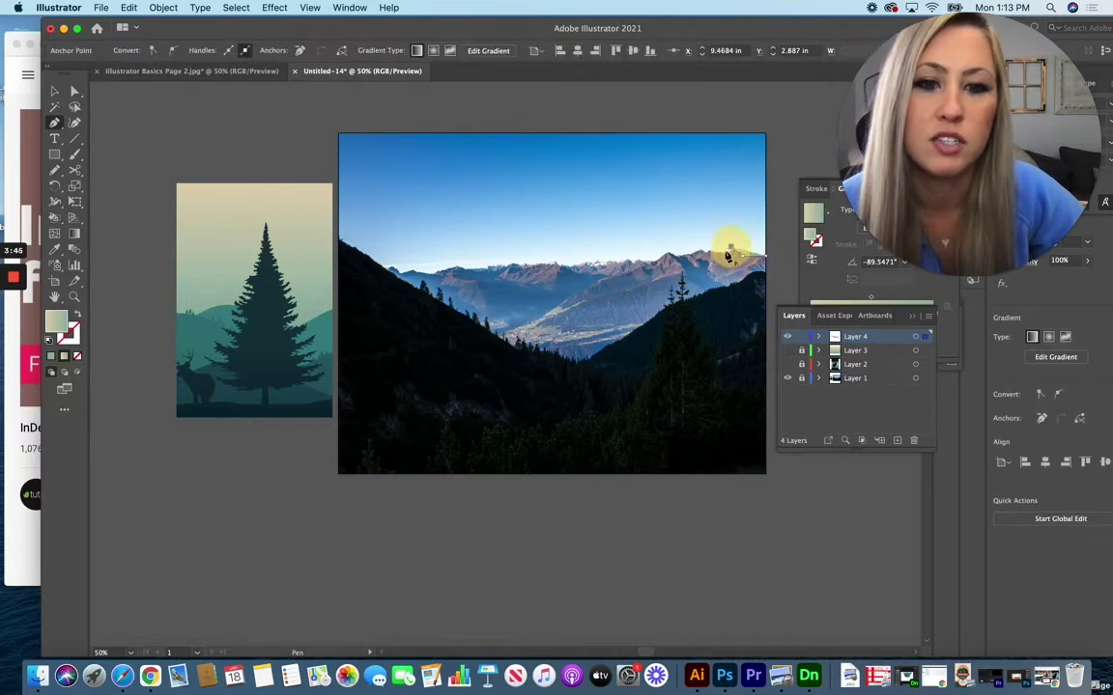
{"action": "left_click", "coordinate": [723, 250]}
{"action": "left_click", "coordinate": [711, 253]}
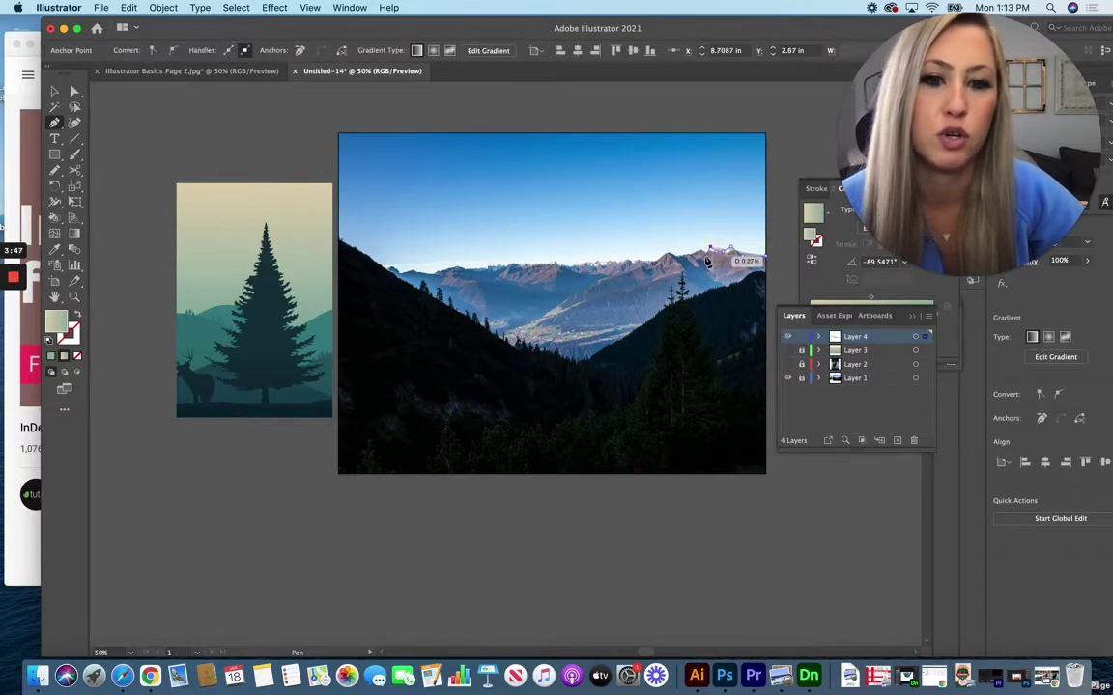
{"action": "left_click", "coordinate": [689, 256]}
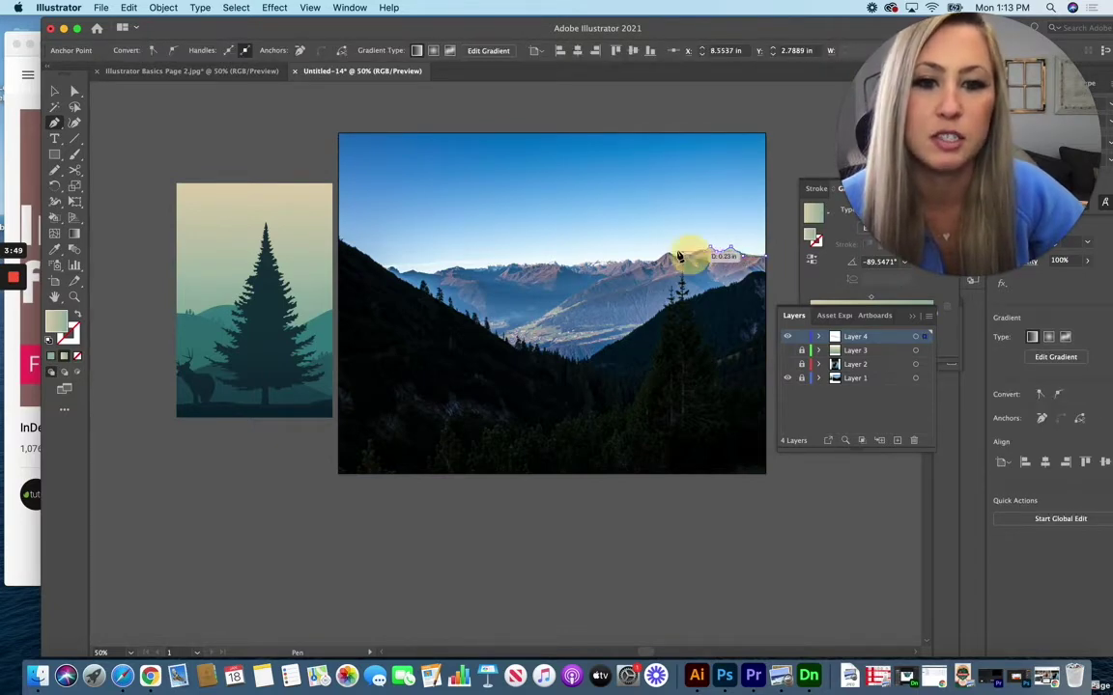
{"action": "left_click", "coordinate": [669, 249]}
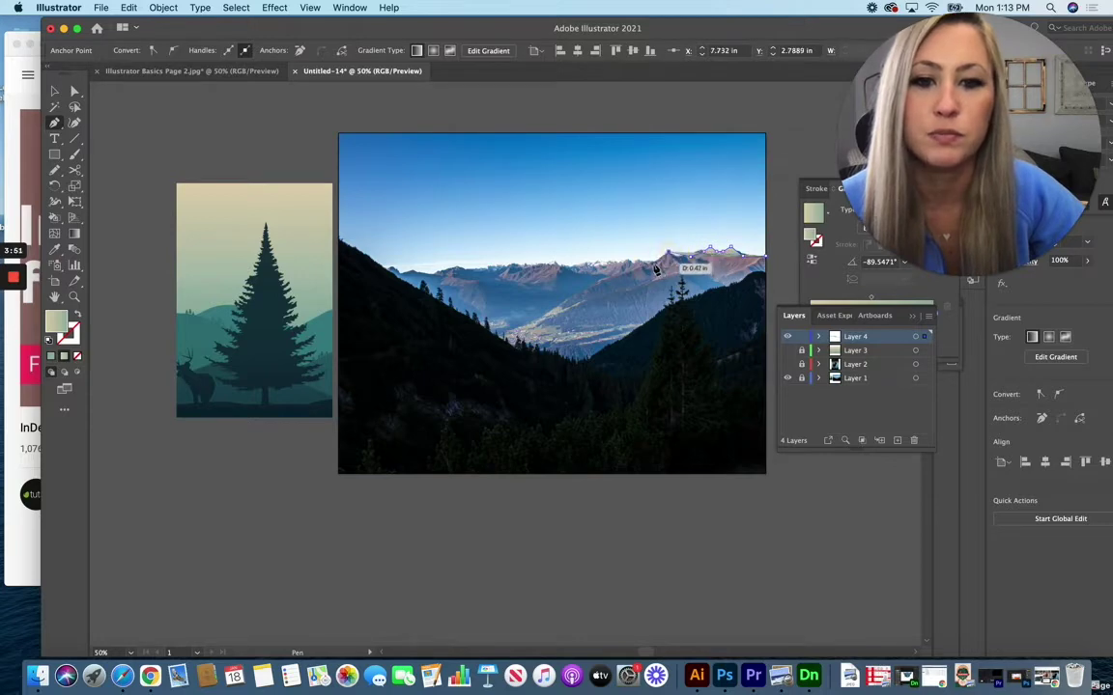
{"action": "left_click", "coordinate": [651, 260]}
{"action": "left_click", "coordinate": [608, 261]}
{"action": "left_click", "coordinate": [585, 261]}
{"action": "left_click", "coordinate": [563, 261]}
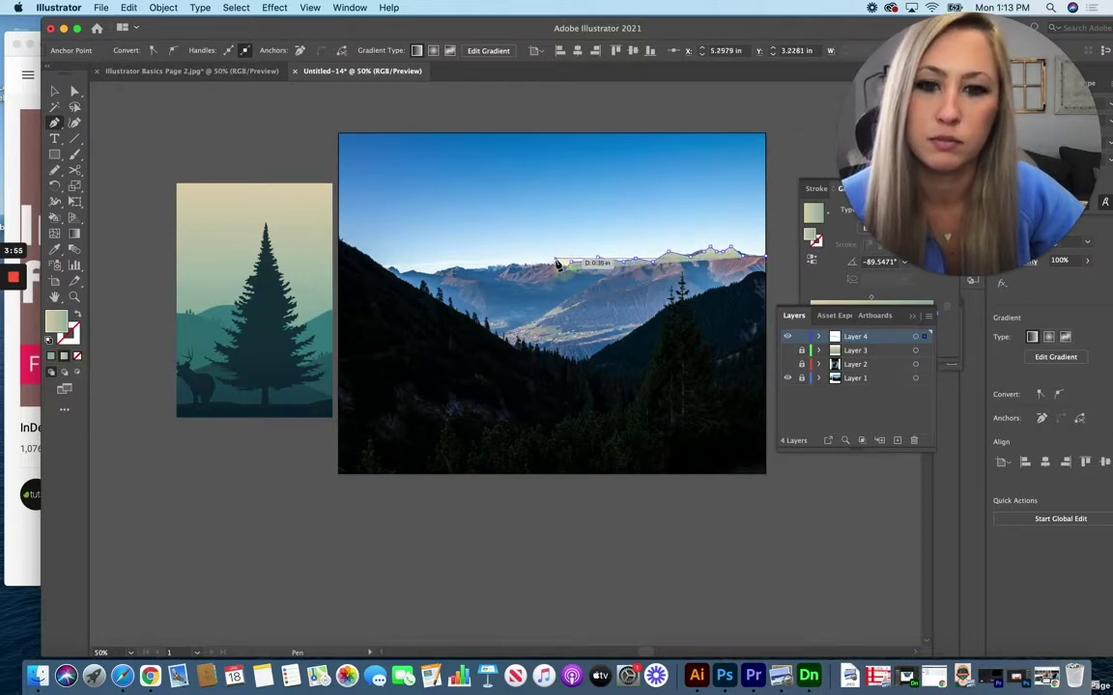
{"action": "left_click", "coordinate": [541, 262]}
{"action": "left_click", "coordinate": [517, 263]}
{"action": "left_click", "coordinate": [492, 264]}
{"action": "left_click", "coordinate": [468, 264]}
{"action": "left_click", "coordinate": [441, 262]}
{"action": "left_click", "coordinate": [386, 268]}
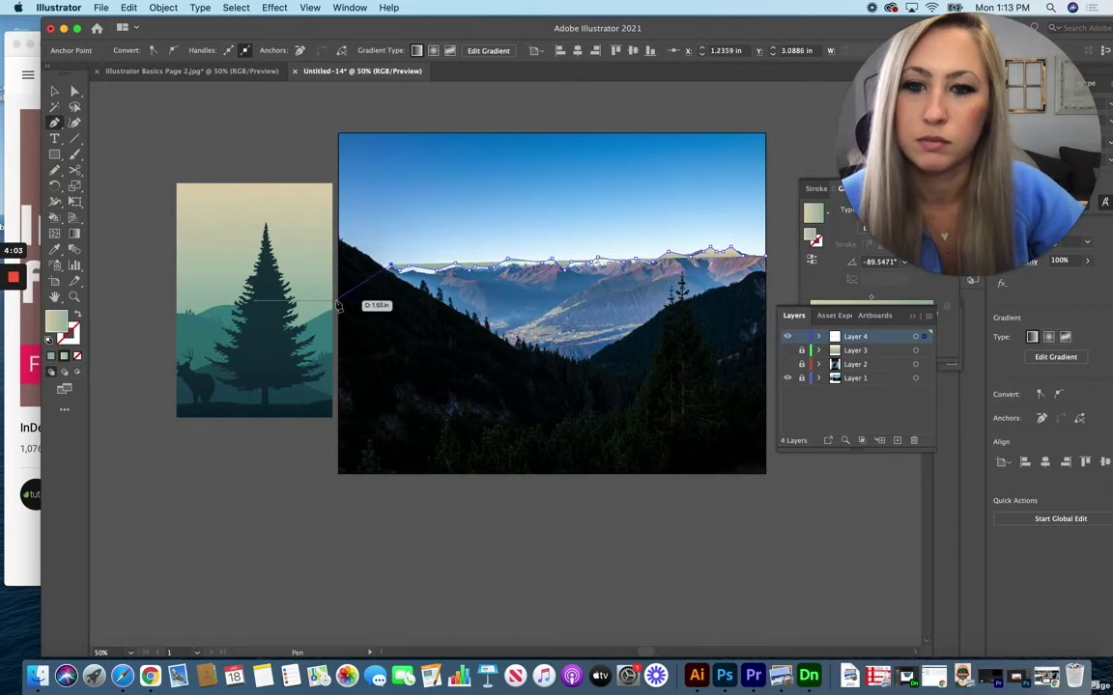
- Close the distant mountain shape across the lower part of the photo and fill it with the teal of the reference image's far hills
{"action": "left_click", "coordinate": [339, 301]}
{"action": "left_click", "coordinate": [338, 423]}
{"action": "left_click", "coordinate": [765, 425]}
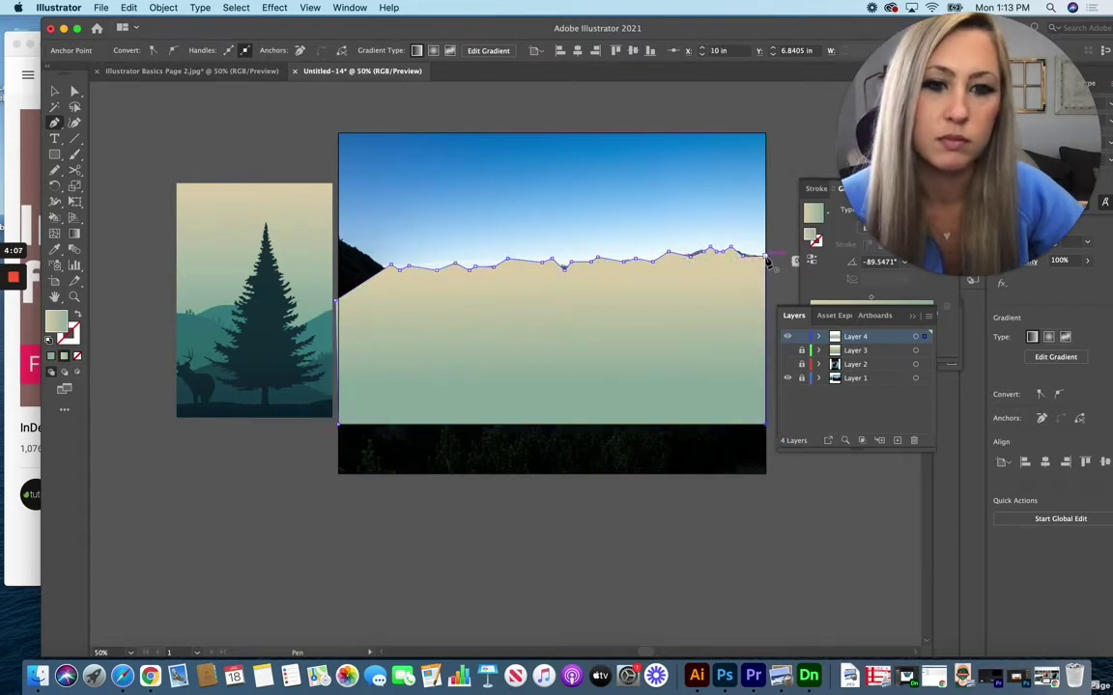
{"action": "left_click", "coordinate": [764, 257]}
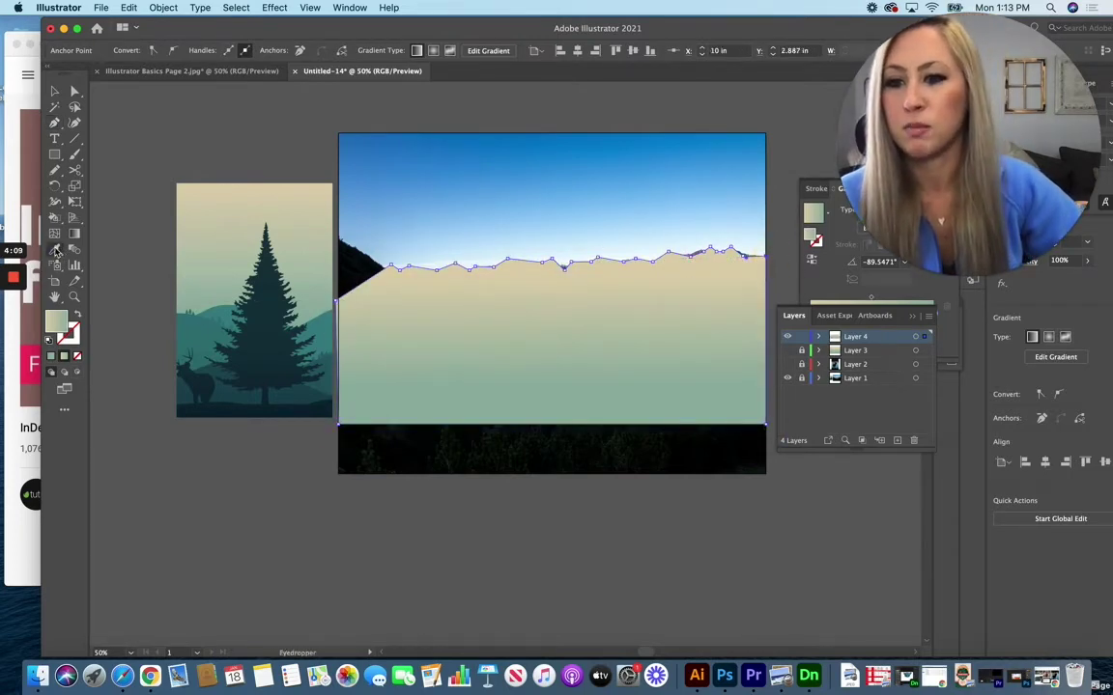
{"action": "left_click", "coordinate": [198, 279]}
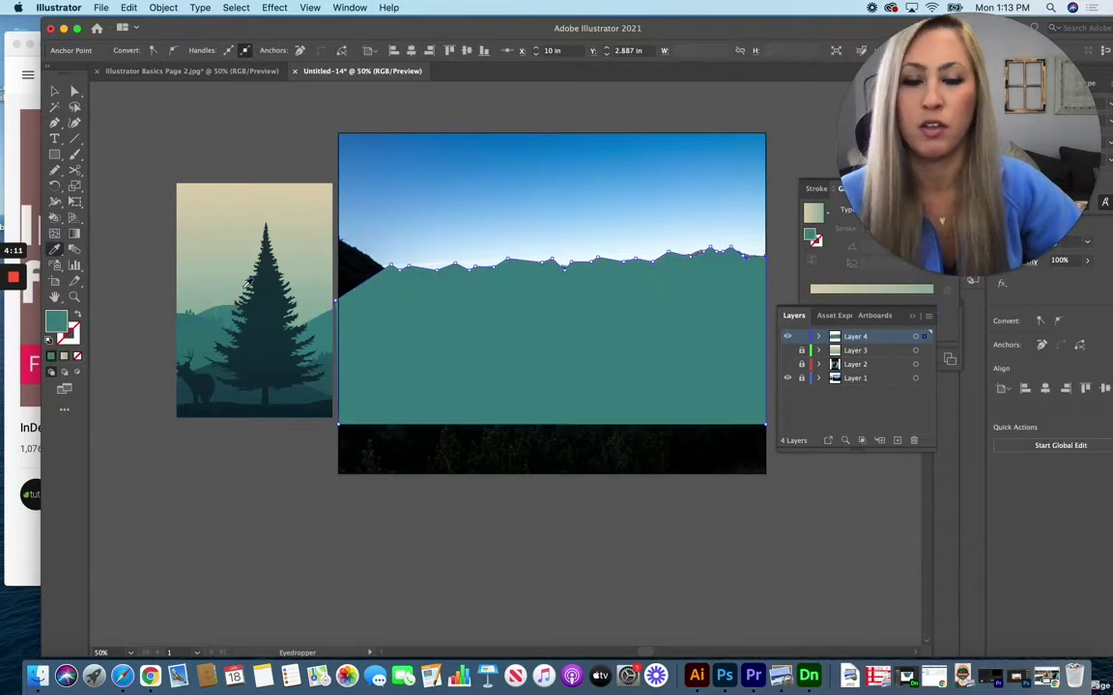
- Lock and hide the distant mountain layer and add a new layer above it
{"action": "left_click", "coordinate": [802, 337]}
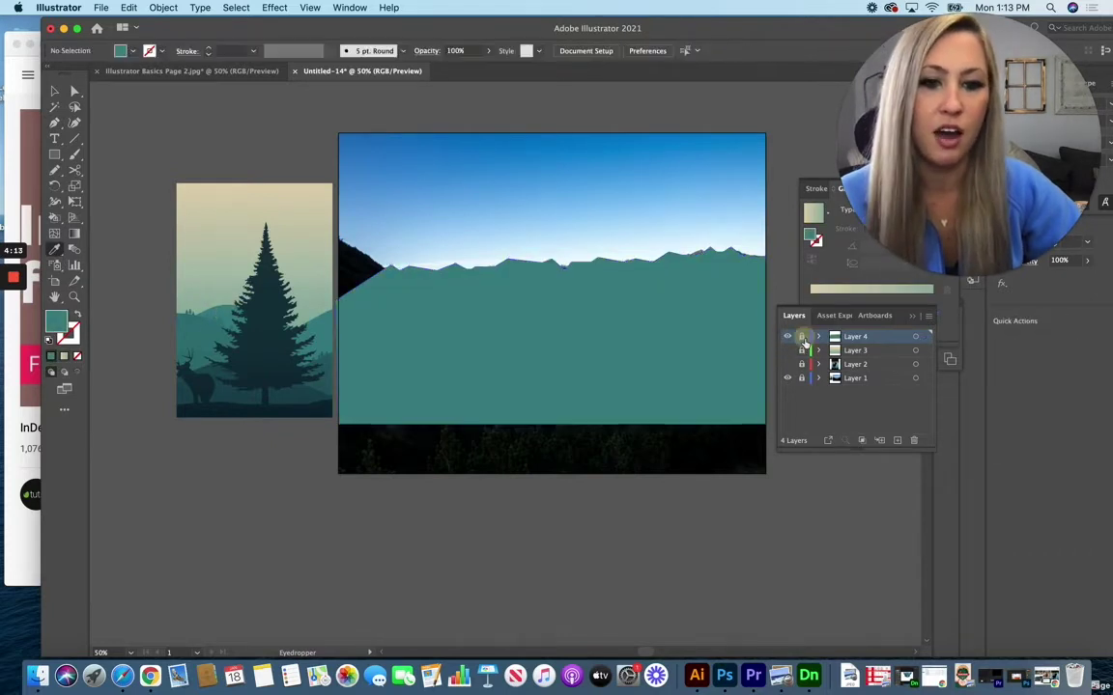
{"action": "left_click", "coordinate": [788, 337]}
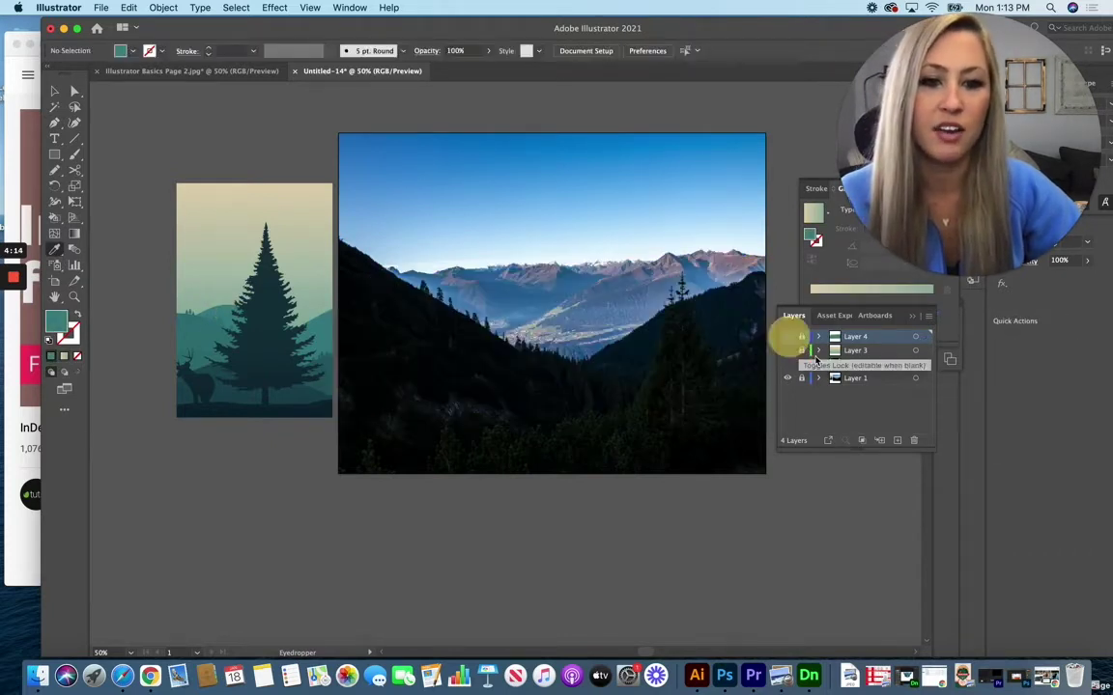
{"action": "left_click", "coordinate": [896, 440]}
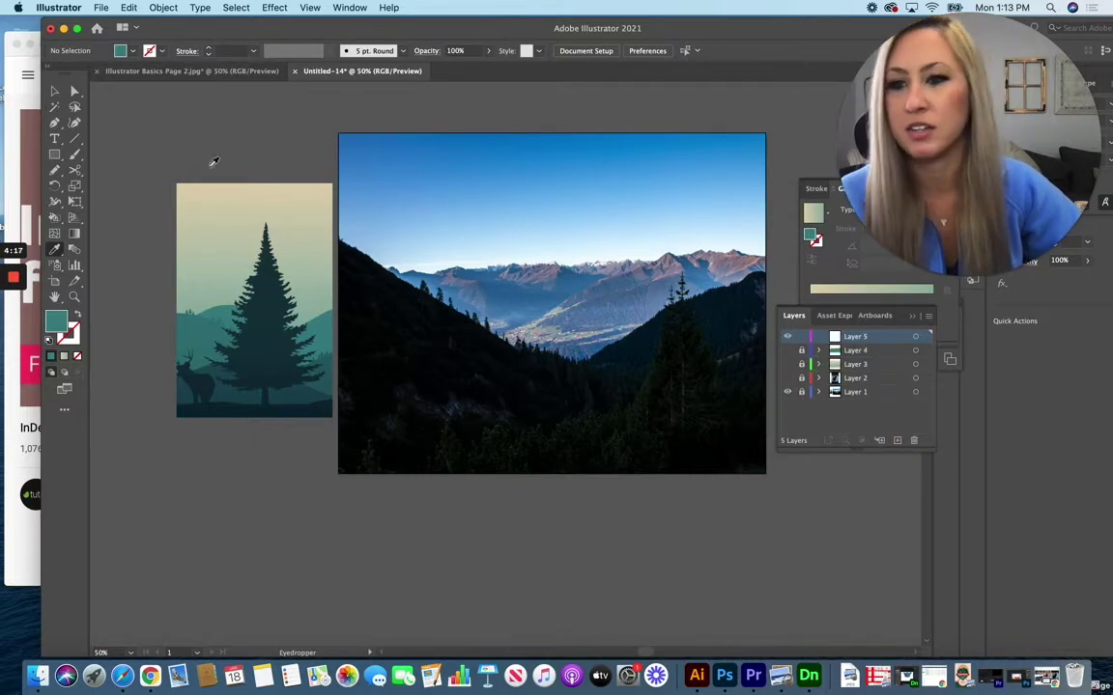
- Trace the middle mountain with the Pen tool, from the photo's left edge up its slope and over the peaks to the right edge
{"action": "left_click", "coordinate": [55, 121]}
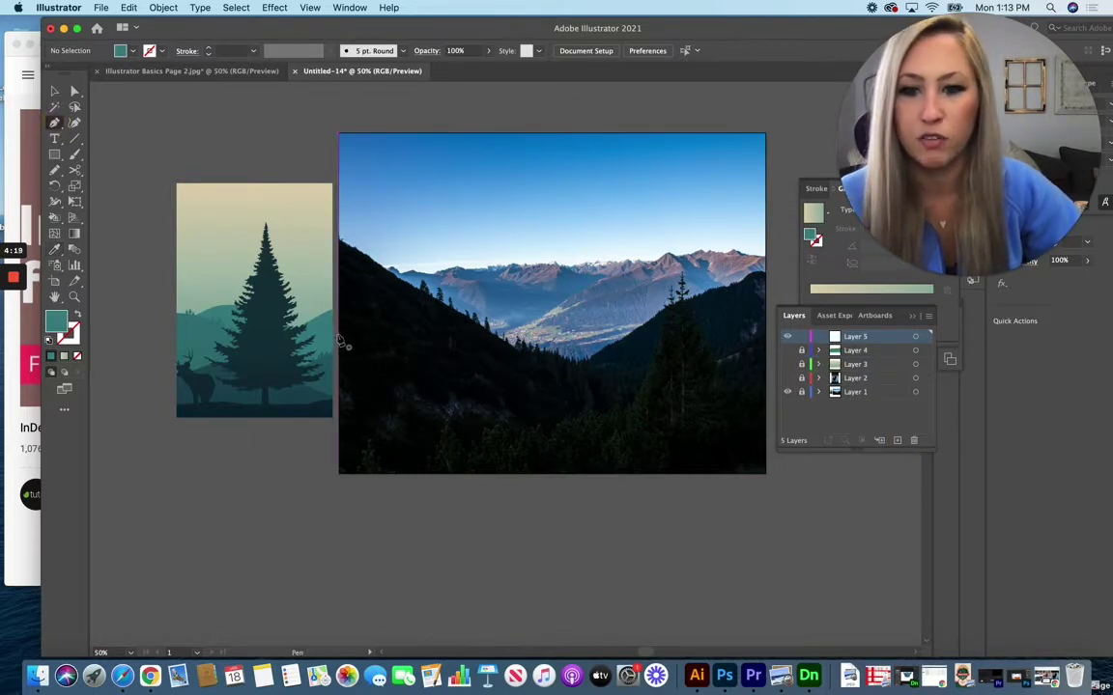
{"action": "left_click", "coordinate": [339, 336]}
{"action": "left_click", "coordinate": [503, 334]}
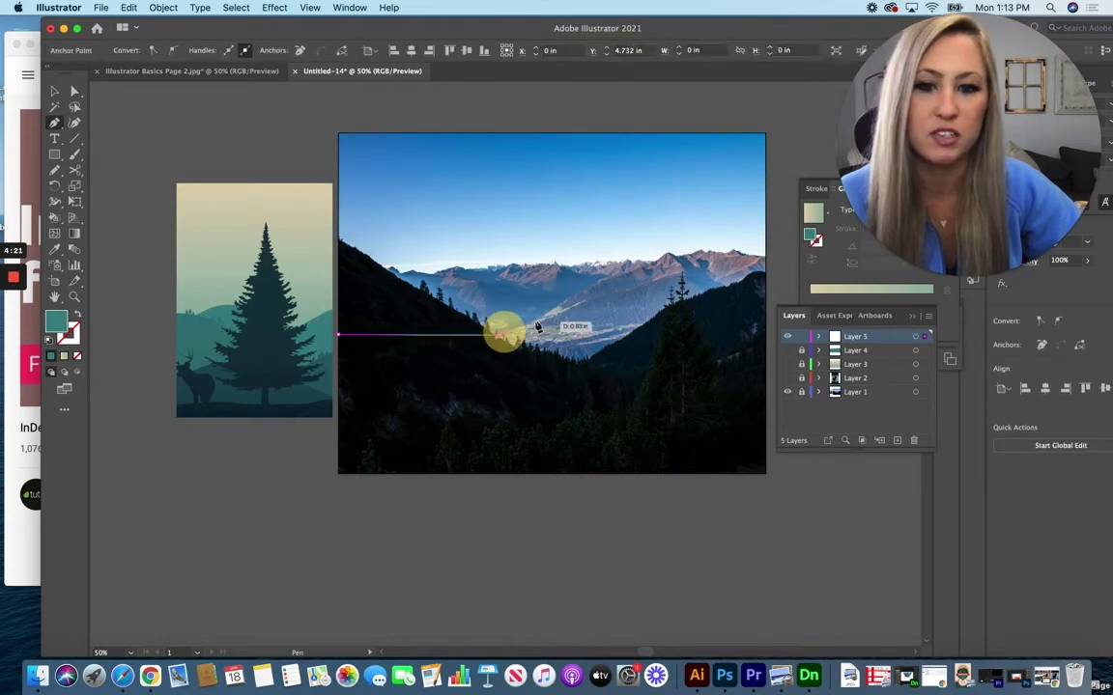
{"action": "left_click", "coordinate": [558, 300]}
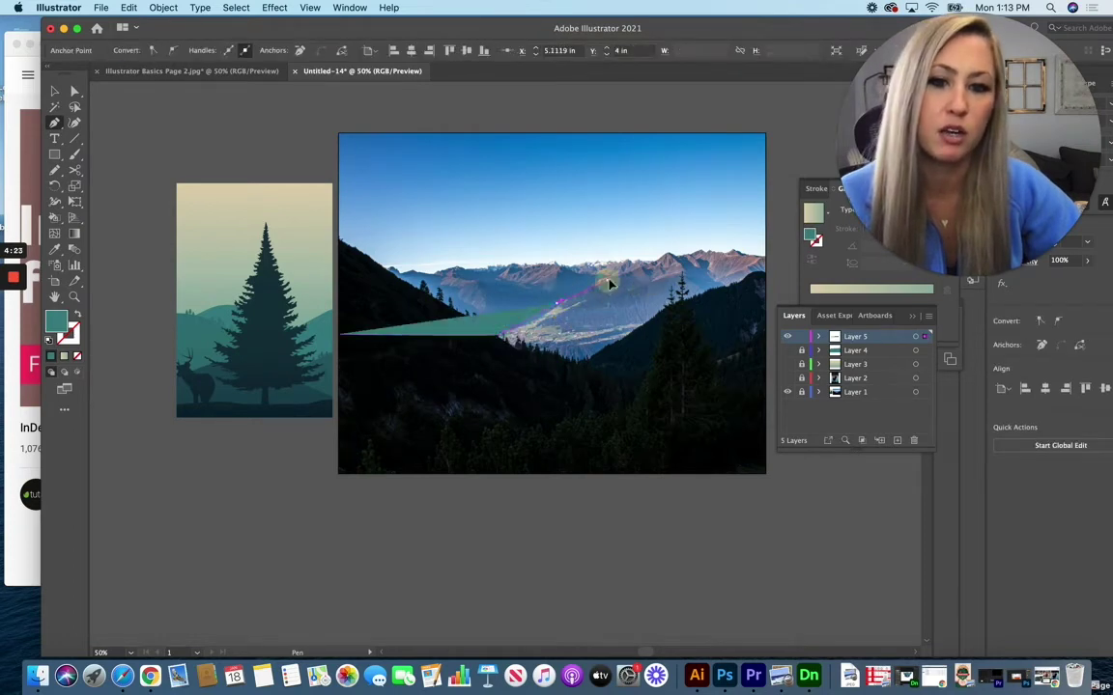
{"action": "left_click", "coordinate": [609, 283]}
{"action": "left_click", "coordinate": [643, 260]}
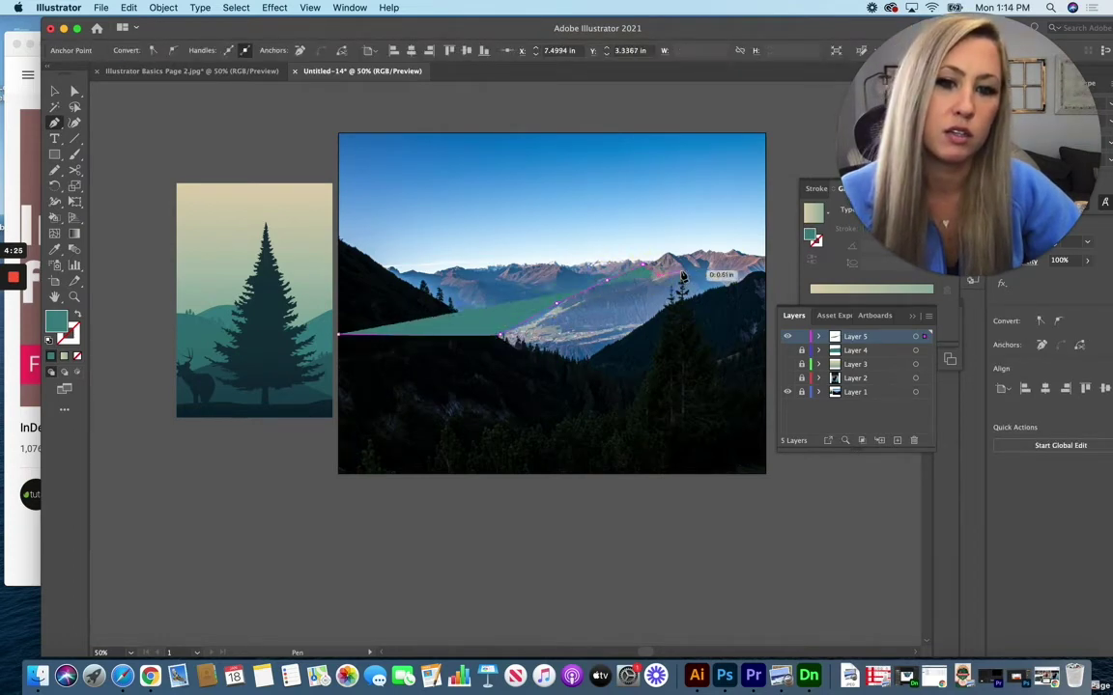
{"action": "left_click", "coordinate": [695, 280]}
{"action": "left_click", "coordinate": [724, 285]}
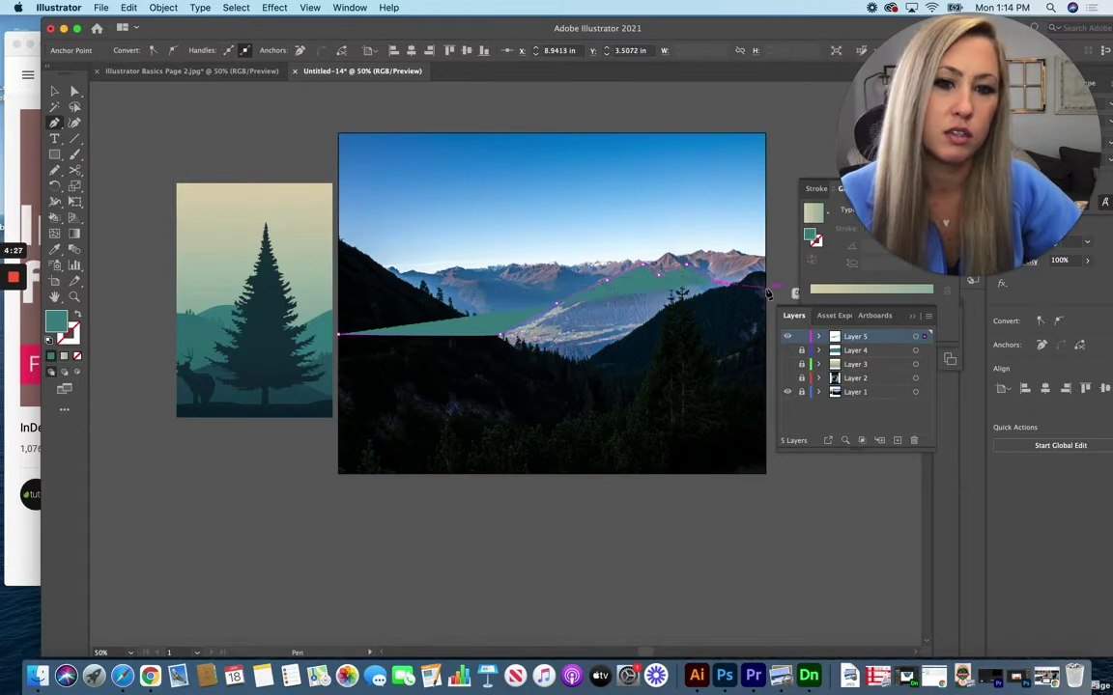
{"action": "left_click", "coordinate": [765, 287]}
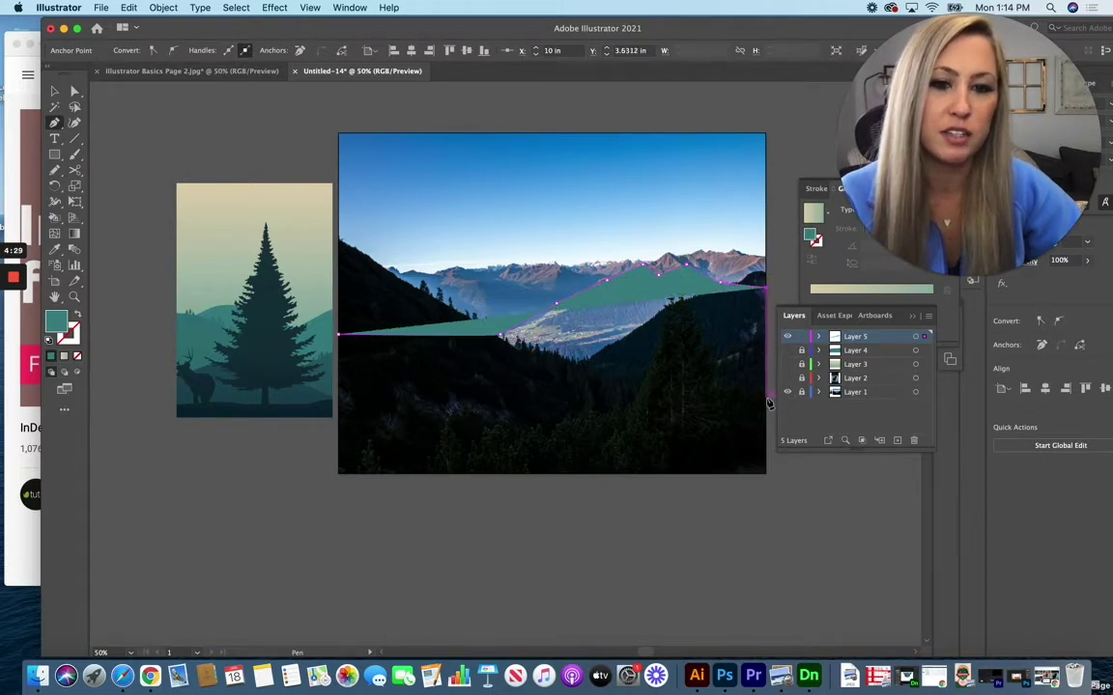
- Close the middle mountain shape across the dark foreground and fill it with a slightly darker teal sampled from the reference image
{"action": "left_click", "coordinate": [766, 398]}
{"action": "left_click", "coordinate": [337, 408]}
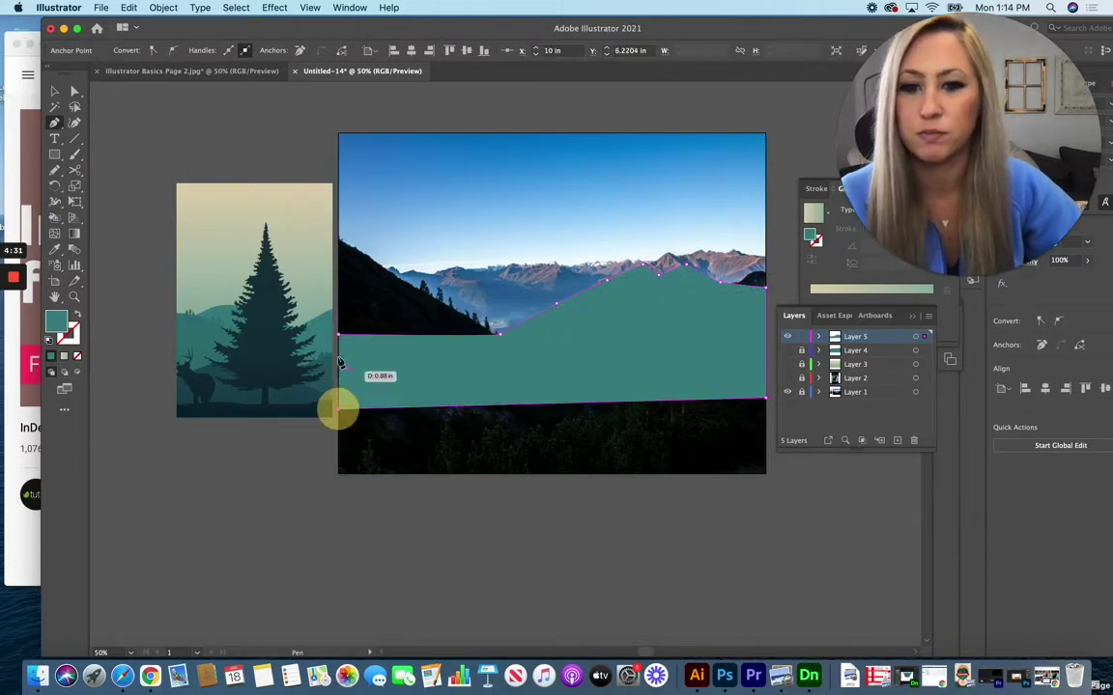
{"action": "left_click", "coordinate": [55, 249]}
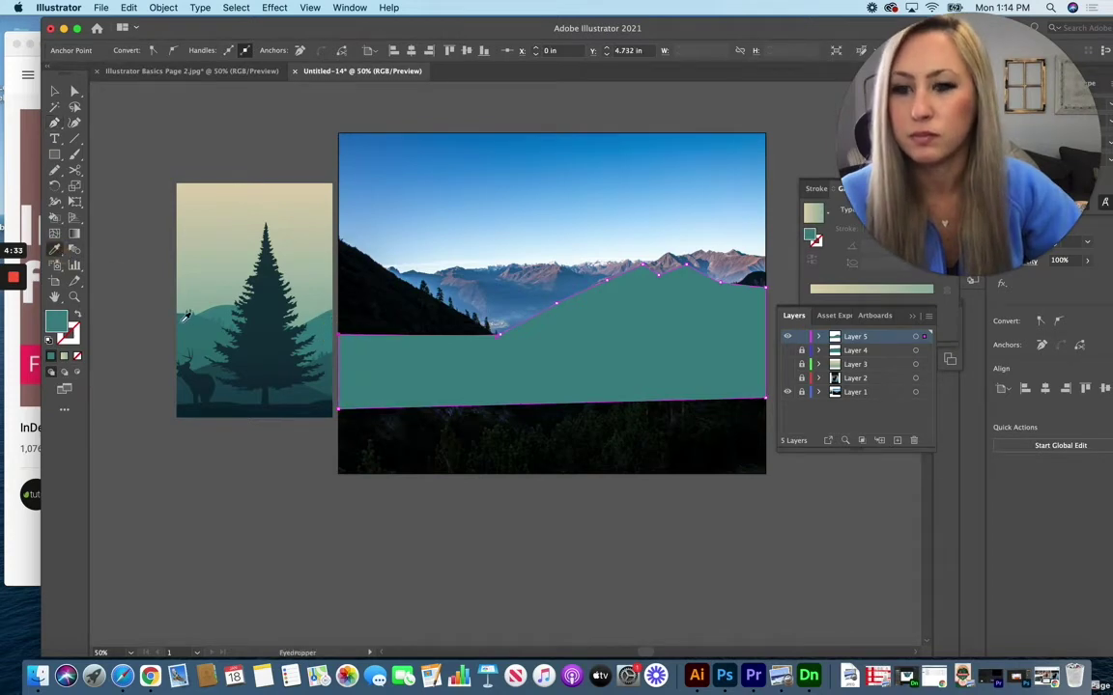
{"action": "left_click", "coordinate": [172, 297]}
- Lock and hide the middle mountain layer and add a new layer above it
{"action": "left_click", "coordinate": [56, 92]}
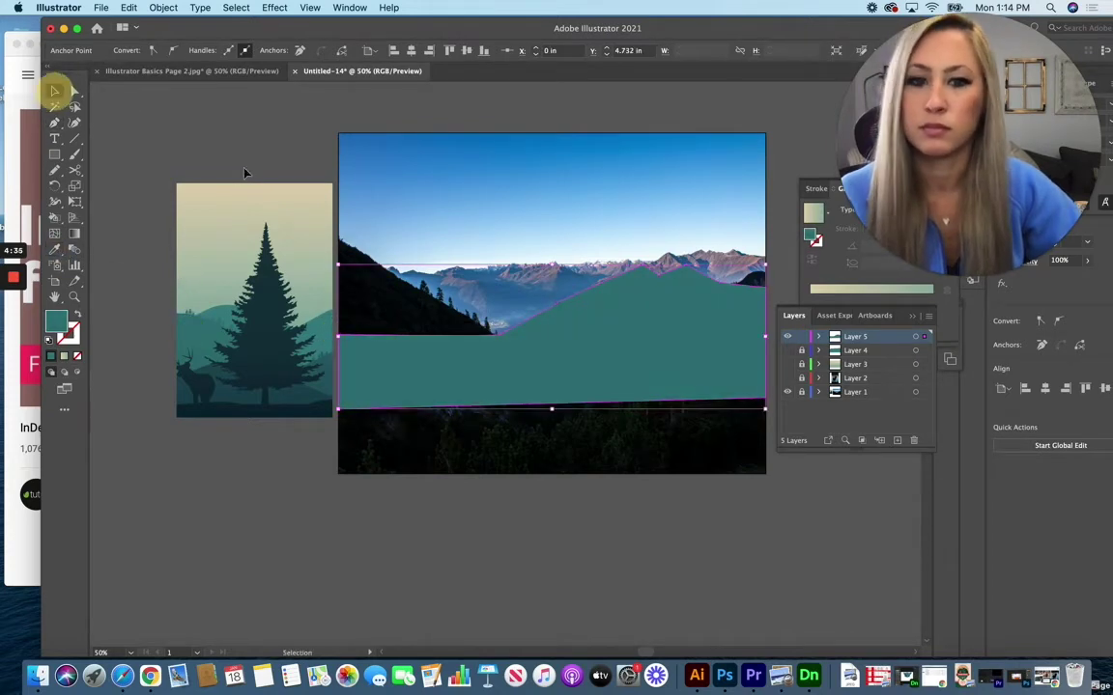
{"action": "left_click", "coordinate": [788, 338]}
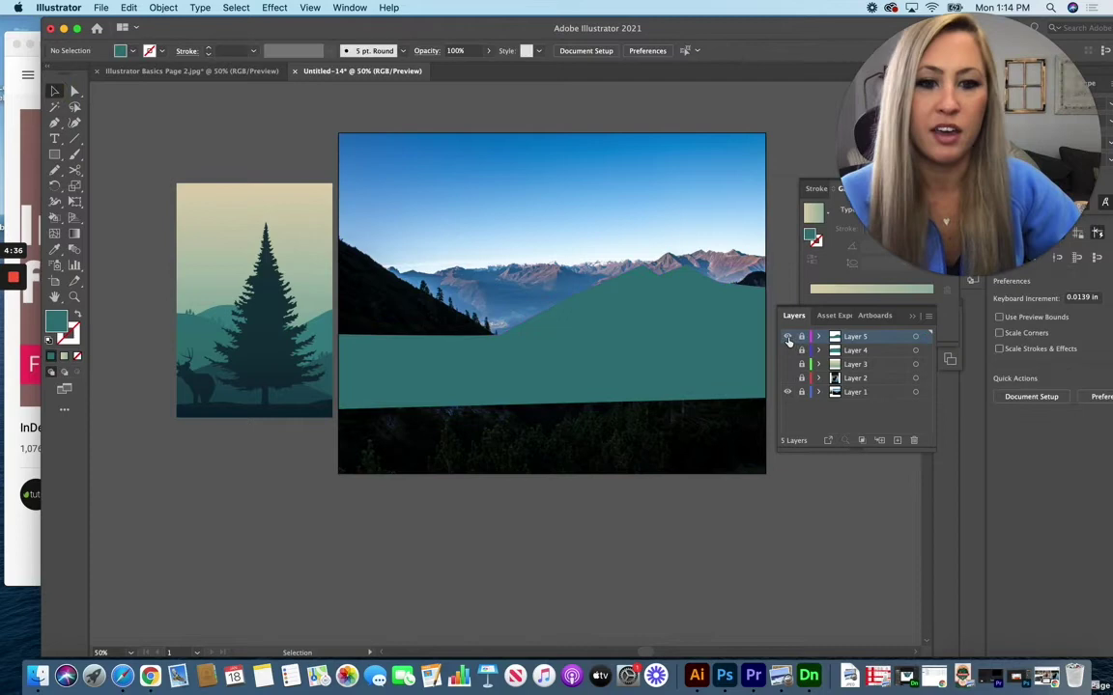
{"action": "left_click", "coordinate": [896, 441]}
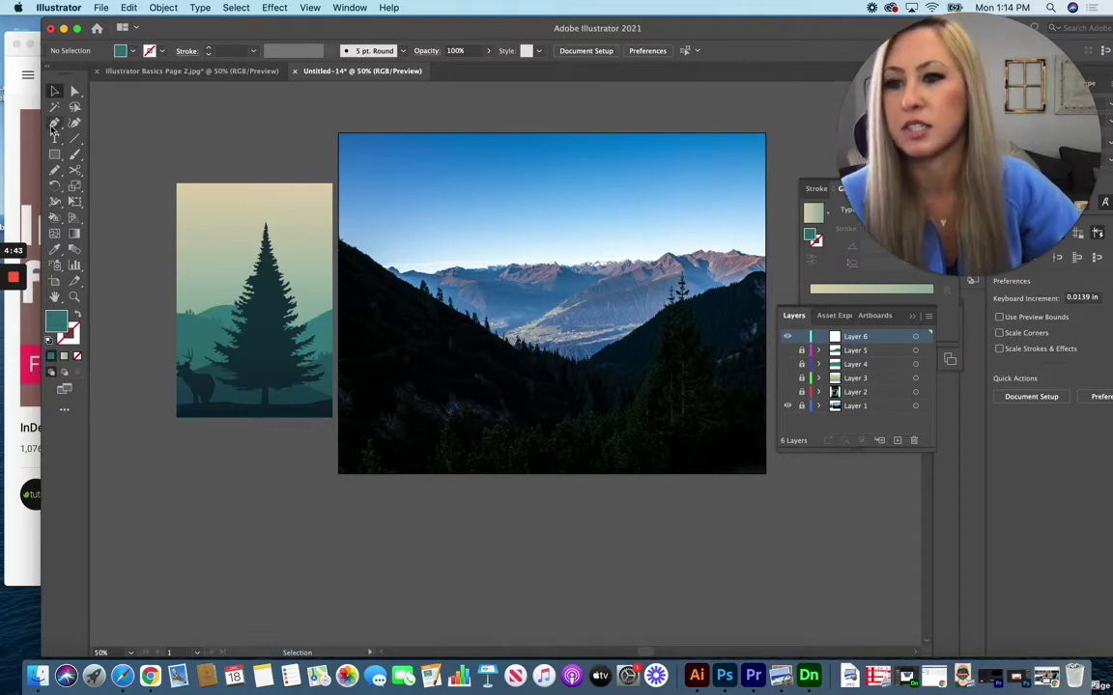
- Trace the dark foreground slopes with the Pen tool, down the left hillside to the valley bottom and up the right hillside
{"action": "left_click", "coordinate": [54, 123]}
{"action": "left_click", "coordinate": [339, 240]}
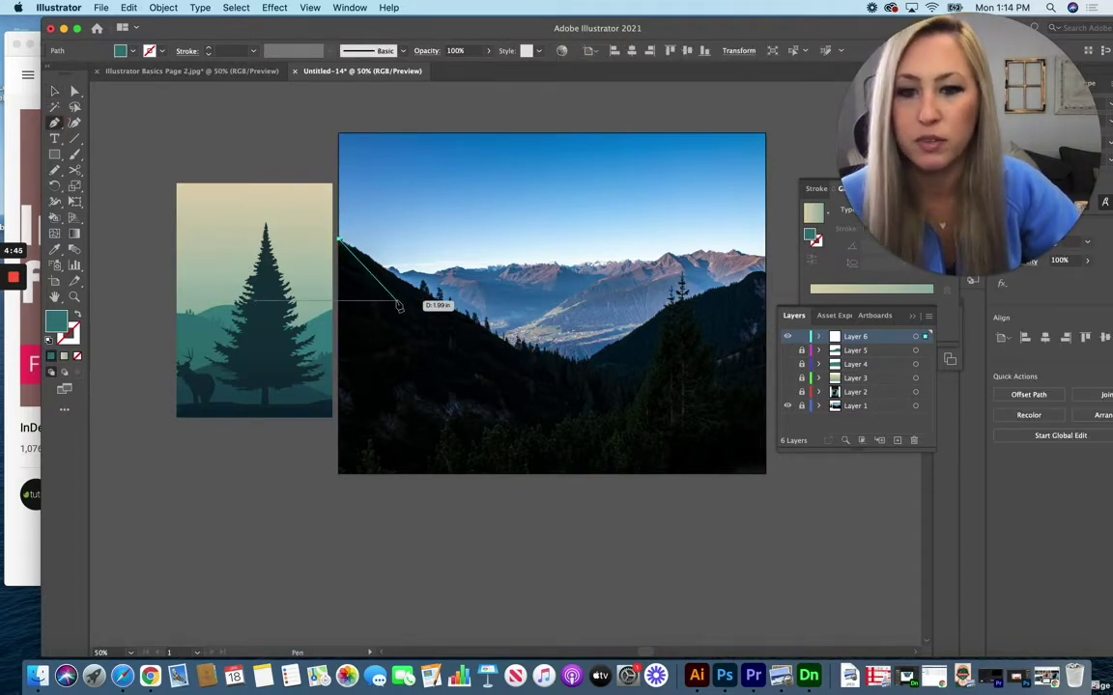
{"action": "left_click", "coordinate": [509, 348]}
{"action": "left_click", "coordinate": [540, 357]}
{"action": "left_click", "coordinate": [583, 369]}
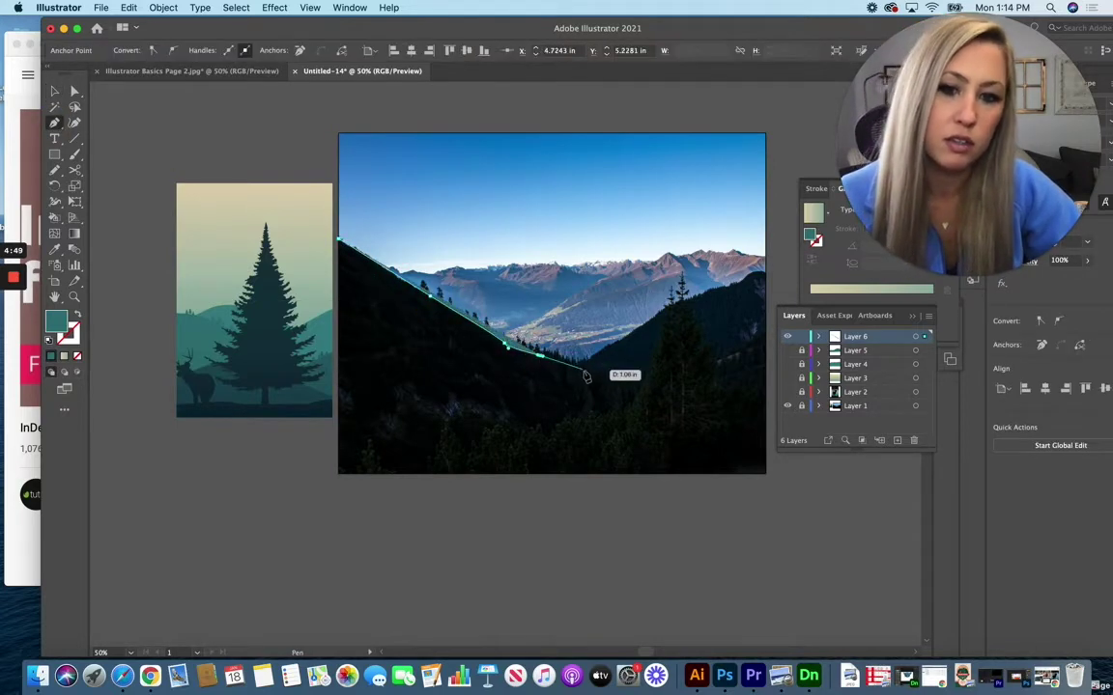
{"action": "left_click", "coordinate": [626, 336]}
{"action": "left_click", "coordinate": [681, 305]}
{"action": "left_click", "coordinate": [714, 288]}
{"action": "left_click", "coordinate": [731, 285]}
{"action": "left_click", "coordinate": [742, 277]}
{"action": "left_click", "coordinate": [756, 272]}
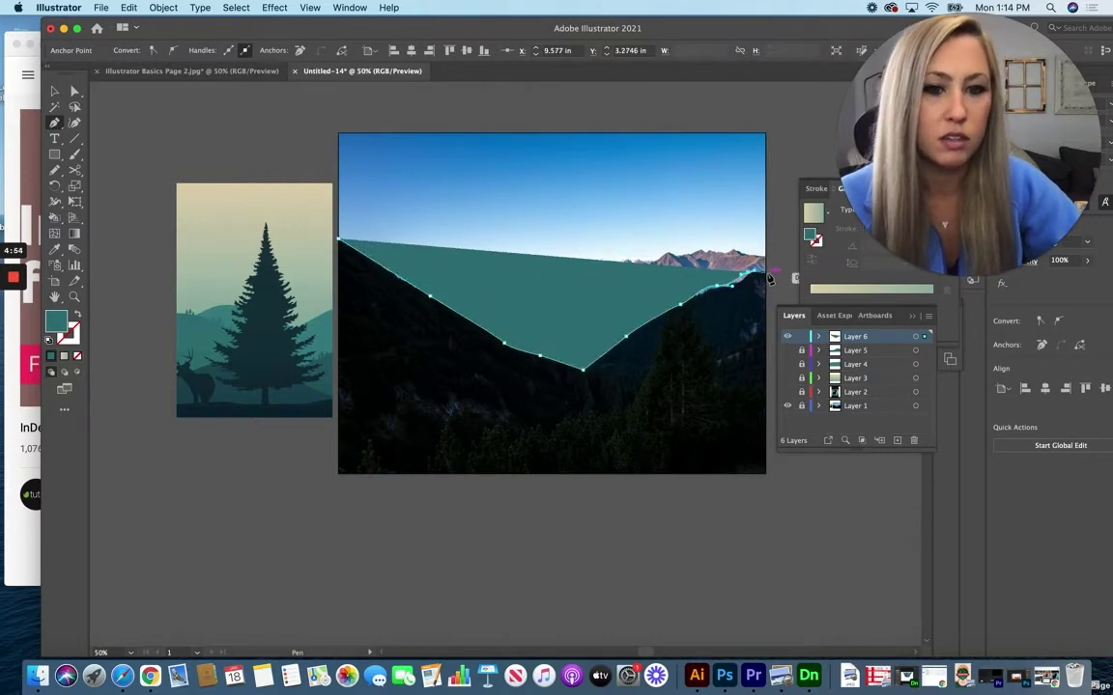
- Close the foreground shape around the artboard's bottom corners and fill it with the dark green of the reference image's tree
{"action": "left_click", "coordinate": [768, 474]}
{"action": "left_click", "coordinate": [339, 474]}
{"action": "left_click", "coordinate": [339, 239]}
{"action": "left_click", "coordinate": [55, 252]}
{"action": "left_click", "coordinate": [233, 295]}
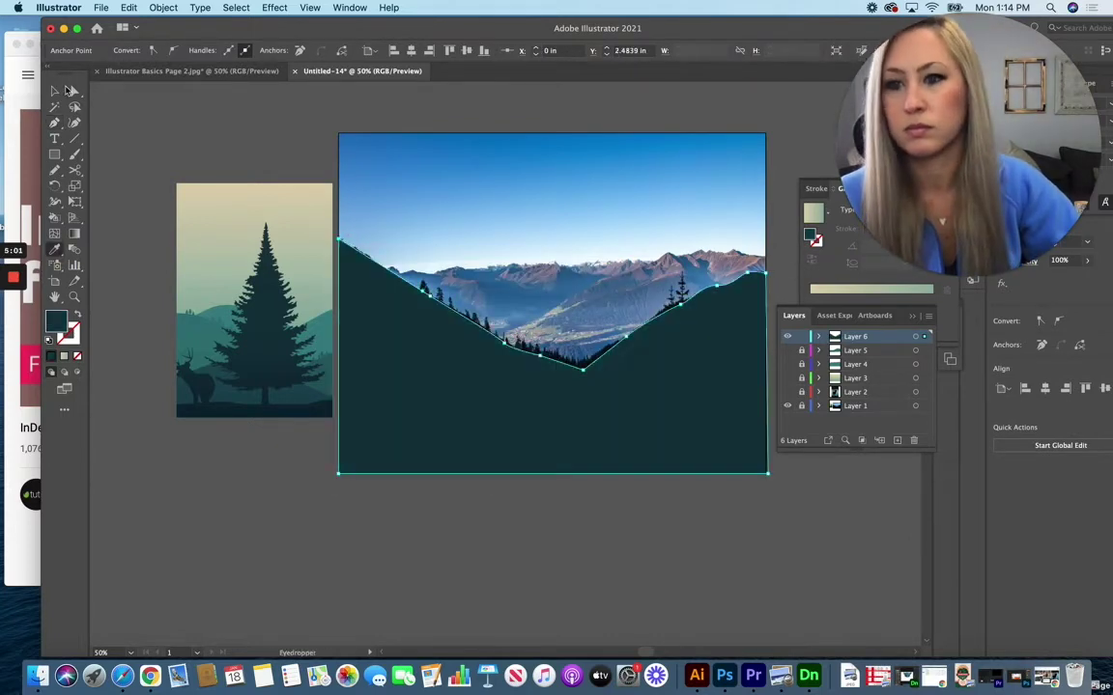
- Deselect the foreground shape and show all the hidden layers, from the elk photo to the middle mountain
{"action": "left_click", "coordinate": [55, 91]}
{"action": "left_click", "coordinate": [213, 126]}
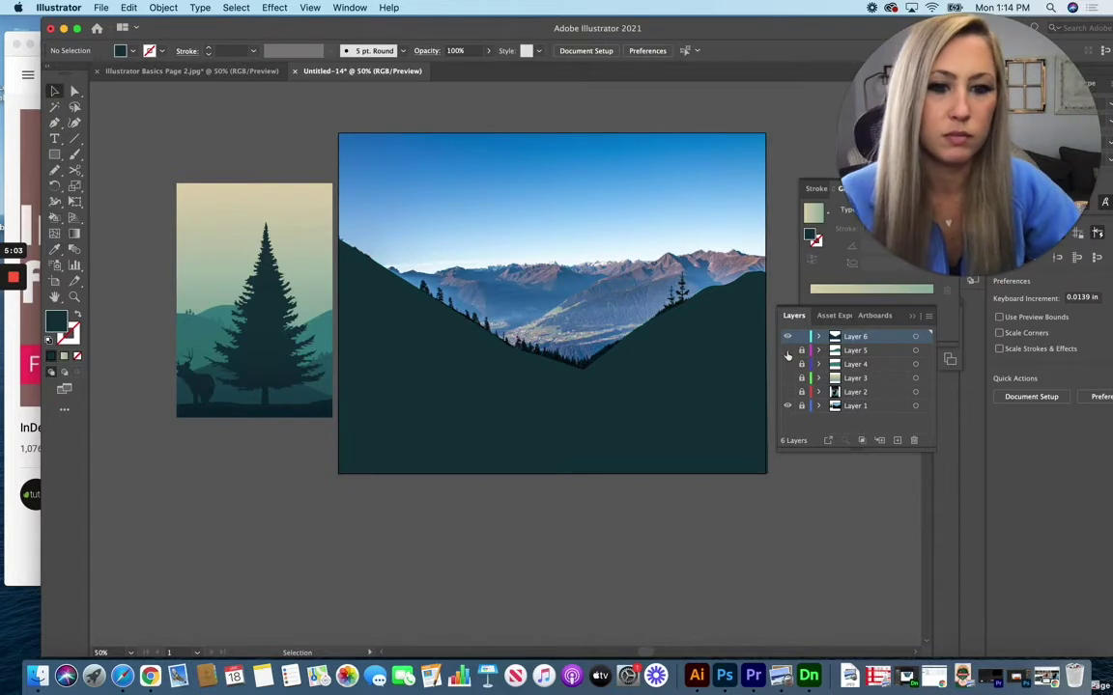
{"action": "left_click_drag", "start_coordinate": [788, 351], "coordinate": [788, 392]}
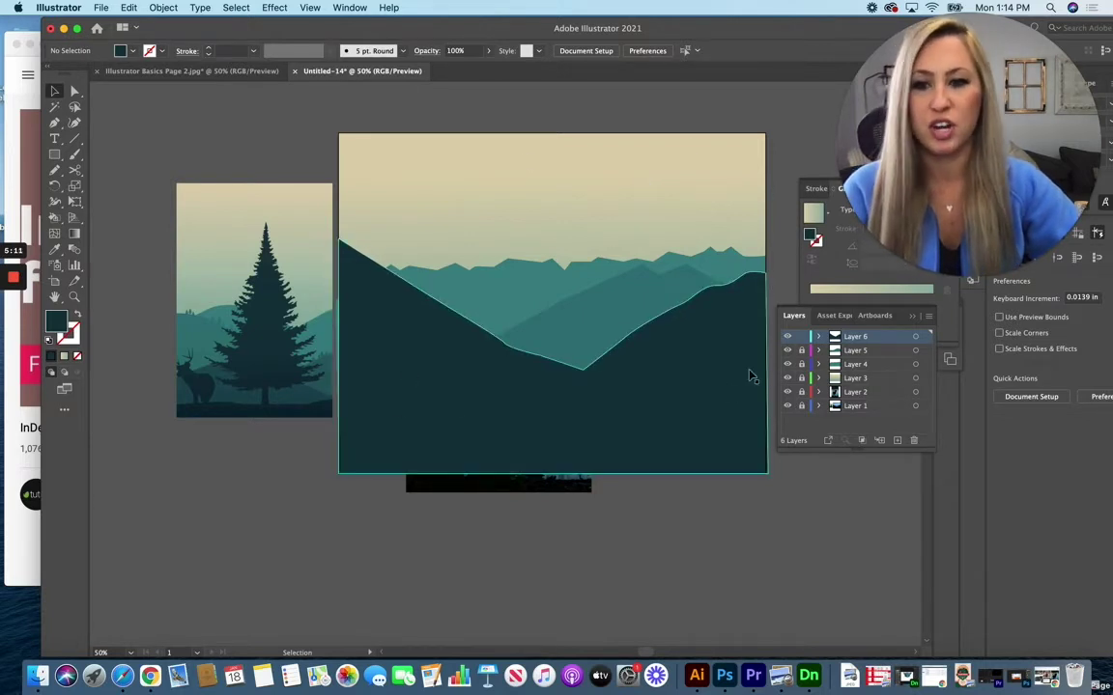
- Move the elk photo layer to the top of the layer stack and add a new layer above it
{"action": "left_click", "coordinate": [850, 394]}
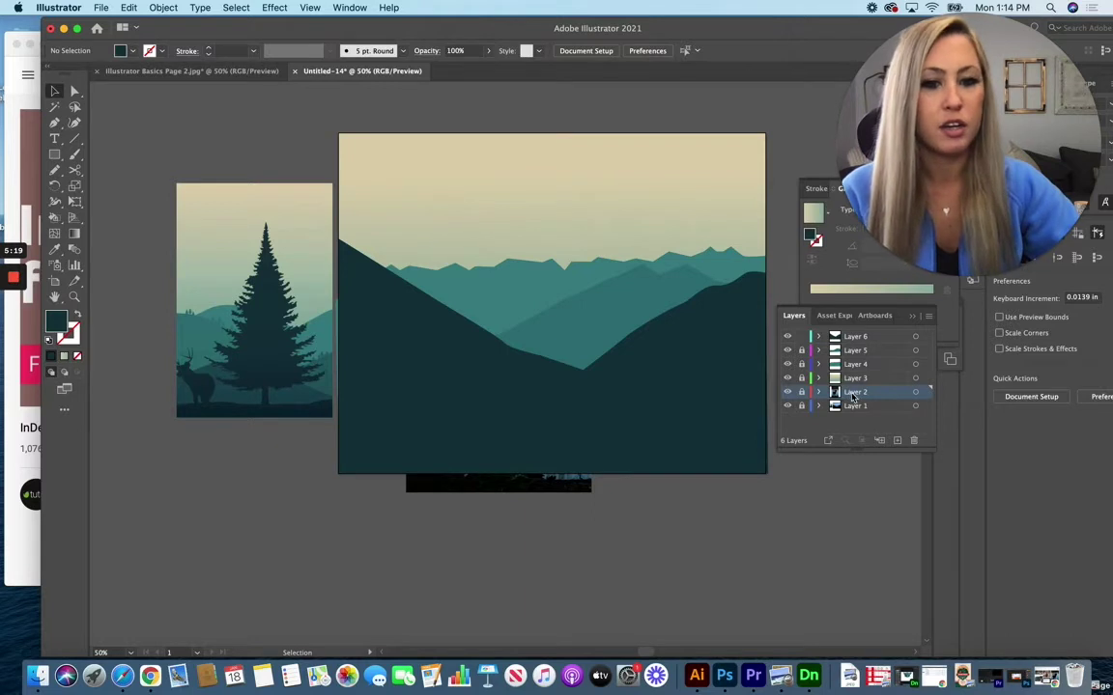
{"action": "left_click_drag", "start_coordinate": [852, 396], "coordinate": [857, 337]}
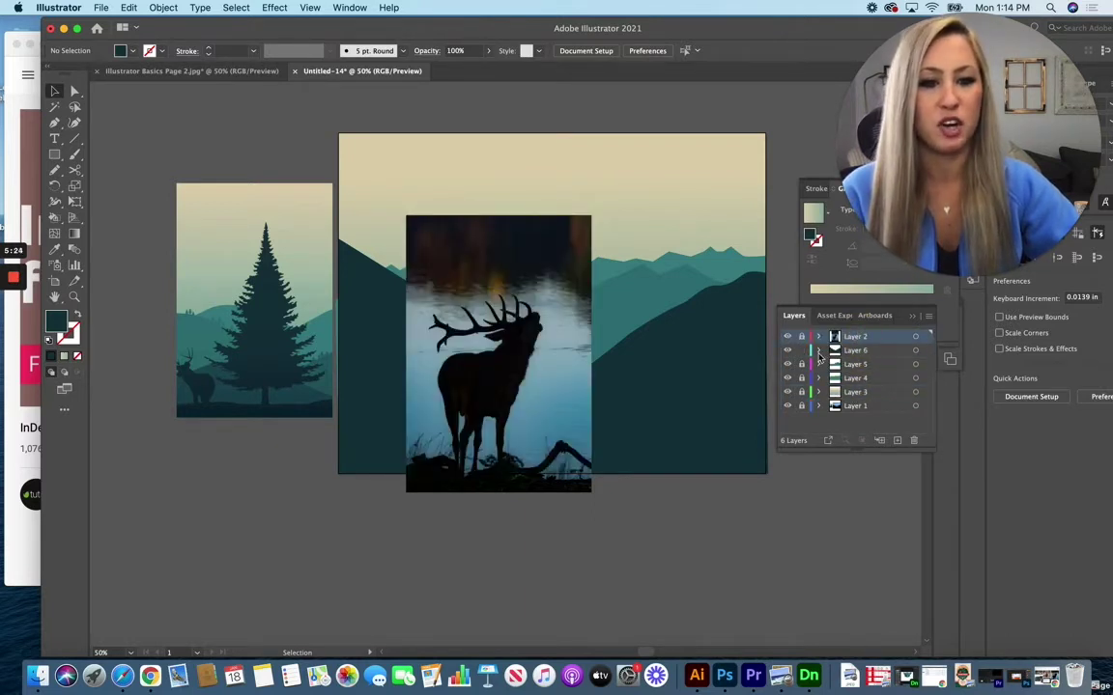
{"action": "left_click", "coordinate": [898, 441]}
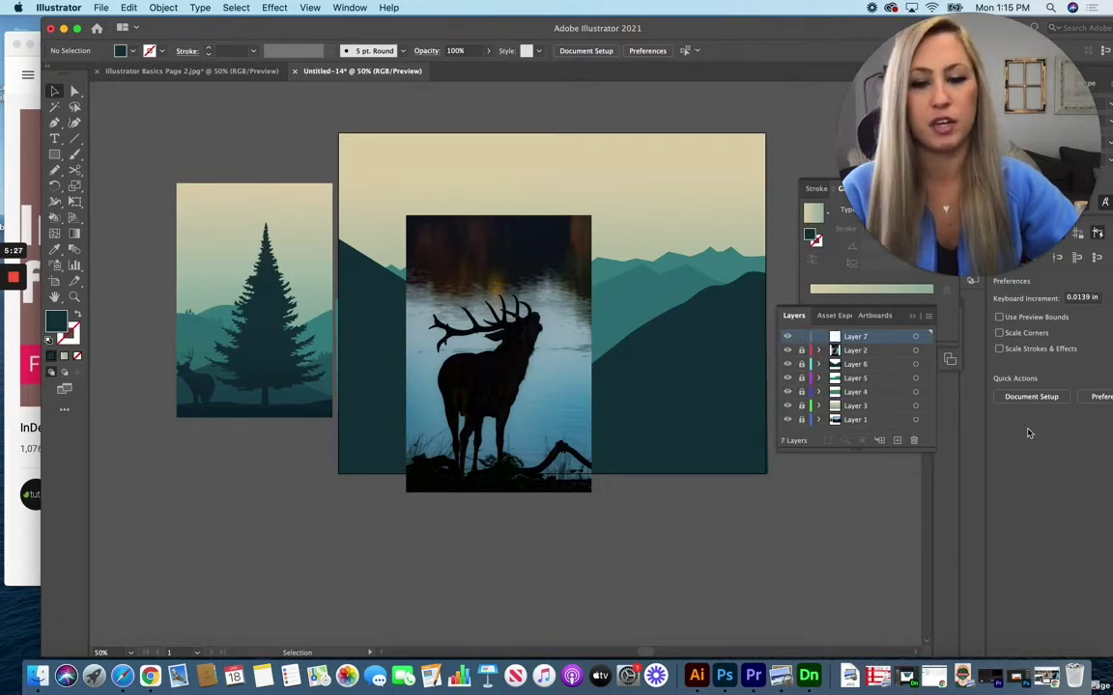
- Start tracing the elk with the Pen tool from its foremost hoof, up the outer foreleg and along the chest
{"action": "key", "text": "super+equal"}
{"action": "key", "text": "super+equal"}
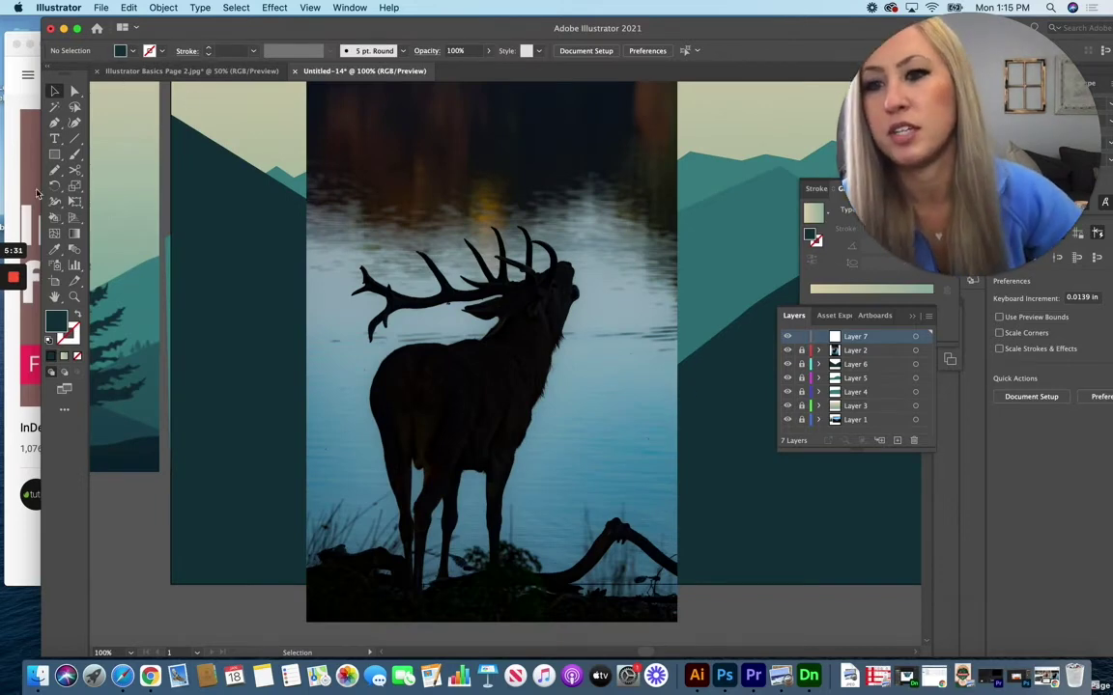
{"action": "left_click", "coordinate": [54, 123]}
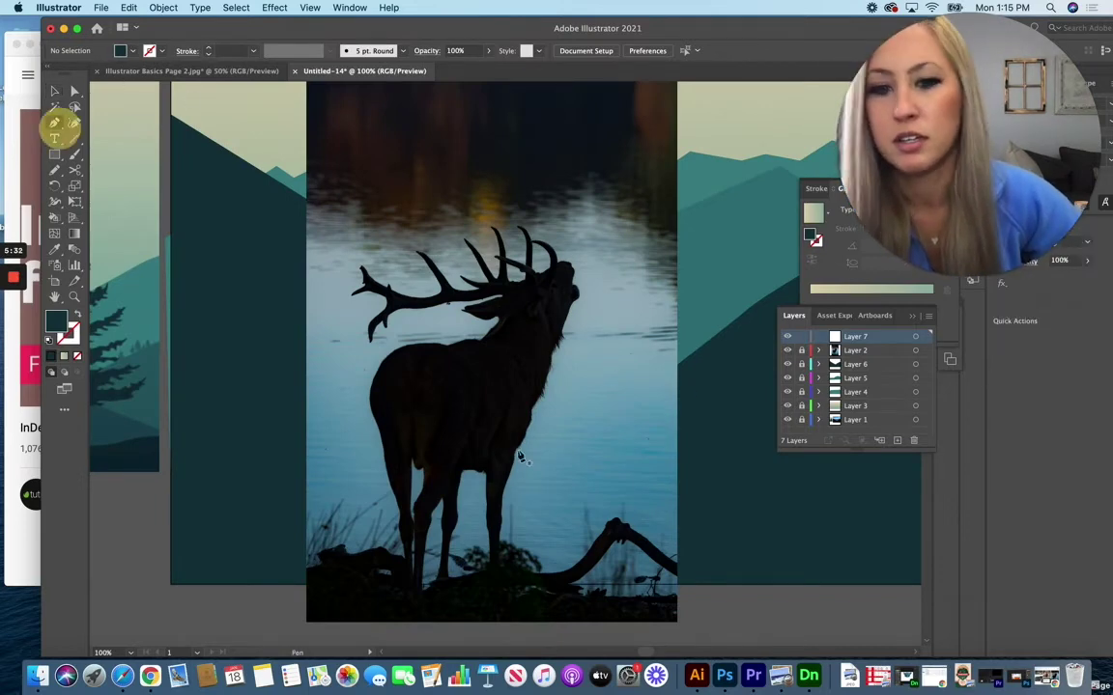
{"action": "left_click", "coordinate": [500, 578]}
{"action": "left_click_drag", "start_coordinate": [497, 544], "coordinate": [503, 503]}
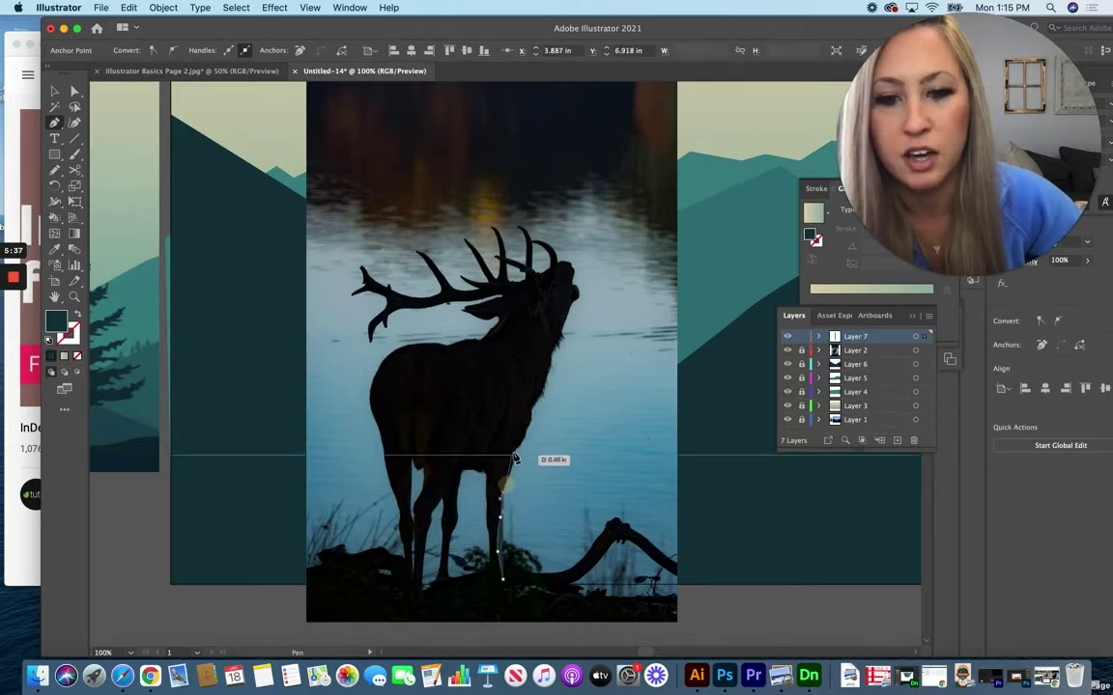
{"action": "left_click_drag", "start_coordinate": [513, 451], "coordinate": [546, 399]}
{"action": "left_click", "coordinate": [549, 369]}
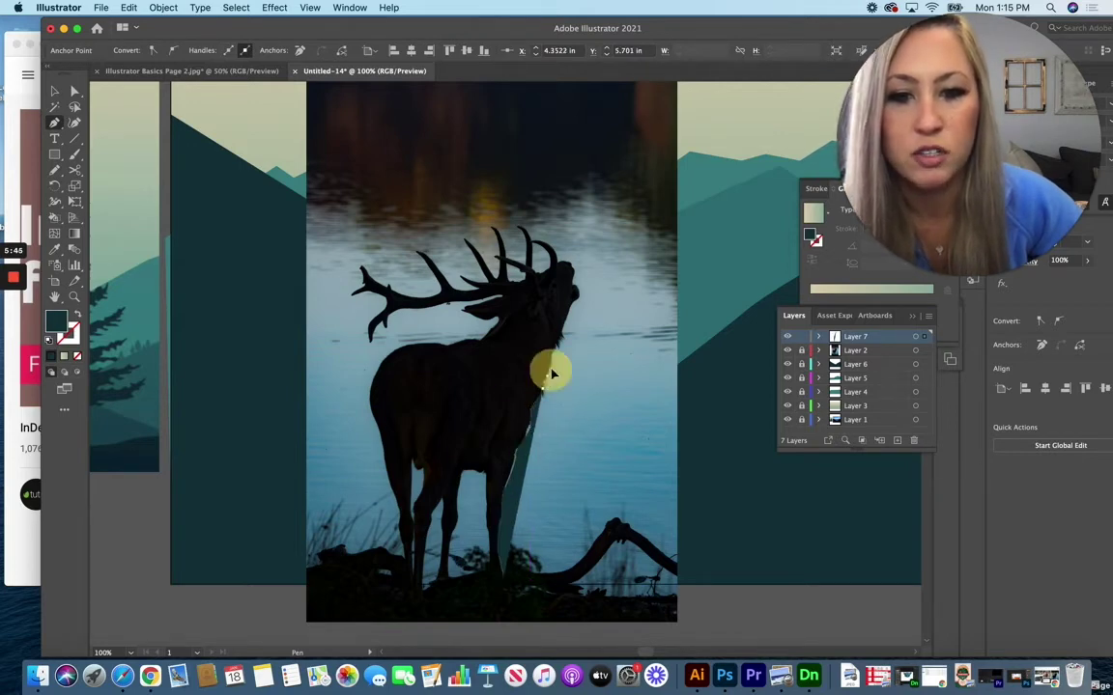
- Continue the elk outline up the throat, around the muzzle and forehead to the tip of the foremost antler tine
{"action": "left_click_drag", "start_coordinate": [558, 349], "coordinate": [568, 323]}
{"action": "left_click_drag", "start_coordinate": [567, 311], "coordinate": [578, 302]}
{"action": "left_click_drag", "start_coordinate": [579, 296], "coordinate": [456, 325]}
{"action": "key", "text": "super+equal"}
{"action": "key", "text": "super+equal"}
{"action": "left_click", "coordinate": [452, 327]}
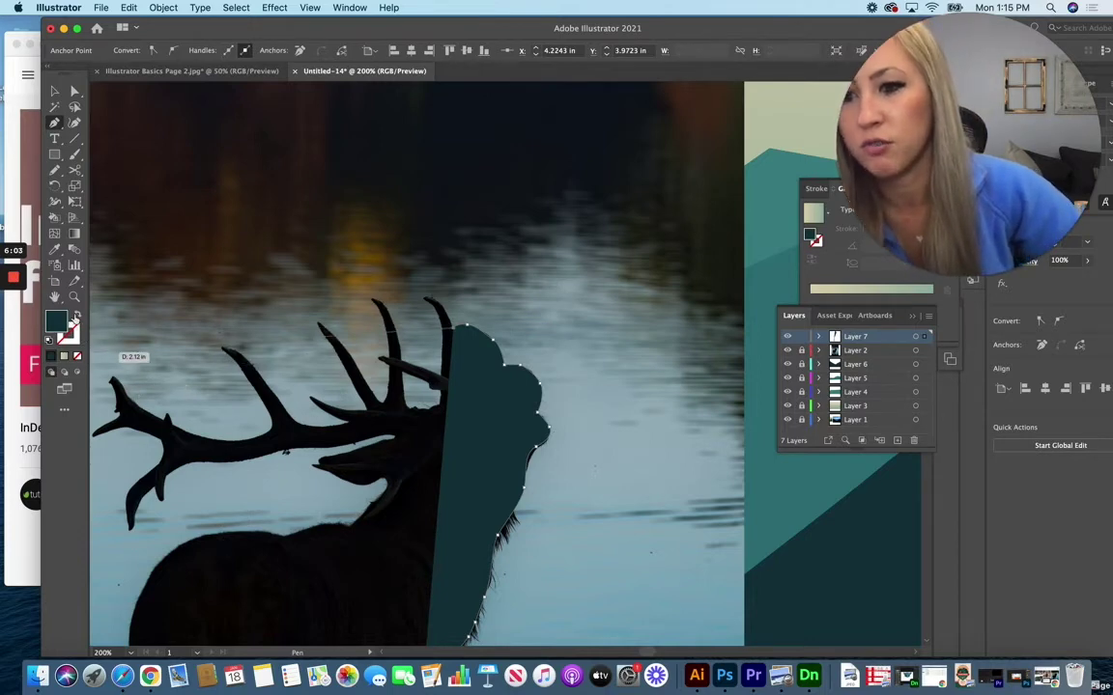
- Swap the path's fill and stroke, and trace the inner edge of the foremost antler tine down to its base
{"action": "left_click", "coordinate": [77, 316]}
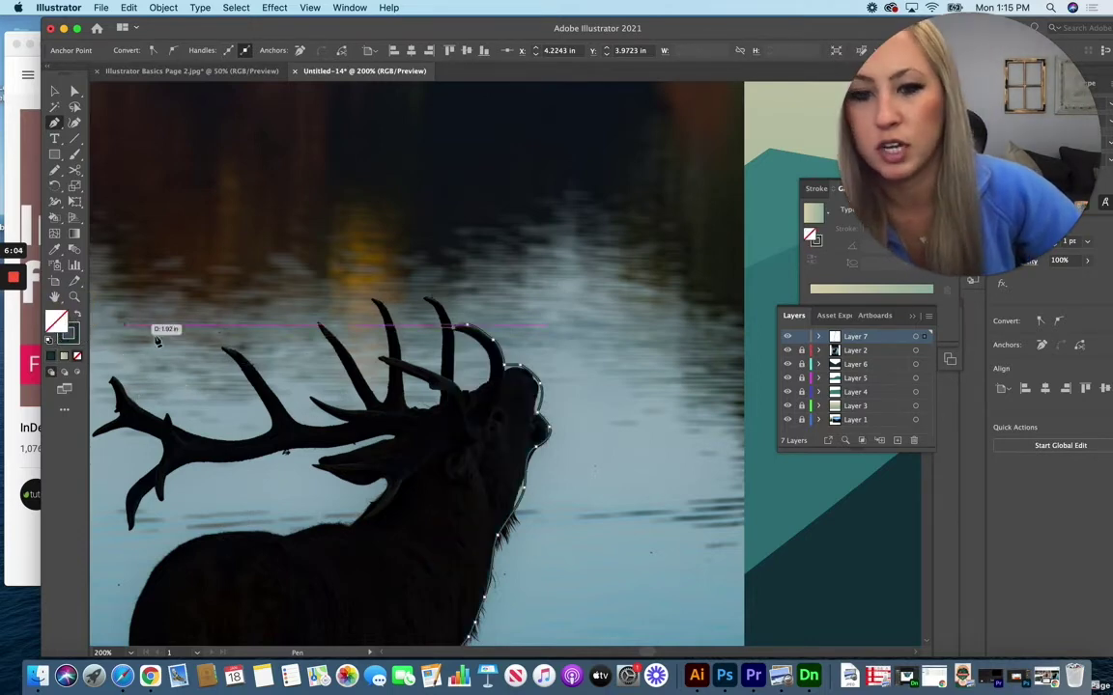
{"action": "left_click", "coordinate": [486, 355]}
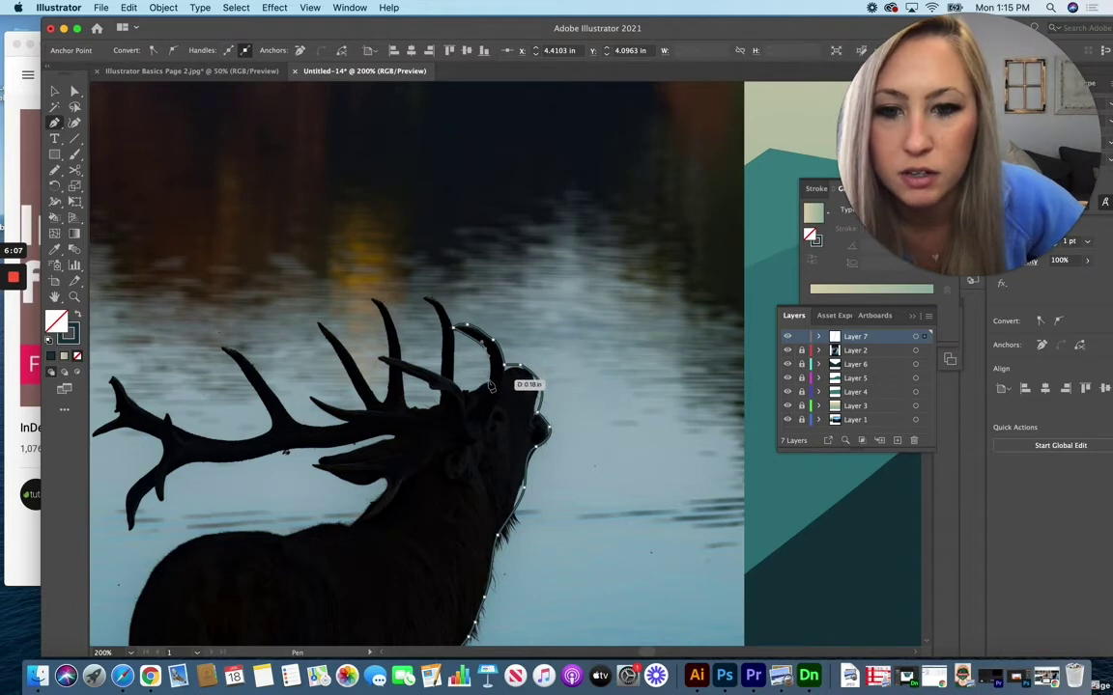
{"action": "left_click", "coordinate": [487, 379]}
{"action": "left_click", "coordinate": [468, 384]}
{"action": "left_click", "coordinate": [458, 381]}
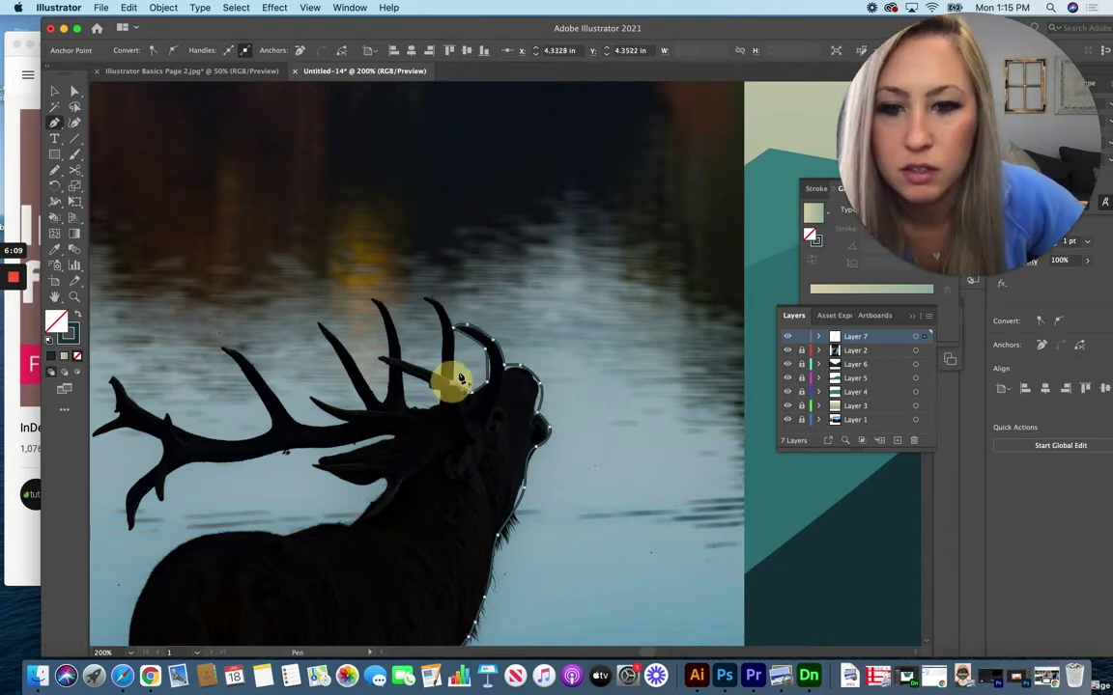
- Trace the second antler tine up to its tip and back down past the short tine crossing behind it
{"action": "left_click", "coordinate": [444, 309]}
{"action": "left_click", "coordinate": [423, 297]}
{"action": "left_click", "coordinate": [442, 365]}
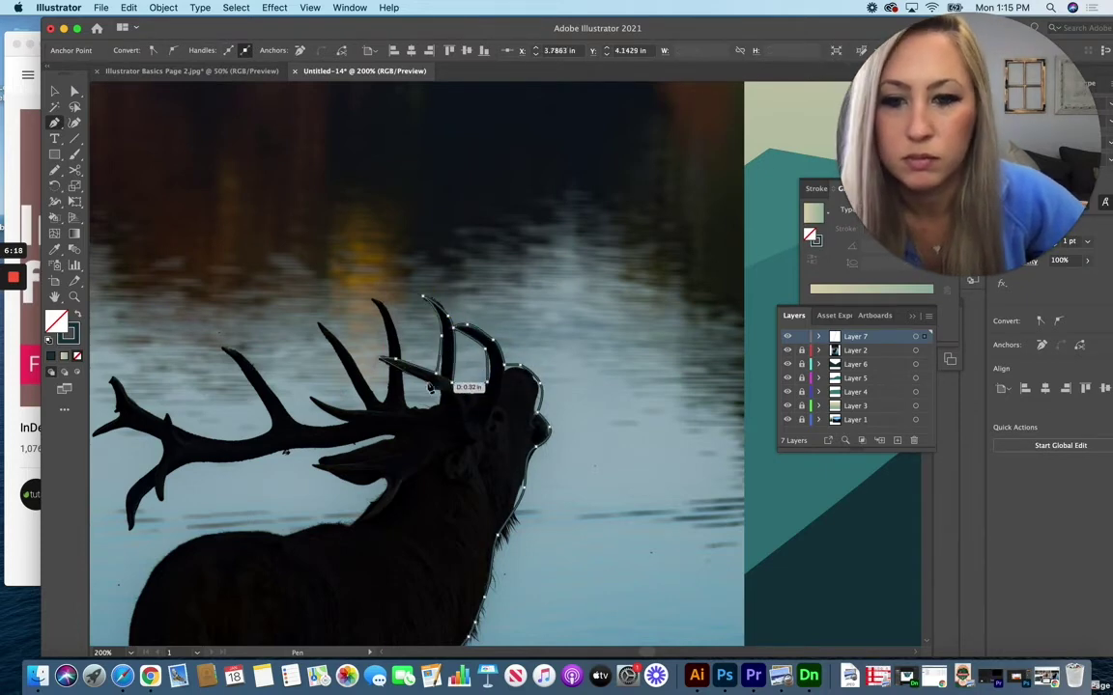
{"action": "left_click", "coordinate": [440, 389]}
{"action": "left_click", "coordinate": [428, 407]}
{"action": "left_click", "coordinate": [404, 406]}
- Trace the third and fourth antler tines and the short low tine, continuing onto the main beam
{"action": "left_click", "coordinate": [395, 324]}
{"action": "left_click", "coordinate": [374, 296]}
{"action": "left_click", "coordinate": [389, 343]}
{"action": "left_click", "coordinate": [389, 400]}
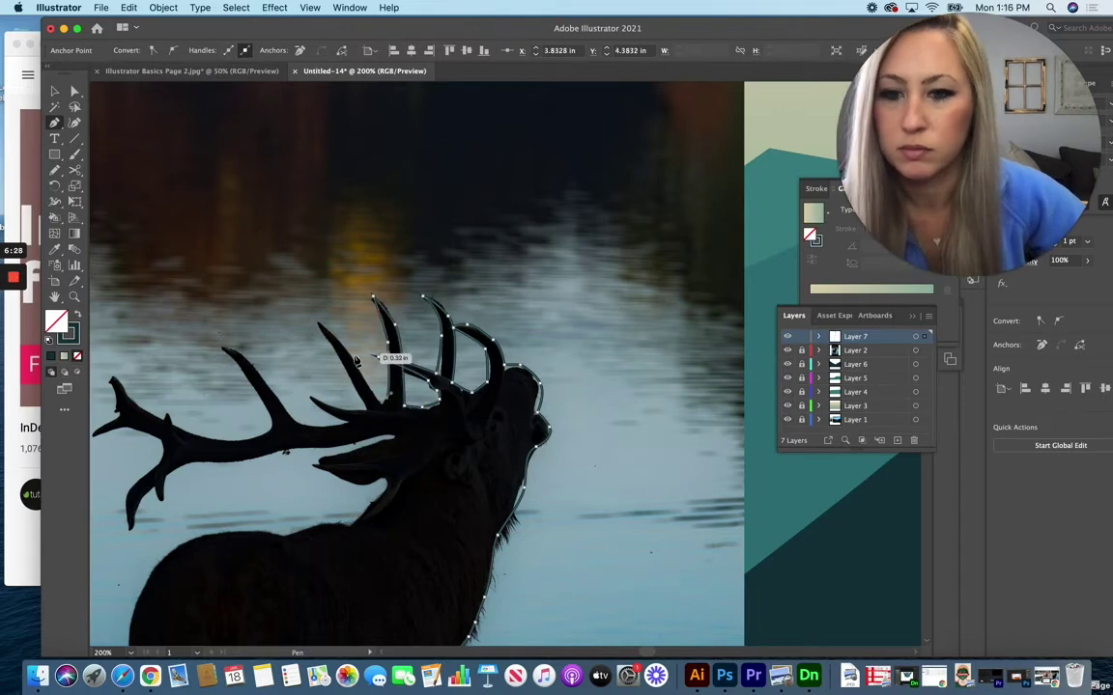
{"action": "left_click", "coordinate": [320, 322]}
{"action": "left_click", "coordinate": [330, 396]}
{"action": "left_click", "coordinate": [281, 406]}
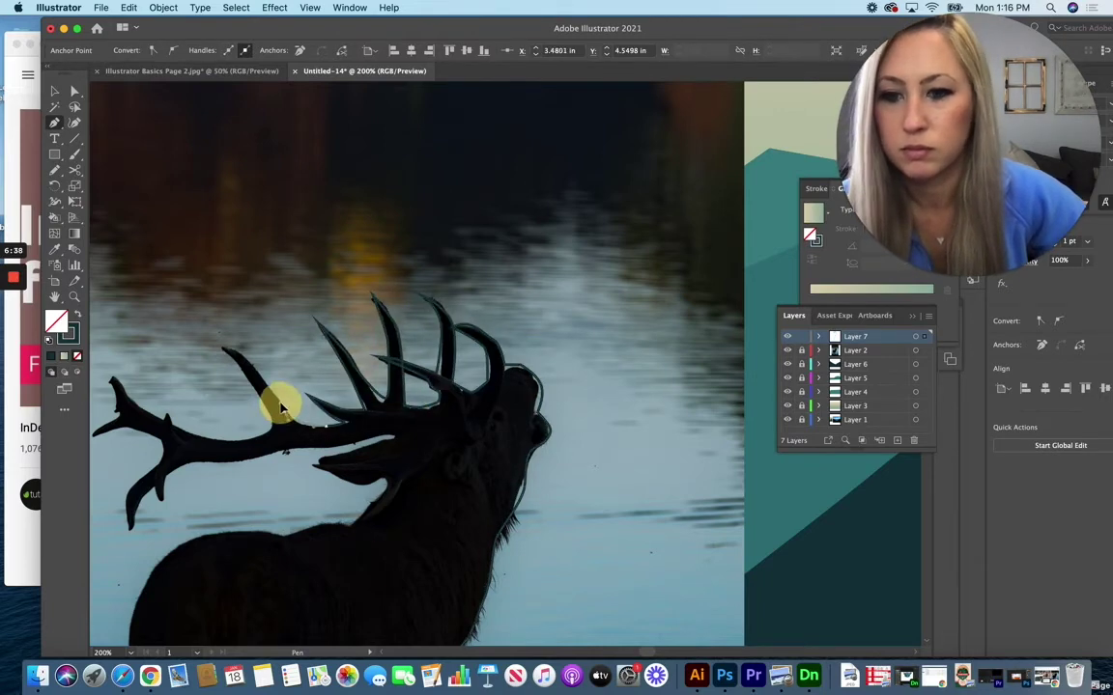
- Outline the long rearmost upright tine and follow the top of the main antler beam to its small spike
{"action": "left_click", "coordinate": [220, 345]}
{"action": "left_click", "coordinate": [264, 425]}
{"action": "left_click", "coordinate": [213, 439]}
{"action": "left_click", "coordinate": [169, 417]}
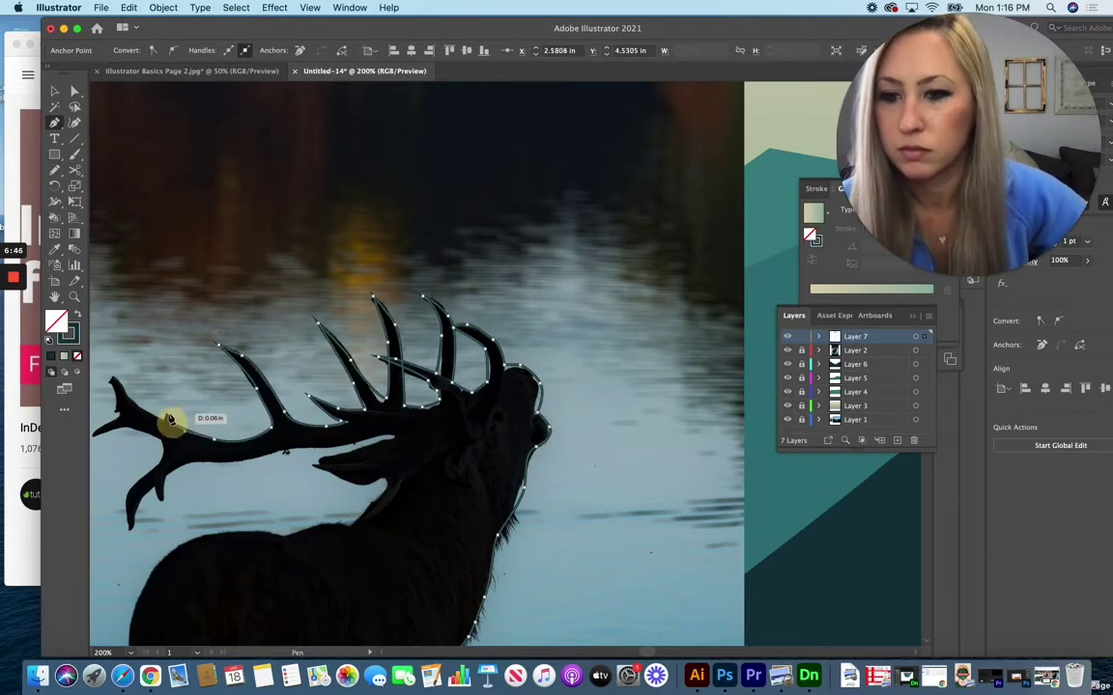
- Trace the forked tip at the far end of the antler beam, around both of its points
{"action": "left_click", "coordinate": [114, 379]}
{"action": "left_click_drag", "start_coordinate": [119, 414], "coordinate": [103, 425]}
{"action": "scroll", "coordinate": [103, 426], "scroll_direction": "left", "scroll_amount": 5}
{"action": "left_click", "coordinate": [257, 435]}
{"action": "left_click_drag", "start_coordinate": [291, 428], "coordinate": [310, 431]}
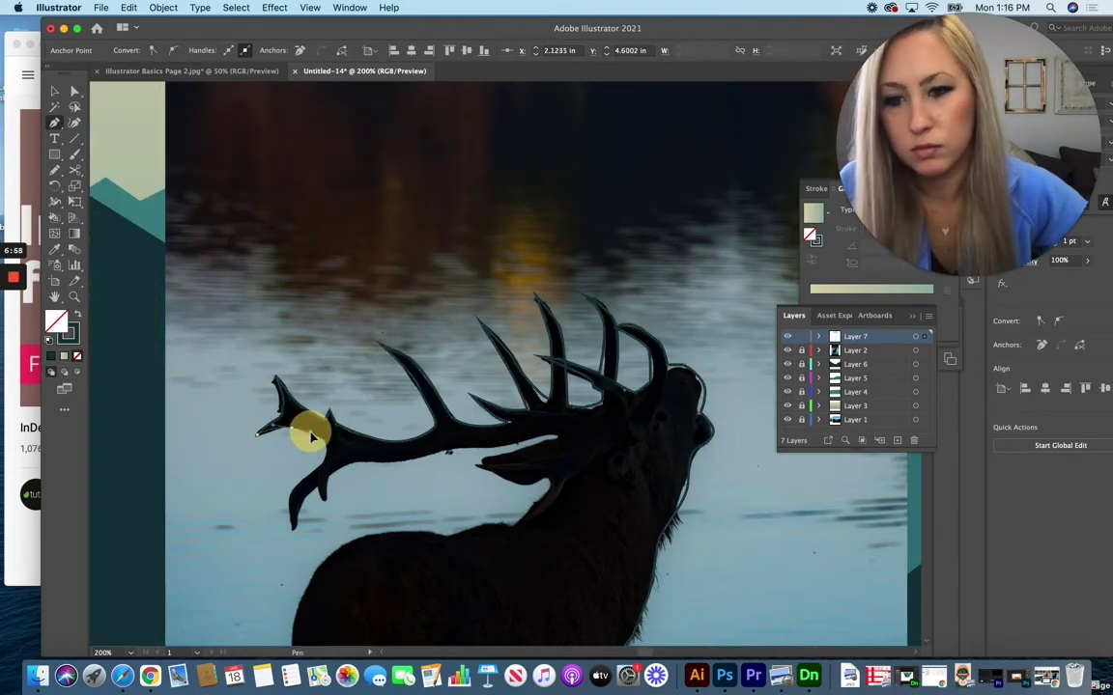
- Outline the downward-pointing antler branch, including its long tip and the small prong beside it
{"action": "left_click", "coordinate": [323, 452]}
{"action": "left_click", "coordinate": [292, 491]}
{"action": "left_click", "coordinate": [293, 529]}
{"action": "left_click", "coordinate": [299, 517]}
{"action": "left_click", "coordinate": [319, 487]}
{"action": "left_click", "coordinate": [324, 499]}
{"action": "left_click", "coordinate": [330, 475]}
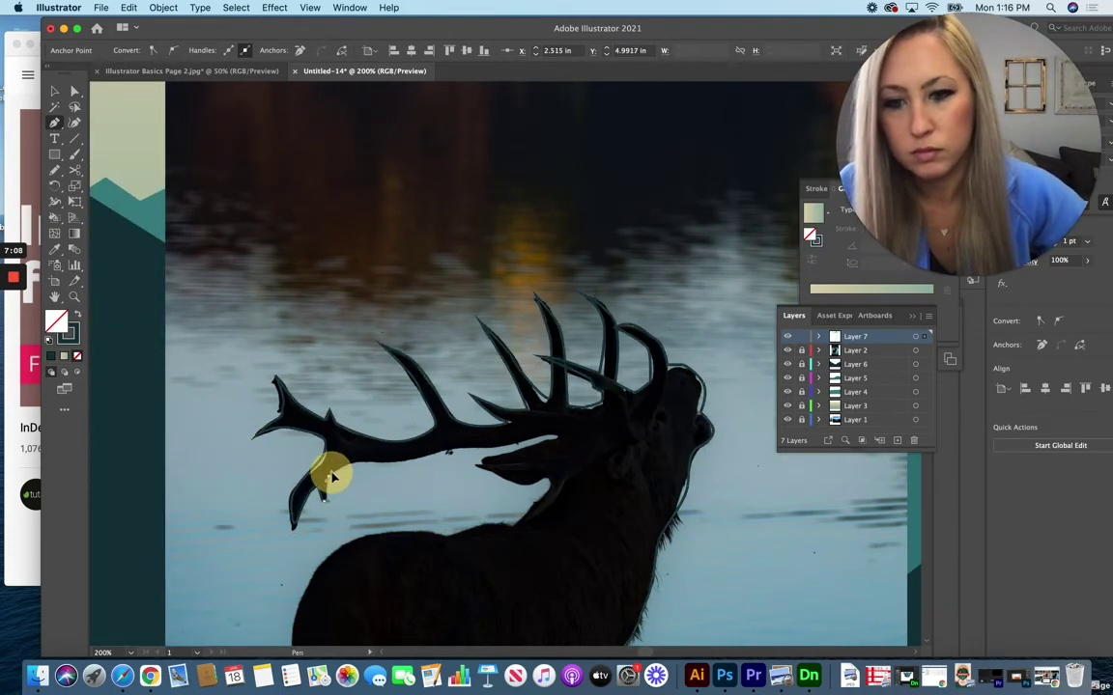
- Trace the underside of the main antler beam back to the elk's head
{"action": "left_click", "coordinate": [350, 461]}
{"action": "left_click", "coordinate": [388, 462]}
{"action": "left_click", "coordinate": [450, 449]}
{"action": "left_click", "coordinate": [519, 444]}
{"action": "left_click", "coordinate": [559, 436]}
- Trace around the elk's ear, down the nape of the neck and along the back
{"action": "left_click", "coordinate": [477, 463]}
{"action": "left_click_drag", "start_coordinate": [503, 479], "coordinate": [521, 488]}
{"action": "left_click", "coordinate": [475, 524]}
{"action": "scroll", "coordinate": [464, 521], "scroll_direction": "down", "scroll_amount": 5}
{"action": "left_click", "coordinate": [386, 381]}
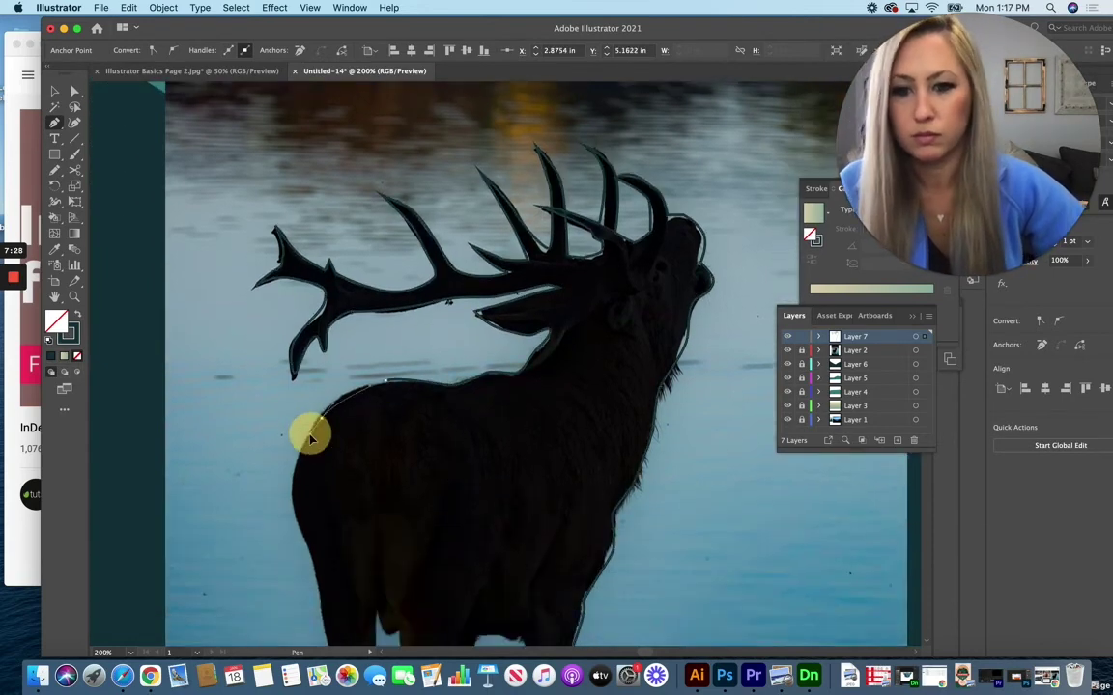
- Continue the outline around the rump and down the outer edge of the rearmost hind leg to its hoof
{"action": "scroll", "coordinate": [299, 406], "scroll_direction": "down", "scroll_amount": 5}
{"action": "left_click", "coordinate": [292, 373]}
{"action": "scroll", "coordinate": [338, 392], "scroll_direction": "down", "scroll_amount": 4}
{"action": "left_click", "coordinate": [330, 414]}
{"action": "scroll", "coordinate": [343, 406], "scroll_direction": "down", "scroll_amount": 3}
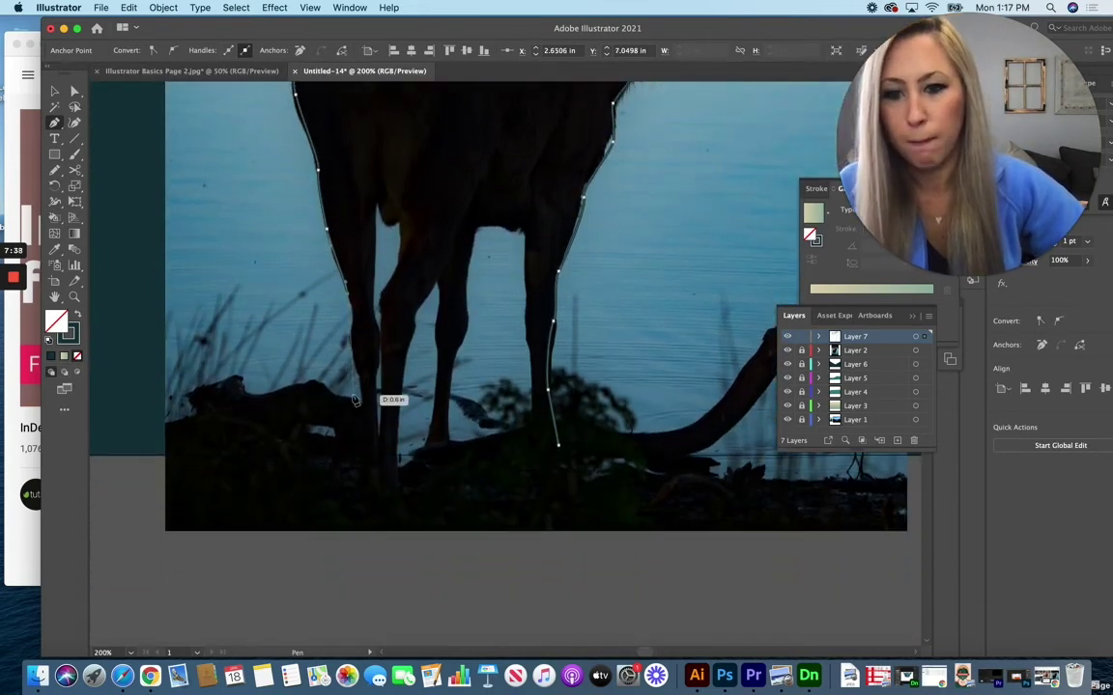
{"action": "left_click", "coordinate": [354, 362]}
{"action": "left_click", "coordinate": [361, 455]}
{"action": "left_click", "coordinate": [355, 490]}
- Close off the rearmost hoof and trace the inner edge of that hind leg up to the groin
{"action": "left_click", "coordinate": [380, 484]}
{"action": "left_click", "coordinate": [375, 437]}
{"action": "left_click", "coordinate": [376, 375]}
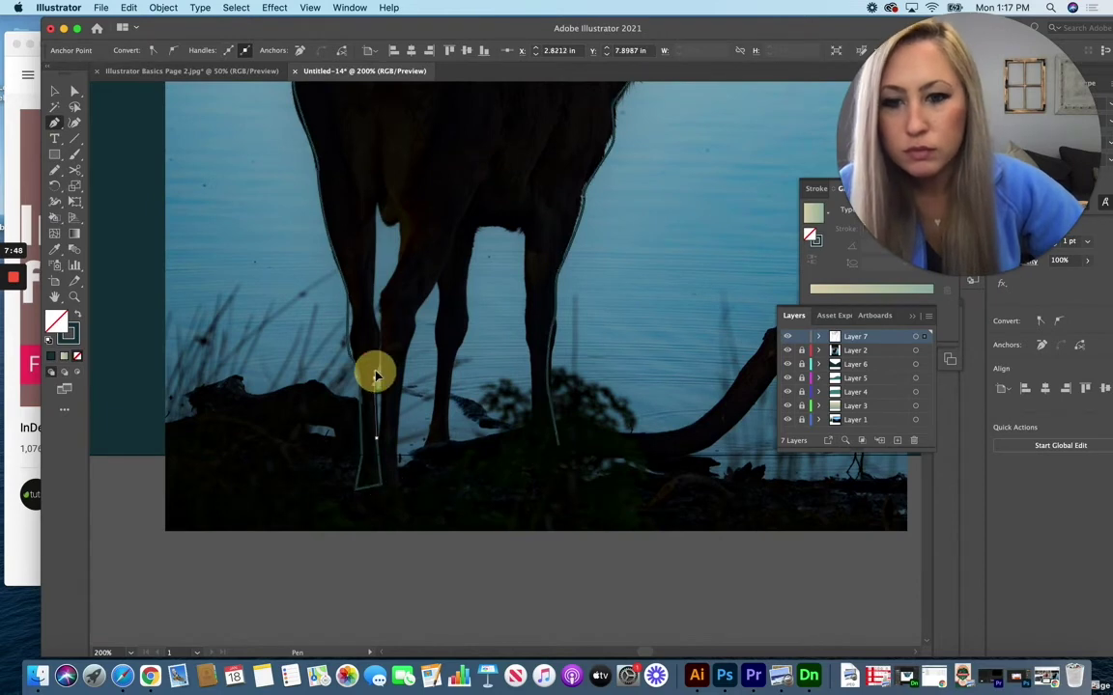
{"action": "left_click", "coordinate": [378, 201]}
{"action": "left_click", "coordinate": [400, 224]}
- Outline the second hind leg down to its hoof and back up along its front edge
{"action": "left_click", "coordinate": [392, 281]}
{"action": "left_click", "coordinate": [380, 310]}
{"action": "left_click", "coordinate": [380, 387]}
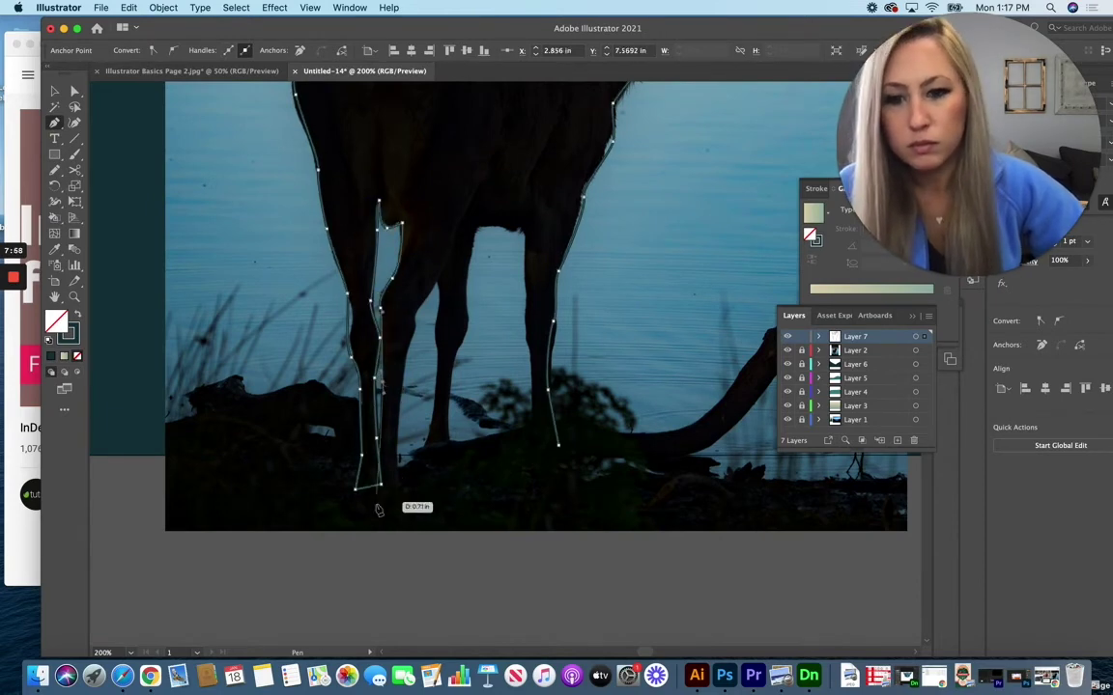
{"action": "left_click", "coordinate": [373, 500]}
{"action": "left_click", "coordinate": [400, 493]}
{"action": "left_click", "coordinate": [398, 396]}
{"action": "left_click", "coordinate": [416, 309]}
- Trace the third leg from the gap beside the hind leg, around its hoof and up to the belly
{"action": "left_click", "coordinate": [437, 287]}
{"action": "left_click", "coordinate": [440, 338]}
{"action": "left_click", "coordinate": [432, 414]}
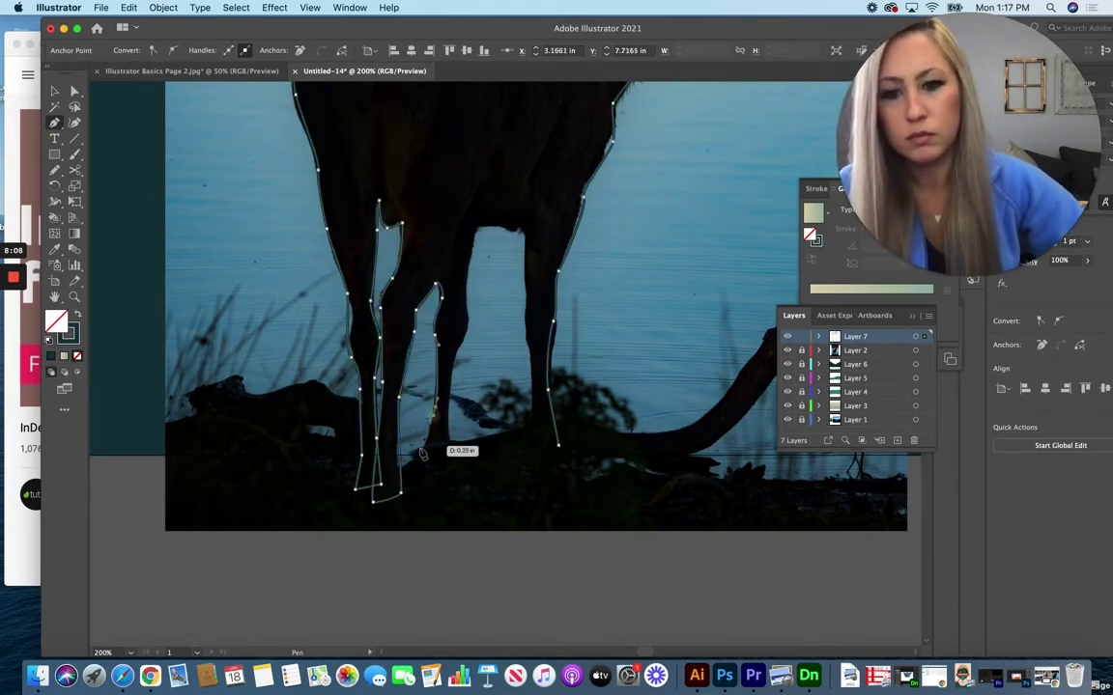
{"action": "left_click", "coordinate": [421, 450]}
{"action": "left_click", "coordinate": [437, 473]}
{"action": "left_click", "coordinate": [447, 439]}
{"action": "left_click", "coordinate": [468, 309]}
{"action": "left_click", "coordinate": [473, 242]}
- Trace the belly and the inner edge of the front leg, closing the elk path at its starting hoof
{"action": "left_click", "coordinate": [491, 225]}
{"action": "left_click", "coordinate": [522, 232]}
{"action": "left_click", "coordinate": [527, 307]}
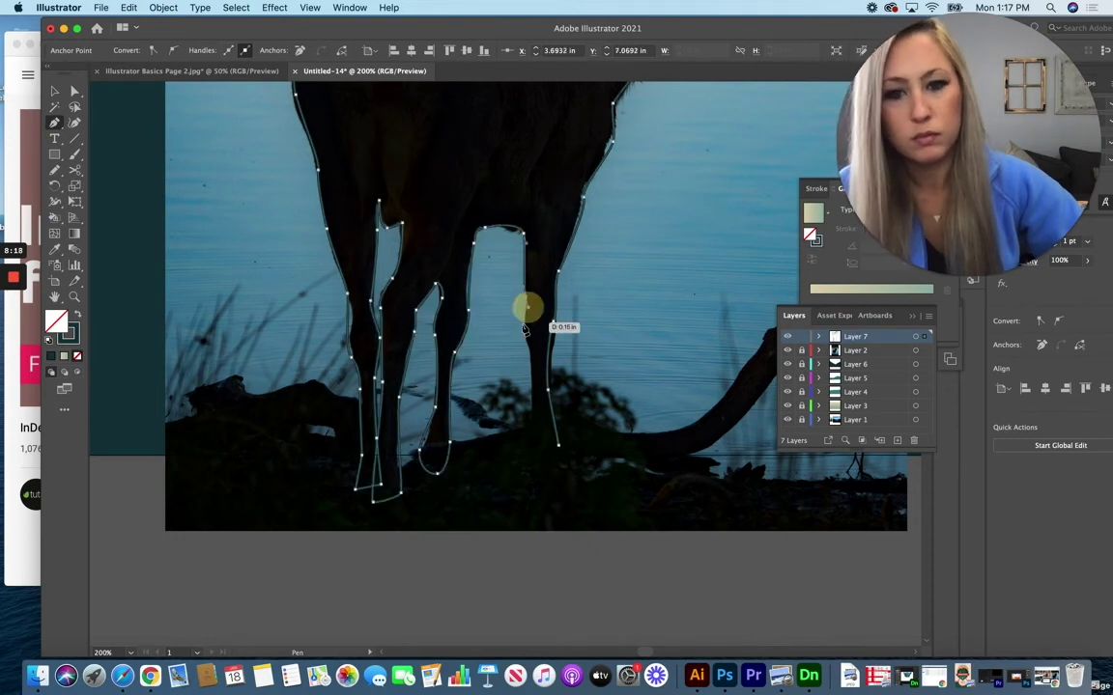
{"action": "left_click", "coordinate": [524, 325]}
{"action": "left_click", "coordinate": [533, 411]}
{"action": "left_click", "coordinate": [526, 470]}
{"action": "left_click", "coordinate": [560, 478]}
{"action": "left_click", "coordinate": [558, 445]}
- Fill the closed elk shape with the black sampled from the elk's body in the photo
{"action": "key", "text": "super+minus"}
{"action": "key", "text": "super+minus"}
{"action": "scroll", "coordinate": [526, 372], "scroll_direction": "up", "scroll_amount": 5}
{"action": "scroll", "coordinate": [526, 372], "scroll_direction": "left", "scroll_amount": 3}
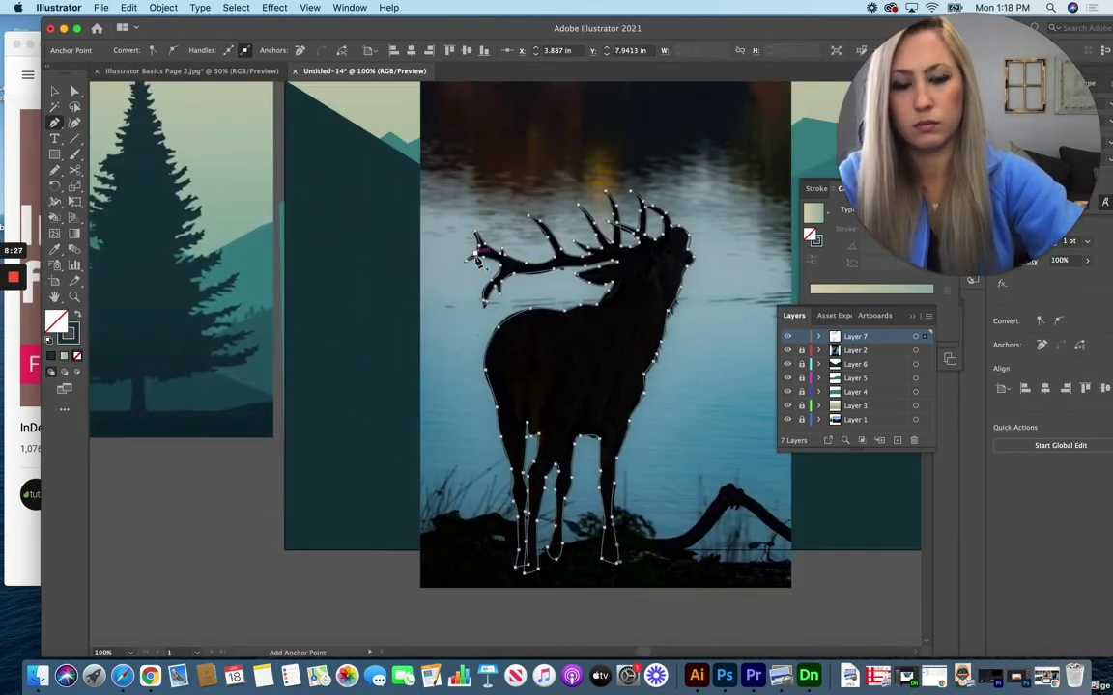
{"action": "left_click", "coordinate": [55, 250]}
{"action": "left_click", "coordinate": [527, 365]}
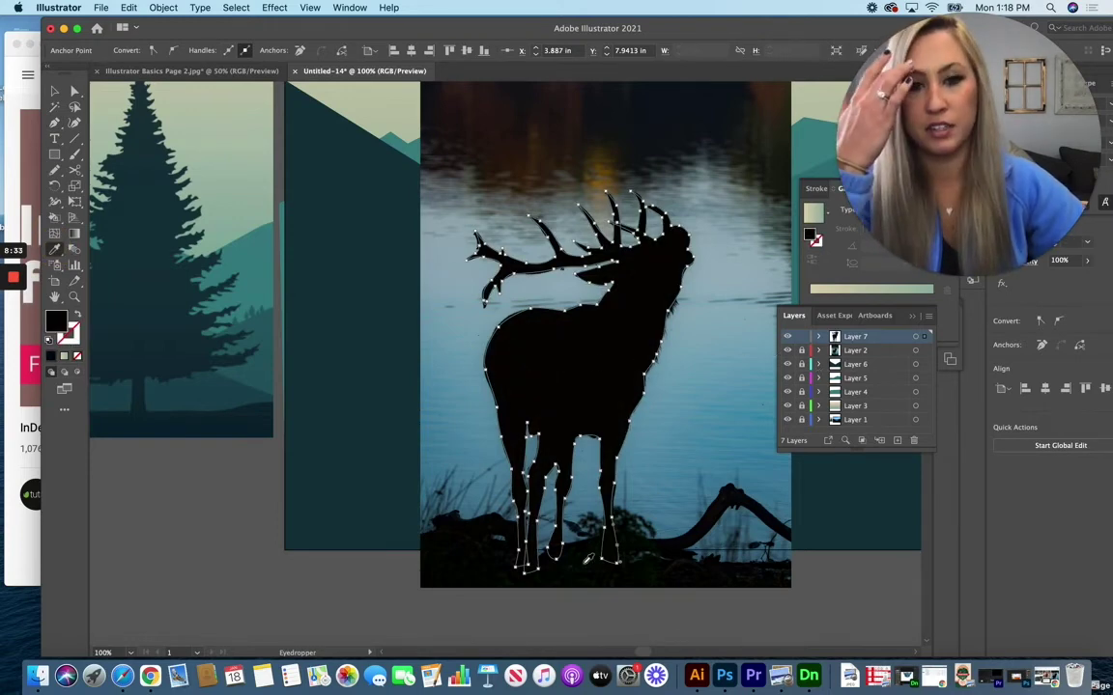
- Hide the elk photo layer and deselect the elk silhouette
{"action": "left_click", "coordinate": [653, 658]}
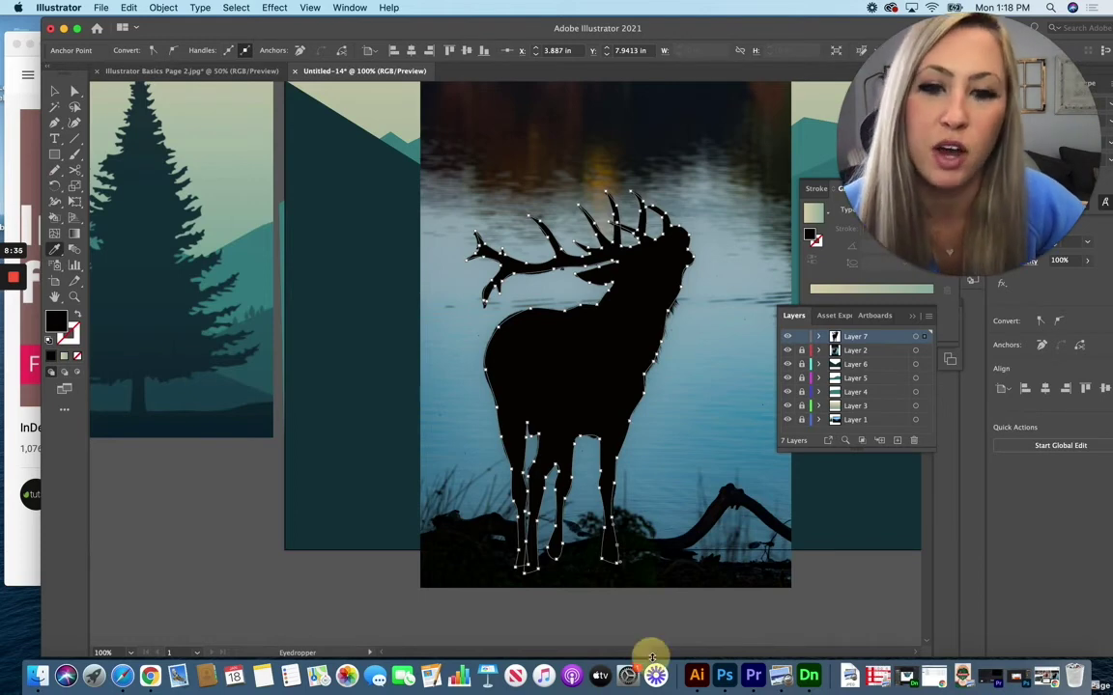
{"action": "left_click_drag", "start_coordinate": [643, 652], "coordinate": [649, 653]}
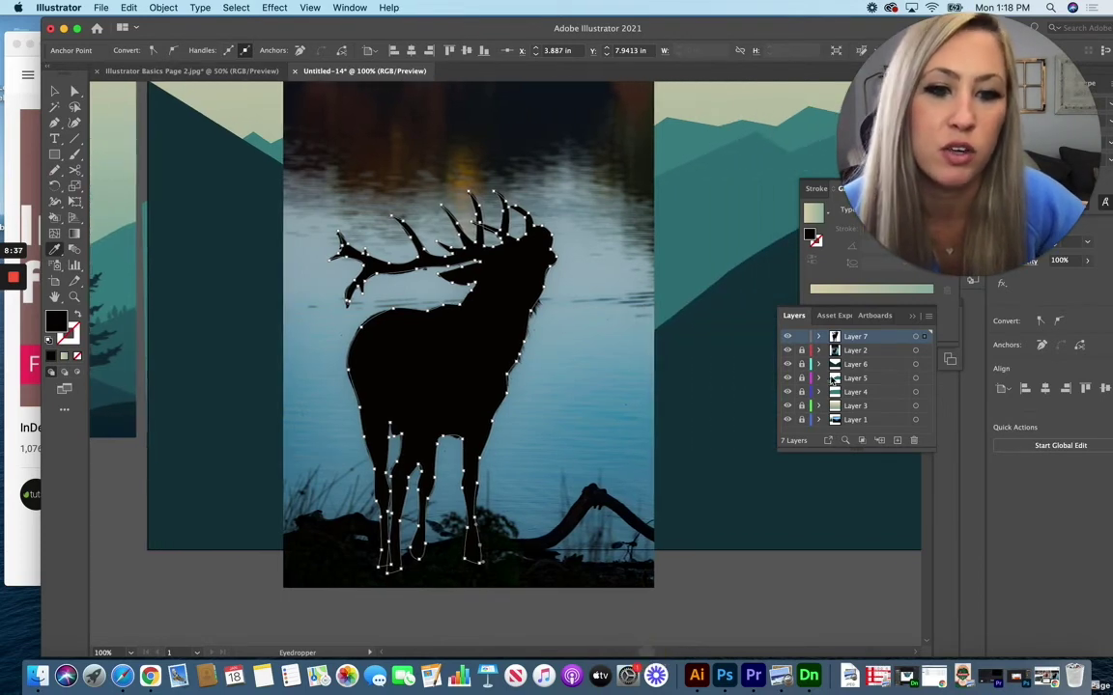
{"action": "left_click", "coordinate": [786, 351]}
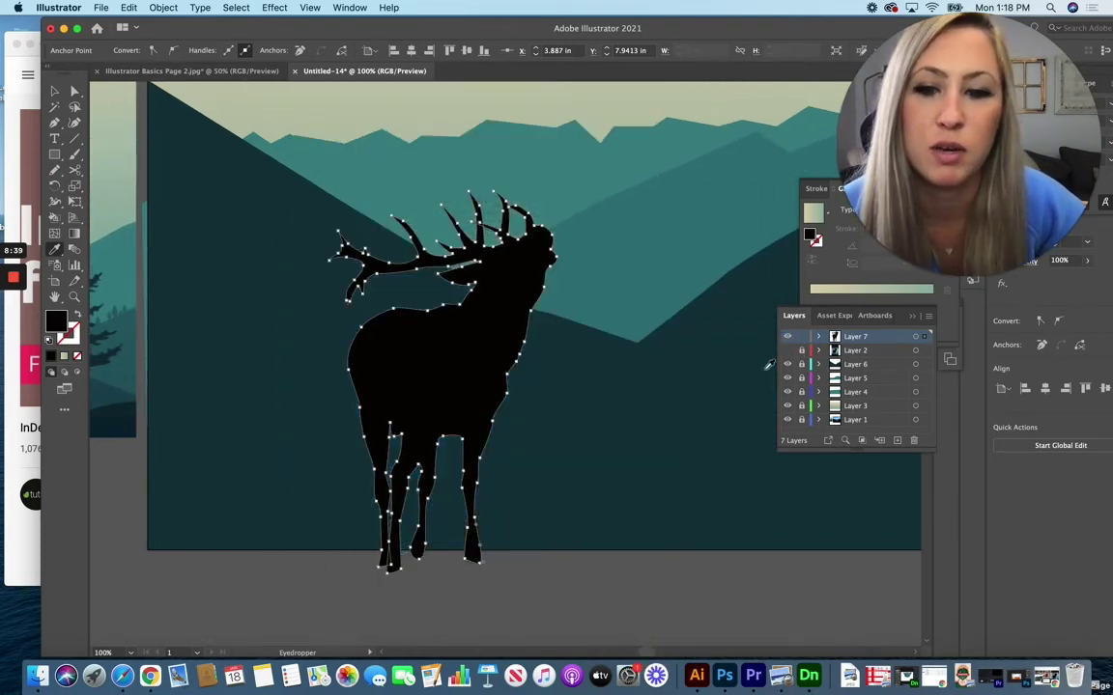
{"action": "left_click", "coordinate": [55, 92]}
{"action": "left_click", "coordinate": [183, 122]}
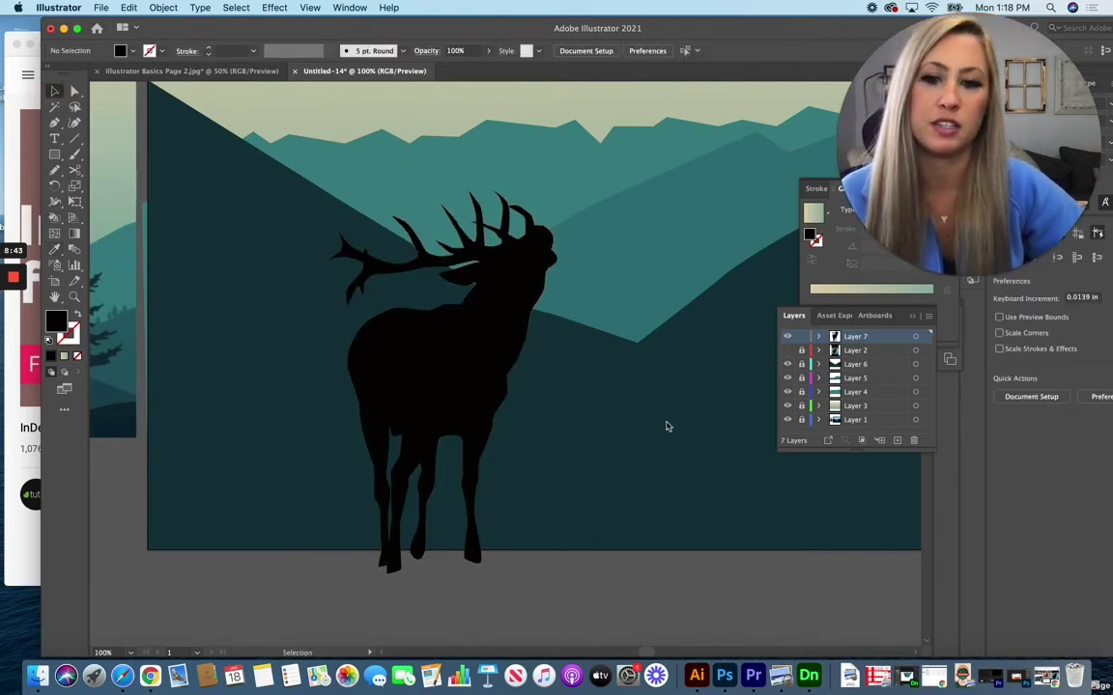
- Select a part of the elk's chest outline, apply Simplify with a slightly reduced curve setting, and deselect the shape
{"action": "left_click", "coordinate": [483, 340]}
{"action": "left_click", "coordinate": [74, 91]}
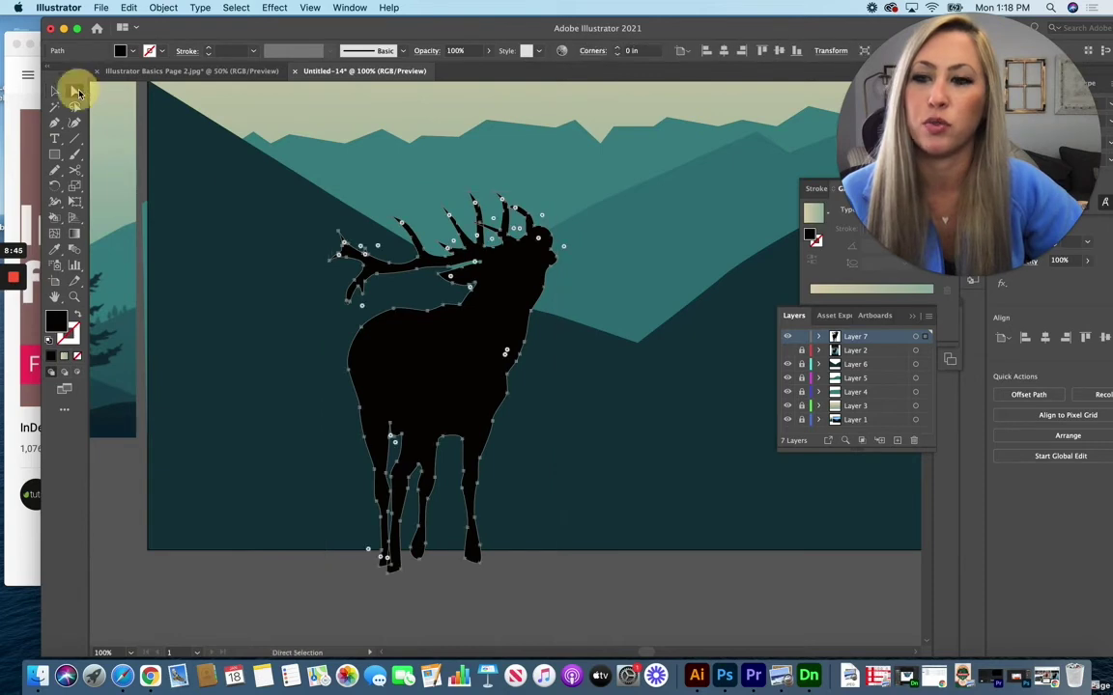
{"action": "left_click", "coordinate": [534, 312]}
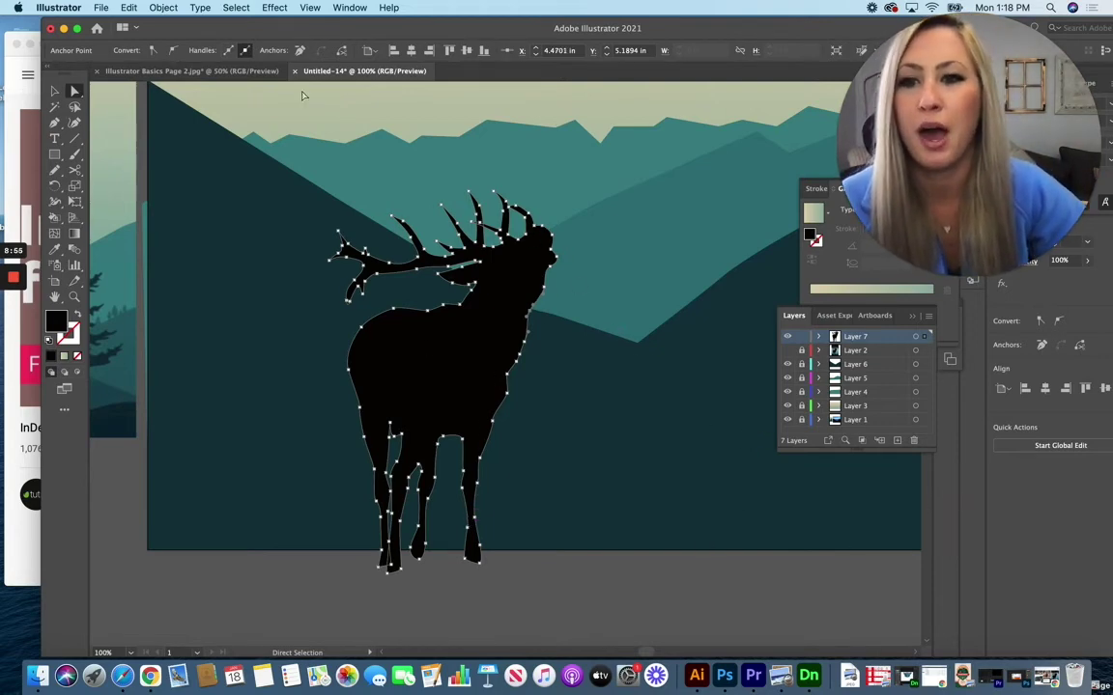
{"action": "left_click", "coordinate": [166, 8]}
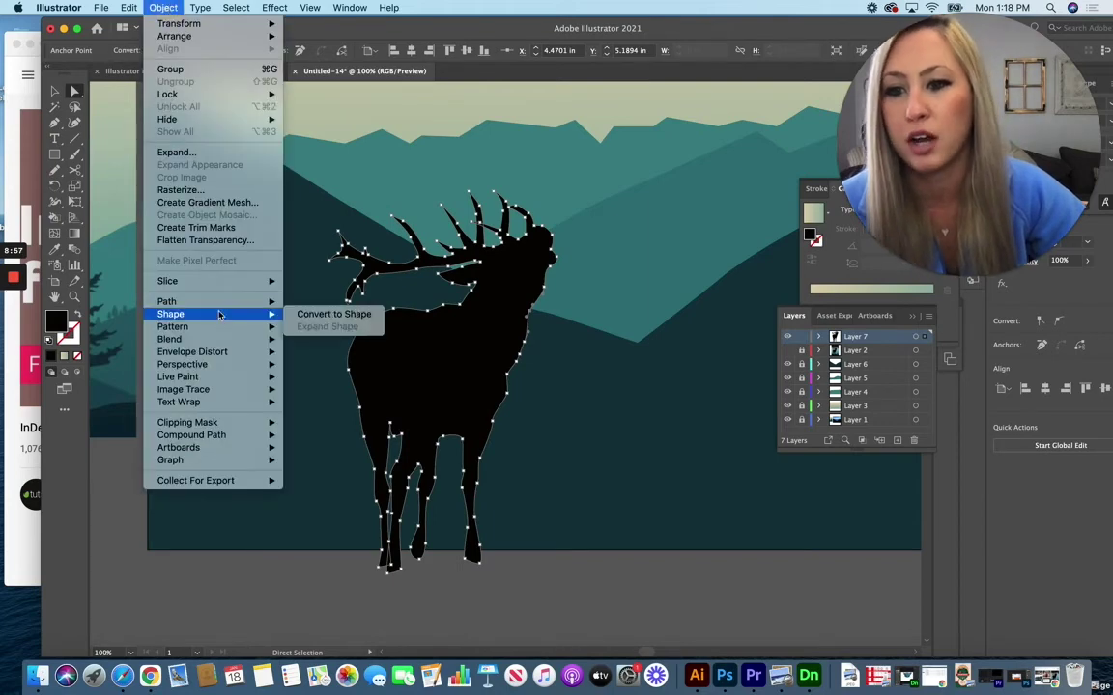
{"action": "mouse_move", "coordinate": [215, 306]}
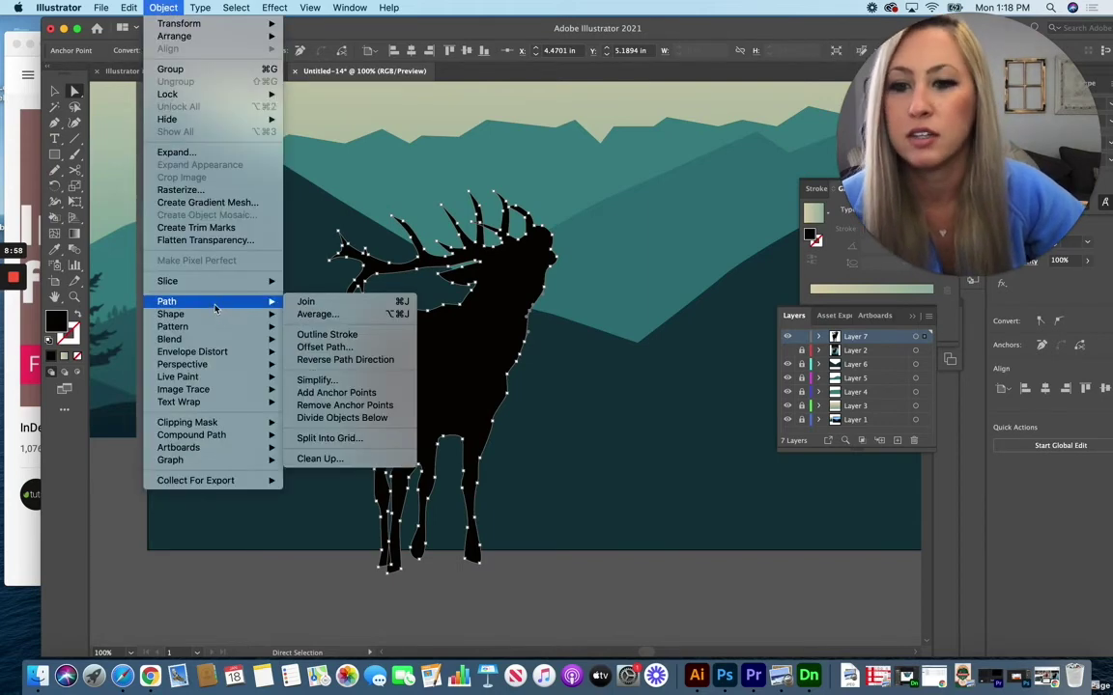
{"action": "left_click", "coordinate": [324, 380]}
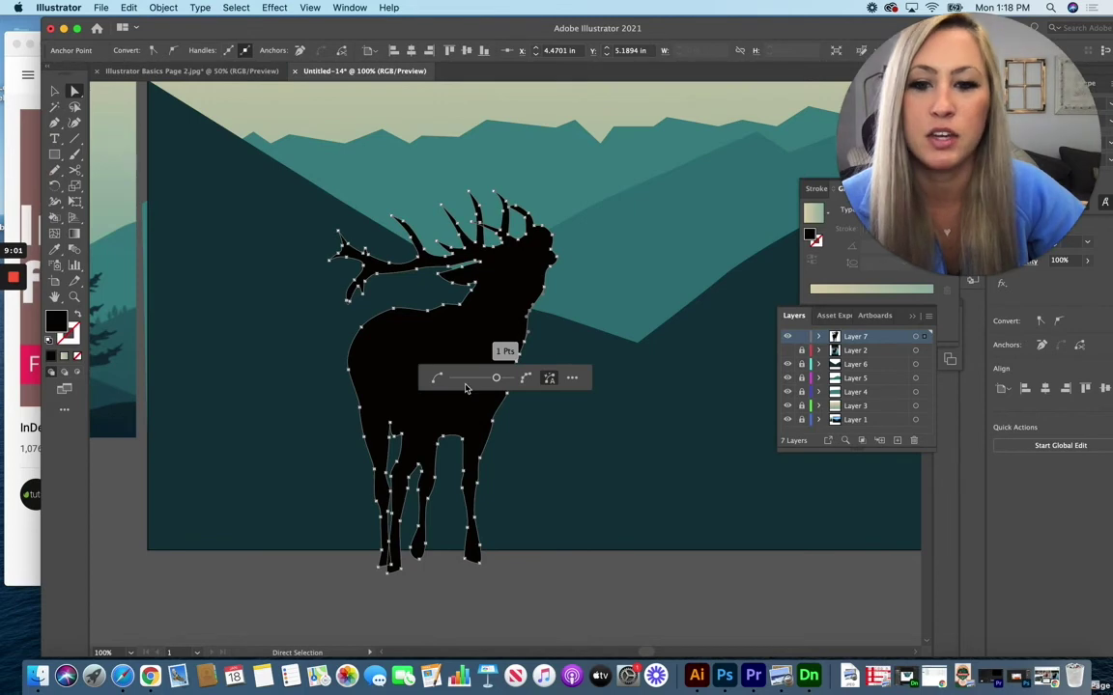
{"action": "left_click", "coordinate": [495, 379]}
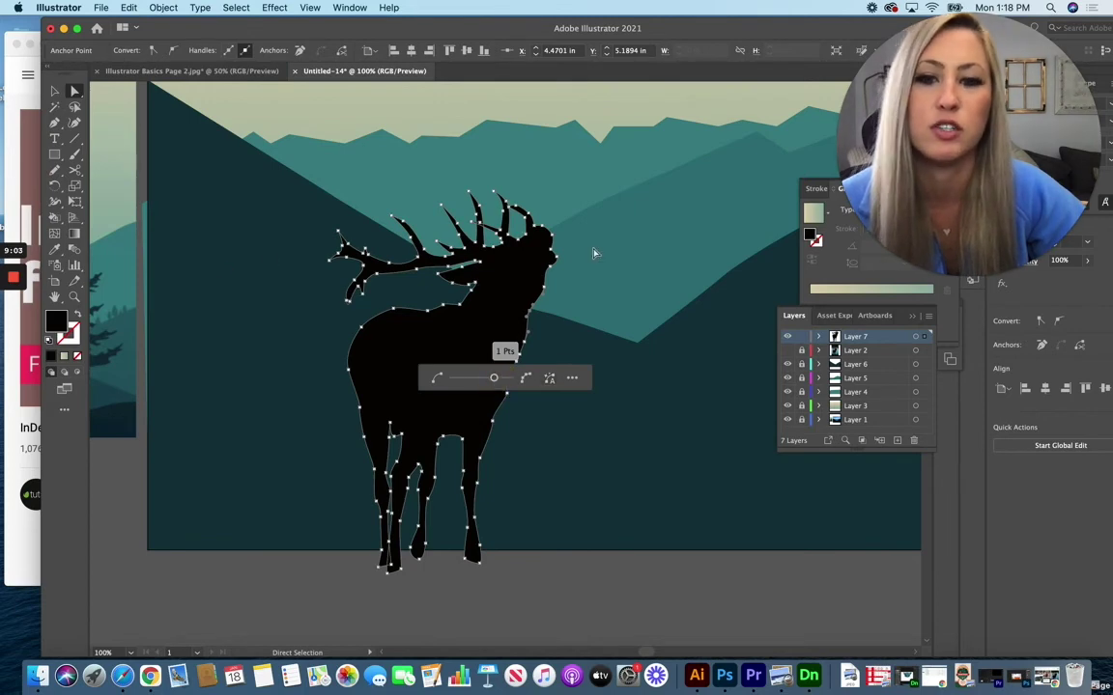
{"action": "left_click", "coordinate": [54, 91]}
{"action": "left_click", "coordinate": [304, 216]}
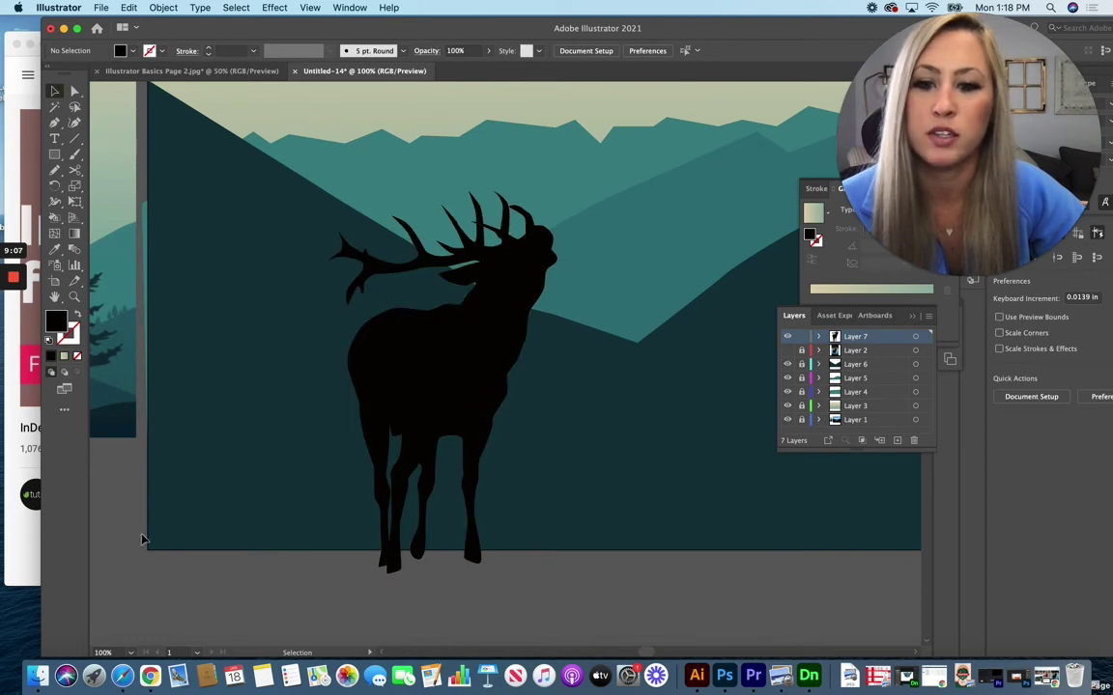
- Draw the wavy top edge of a foreground hill with the Pen tool, from the artboard's left edge across the elk's lower legs to the right edge
{"action": "scroll", "coordinate": [378, 348], "scroll_direction": "down", "scroll_amount": 2}
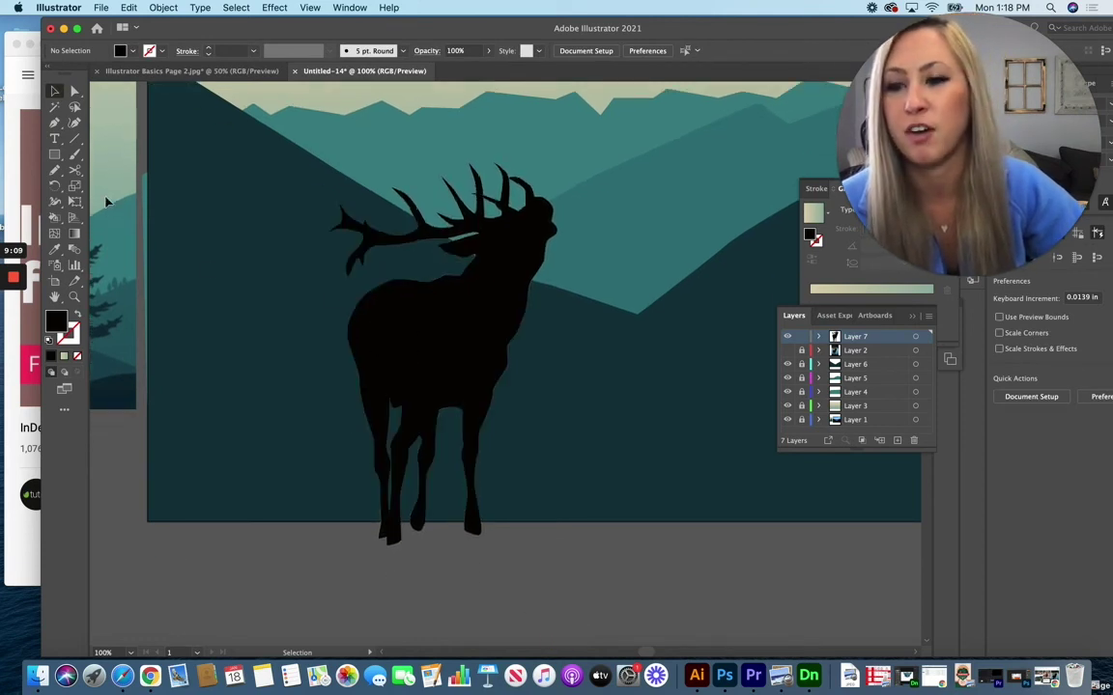
{"action": "left_click", "coordinate": [54, 123]}
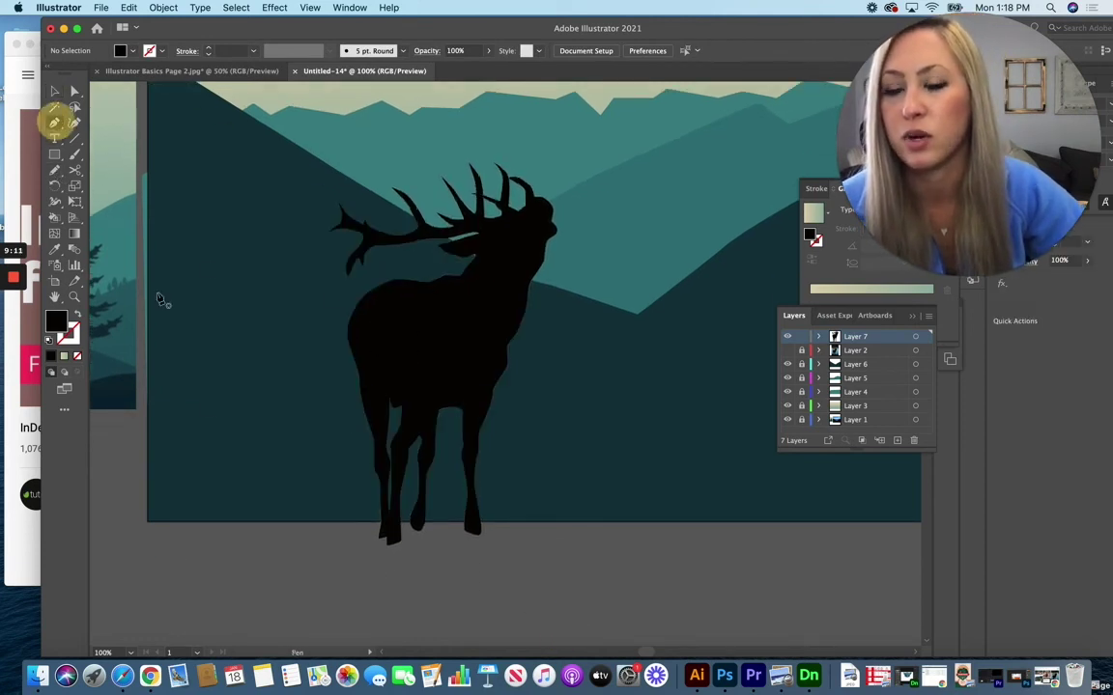
{"action": "left_click", "coordinate": [146, 483]}
{"action": "left_click_drag", "start_coordinate": [300, 472], "coordinate": [335, 481]}
{"action": "left_click_drag", "start_coordinate": [446, 510], "coordinate": [461, 509]}
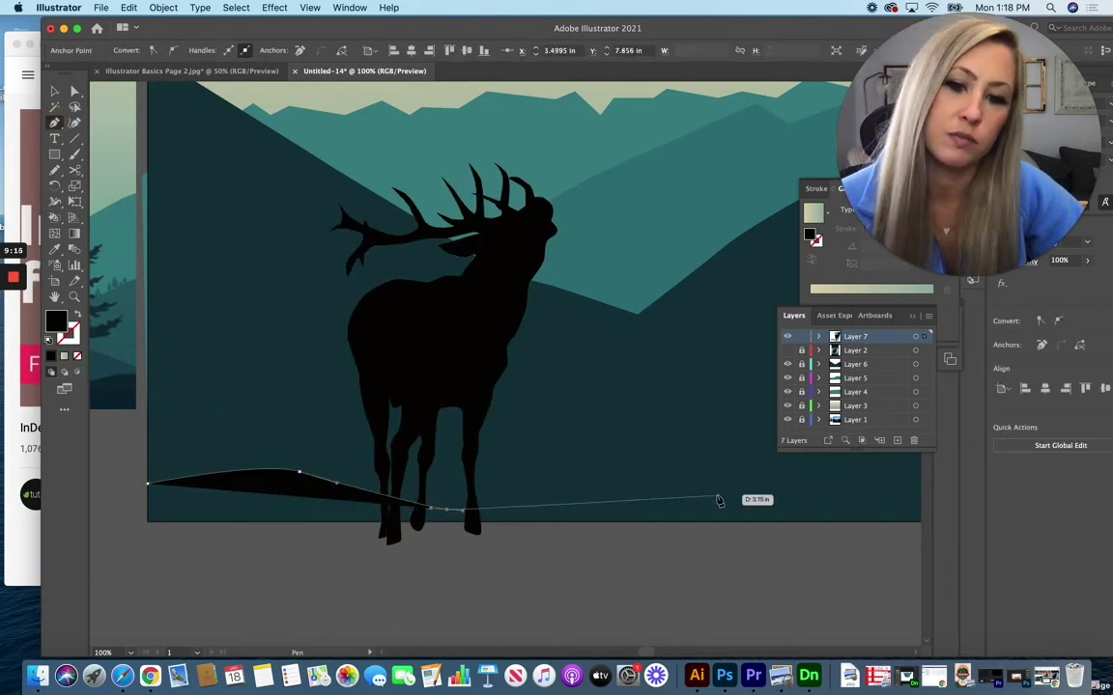
{"action": "left_click_drag", "start_coordinate": [725, 489], "coordinate": [773, 486]}
{"action": "scroll", "coordinate": [908, 491], "scroll_direction": "down", "scroll_amount": 3}
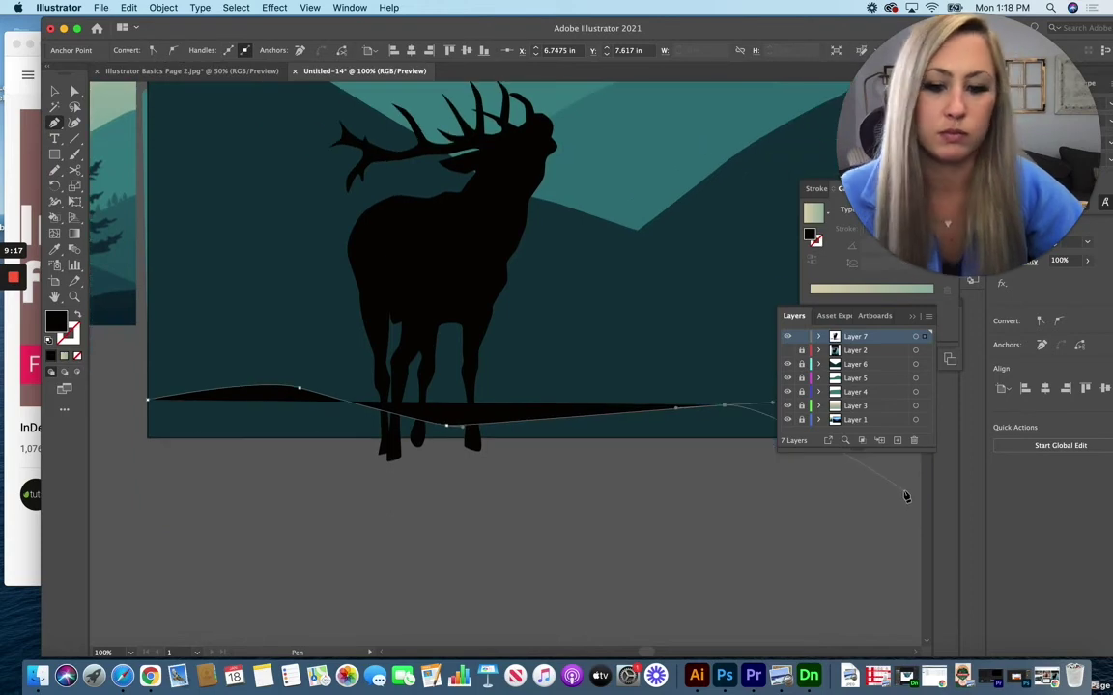
{"action": "key", "text": "super+minus"}
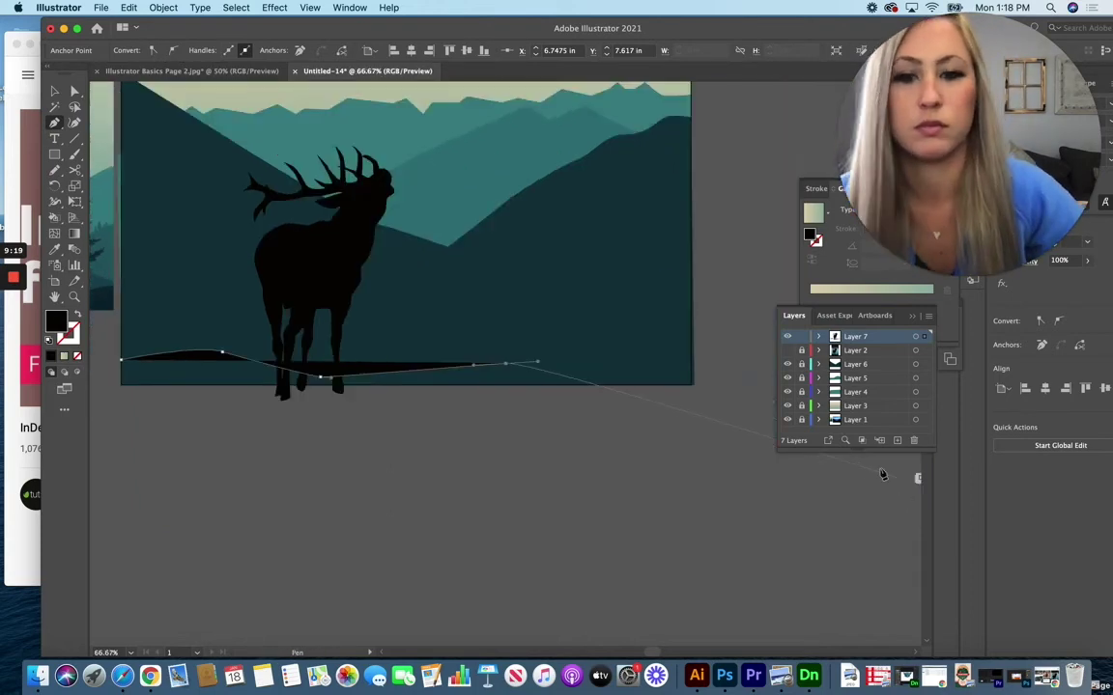
{"action": "left_click", "coordinate": [691, 318]}
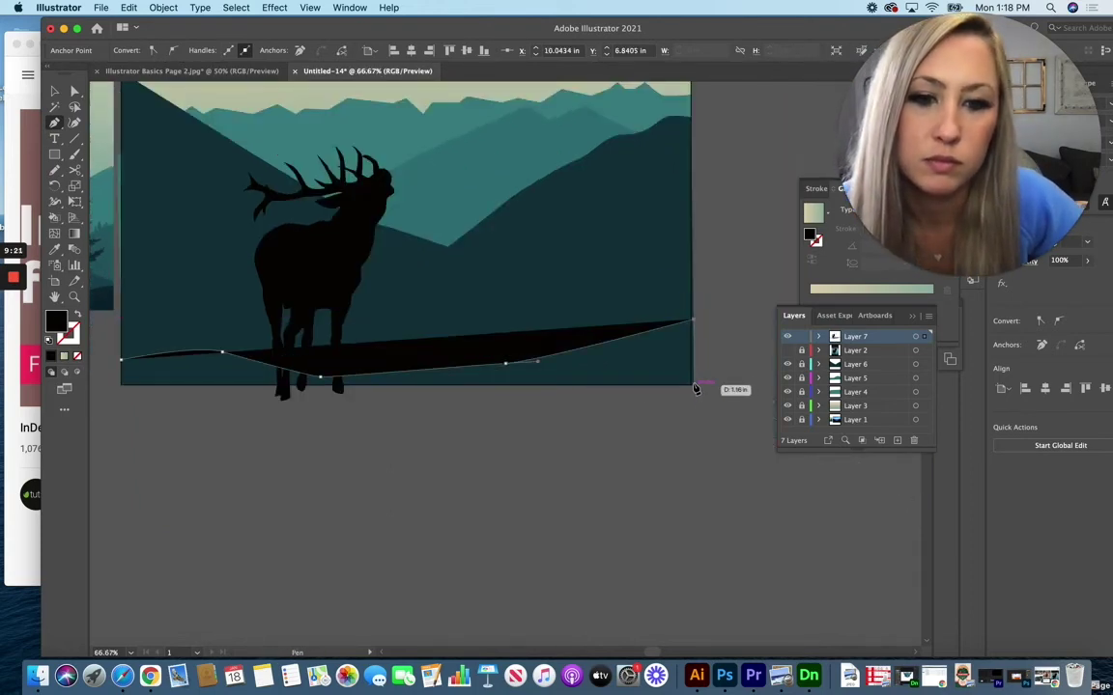
- Close the black foreground hill along the artboard's bottom corners back to its starting point, and deselect it
{"action": "left_click", "coordinate": [693, 385]}
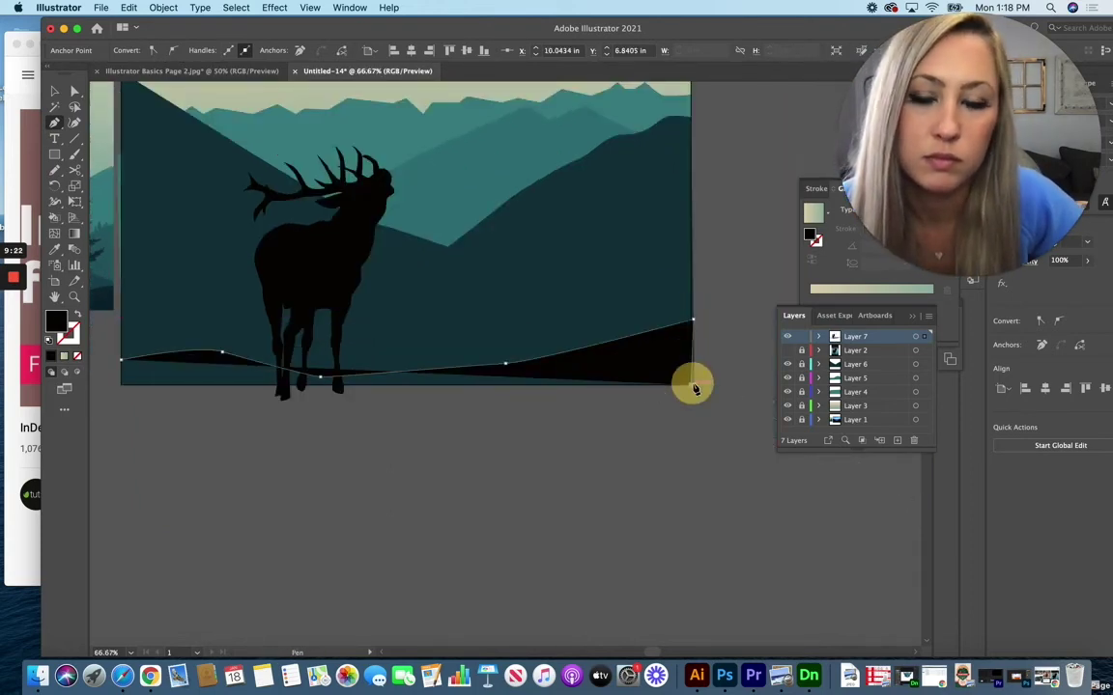
{"action": "left_click", "coordinate": [122, 386]}
{"action": "left_click", "coordinate": [122, 360]}
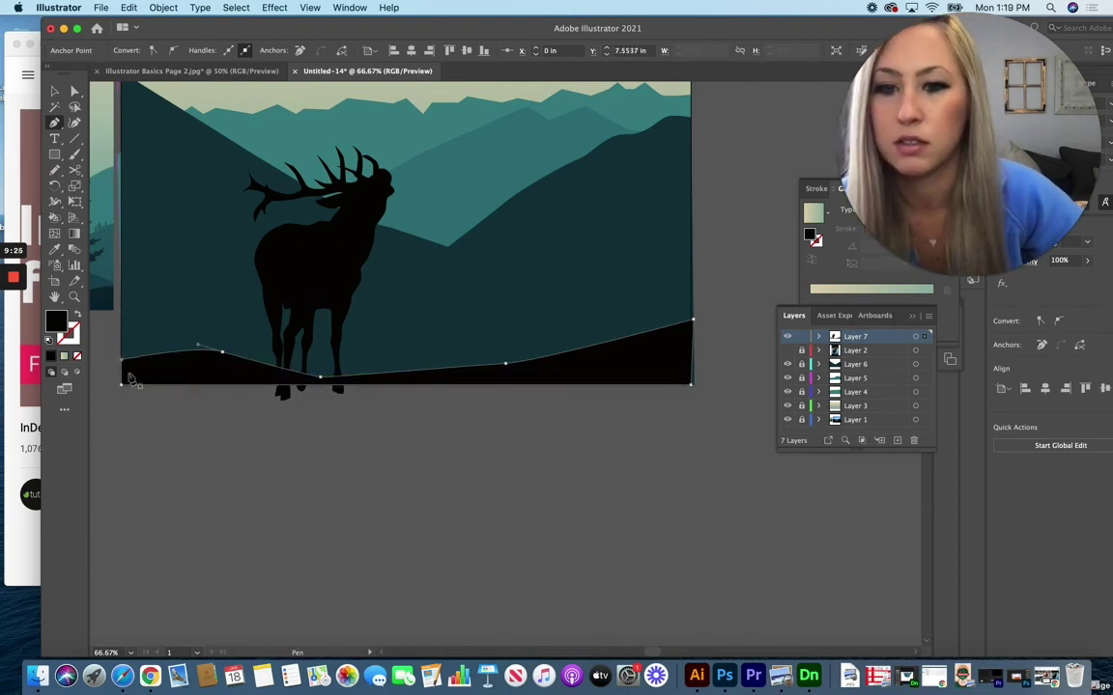
{"action": "scroll", "coordinate": [135, 386], "scroll_direction": "up", "scroll_amount": 5}
{"action": "key", "text": "v"}
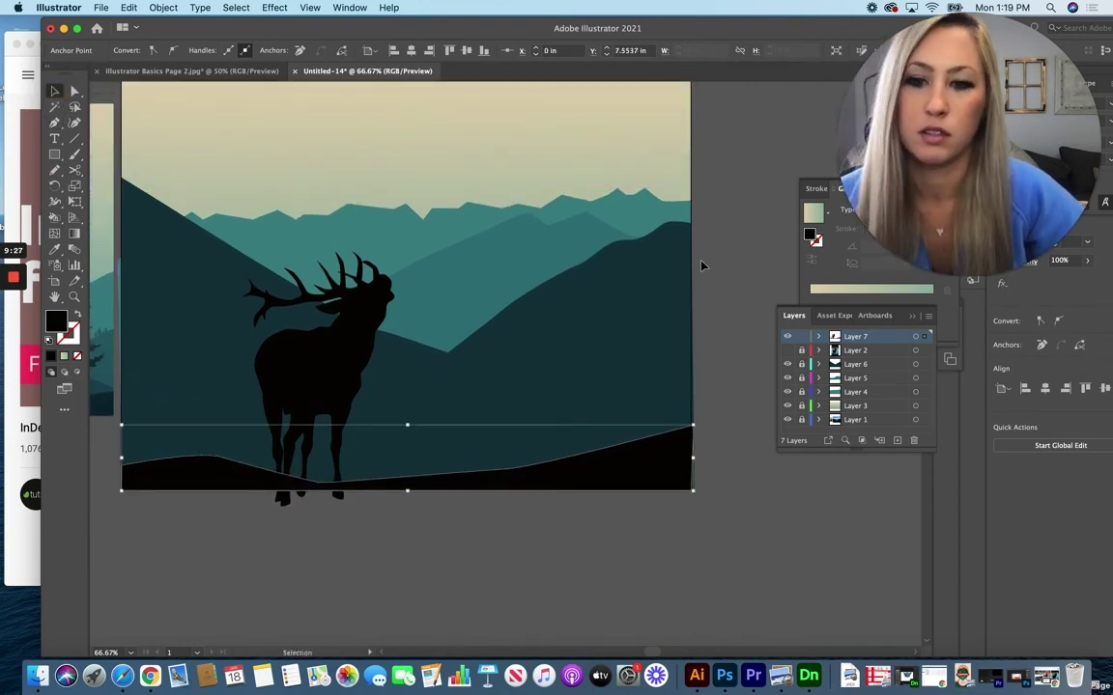
{"action": "left_click", "coordinate": [708, 427]}
- Delete the hidden elk photo layer, Layer 2, and the bottom reference image layer, Layer 1
{"action": "scroll", "coordinate": [708, 427], "scroll_direction": "up", "scroll_amount": 4}
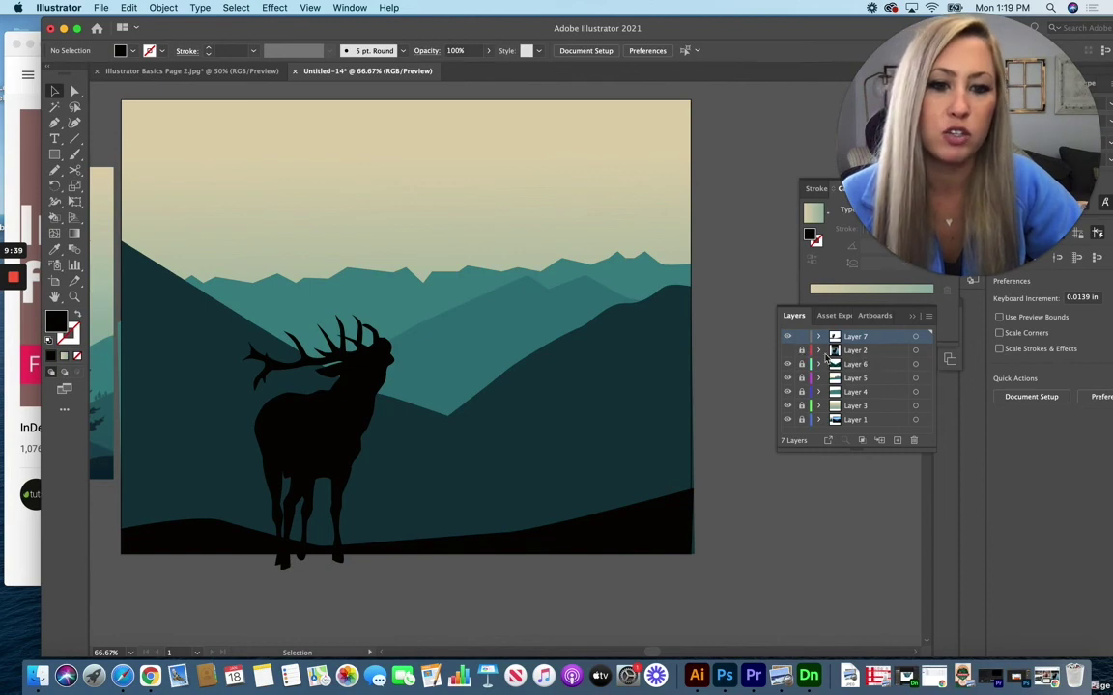
{"action": "left_click", "coordinate": [848, 351]}
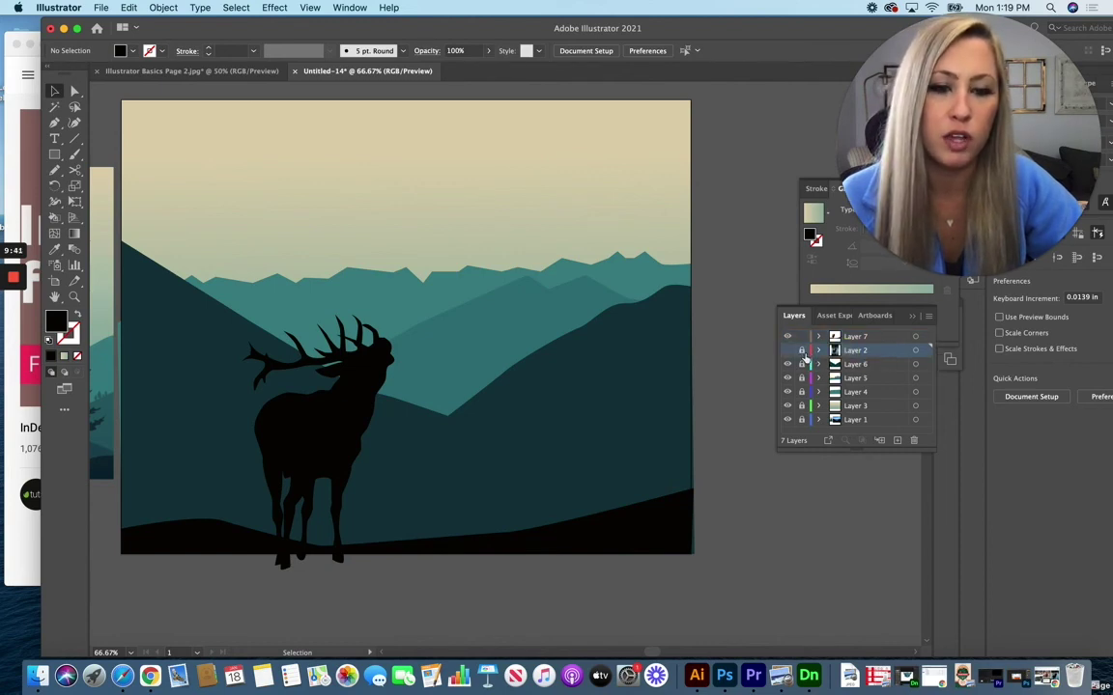
{"action": "left_click_drag", "start_coordinate": [799, 351], "coordinate": [919, 442]}
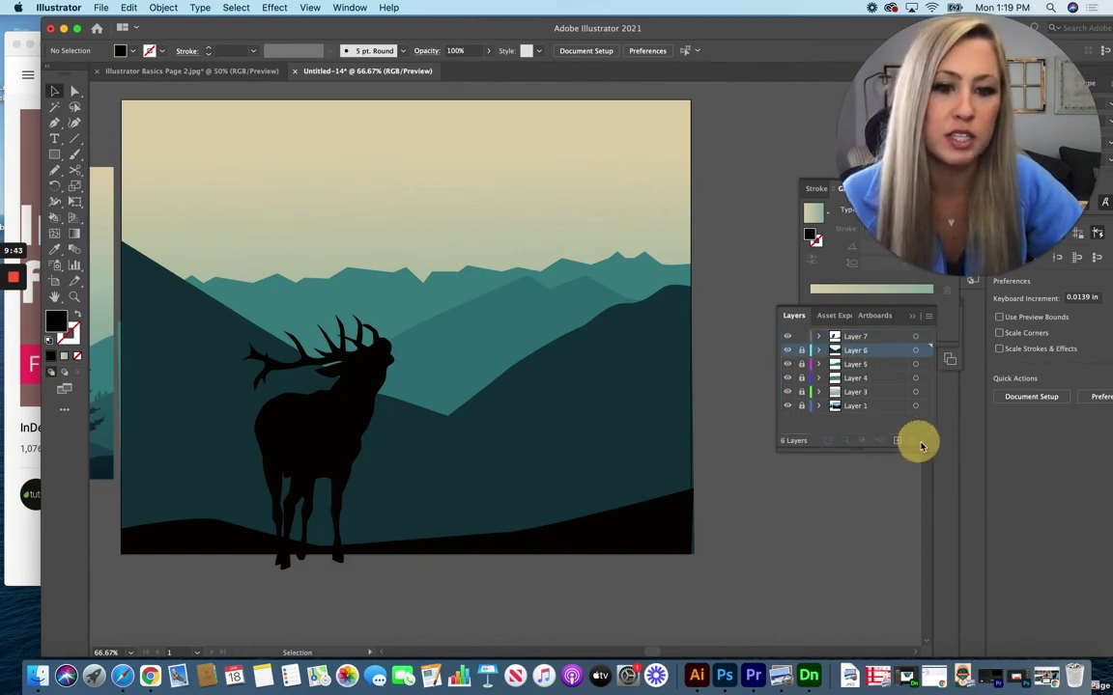
{"action": "left_click", "coordinate": [857, 406]}
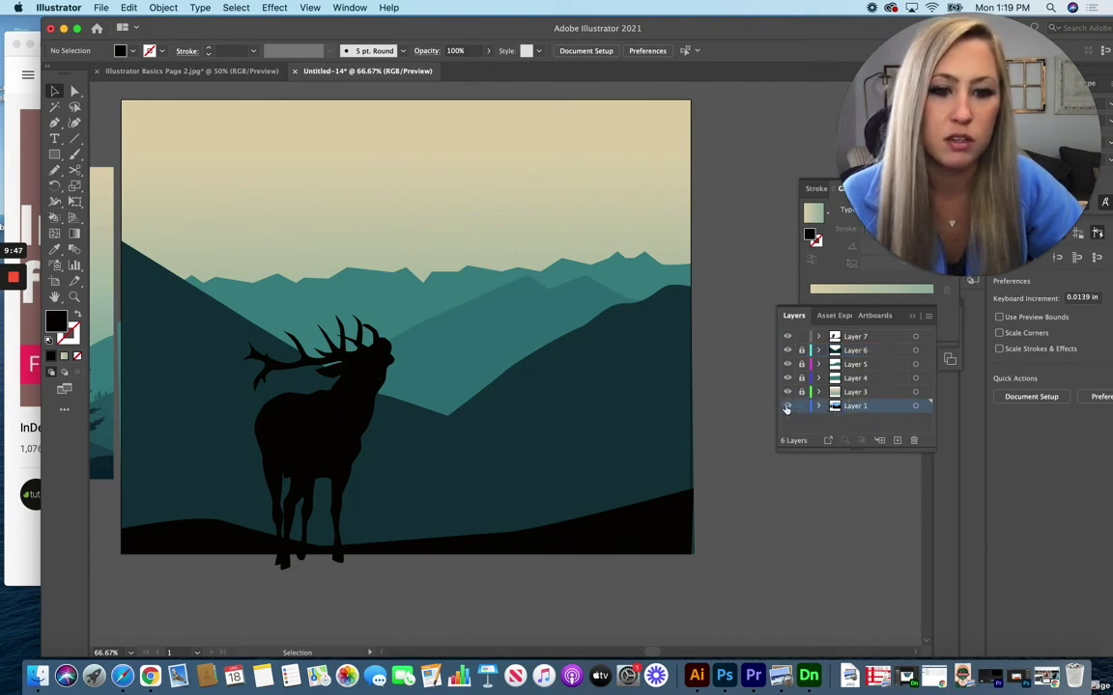
{"action": "left_click", "coordinate": [788, 406]}
{"action": "left_click_drag", "start_coordinate": [878, 409], "coordinate": [915, 441]}
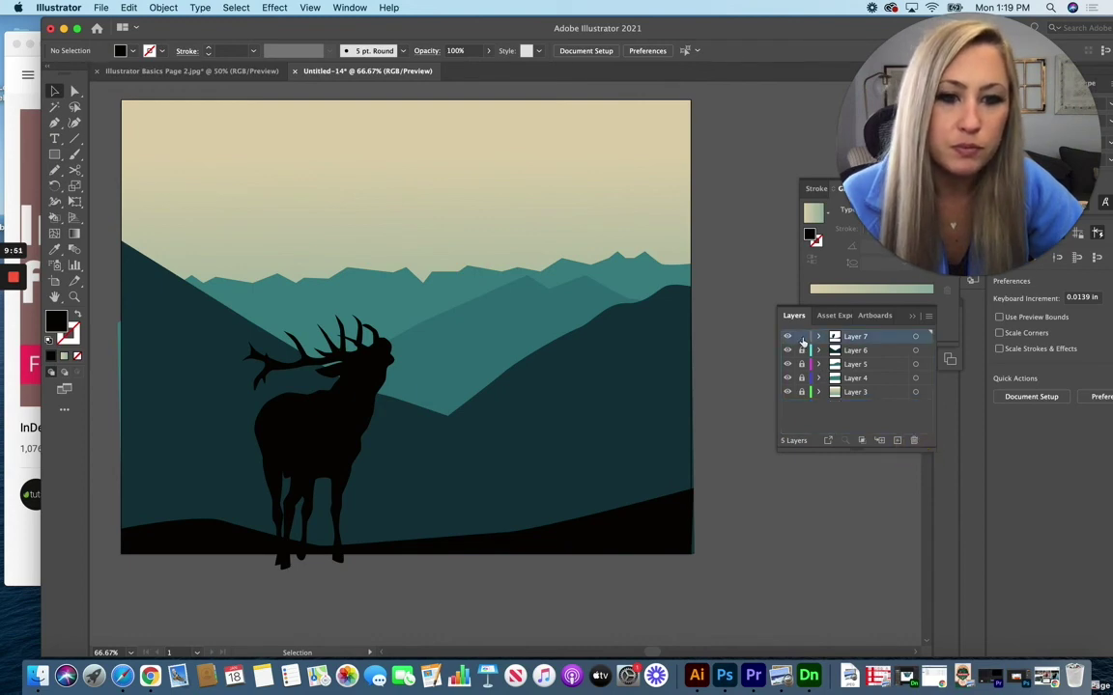
- Unlock Layers 6, 5, 4 and 3, and draw a black rectangle covering the whole artboard on Layer 7
{"action": "left_click_drag", "start_coordinate": [802, 351], "coordinate": [801, 391]}
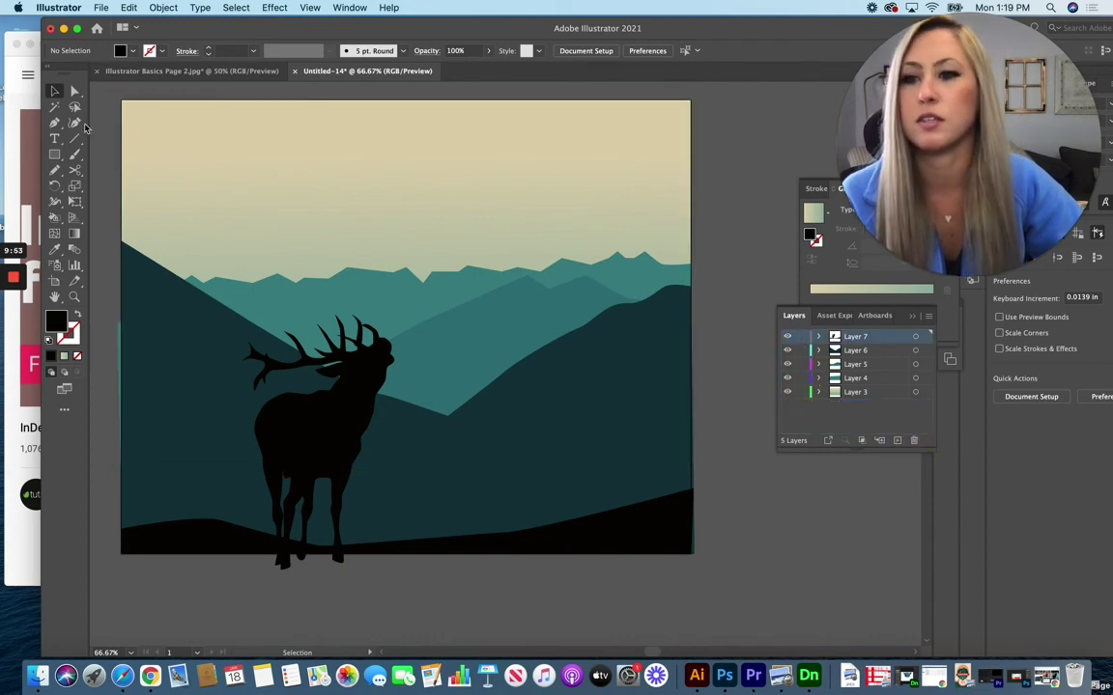
{"action": "left_click", "coordinate": [55, 155]}
{"action": "left_click", "coordinate": [854, 337]}
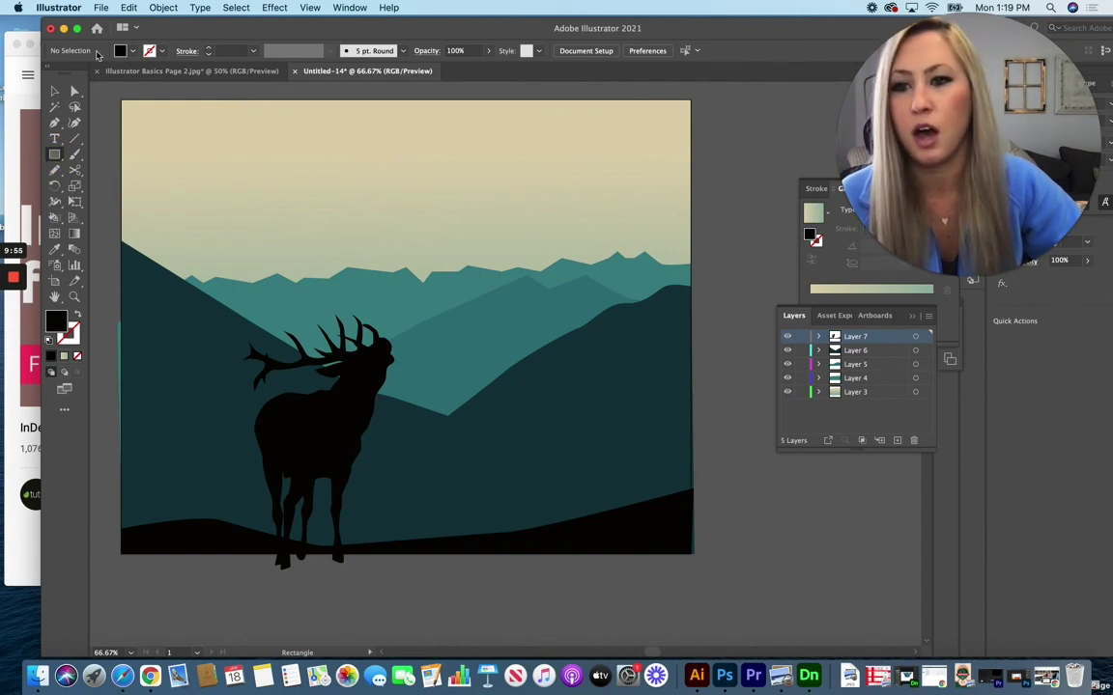
{"action": "left_click_drag", "start_coordinate": [690, 465], "coordinate": [687, 552]}
- Select all the artwork, make a clipping mask from the artboard-sized rectangle, and deselect the result
{"action": "left_click", "coordinate": [54, 90]}
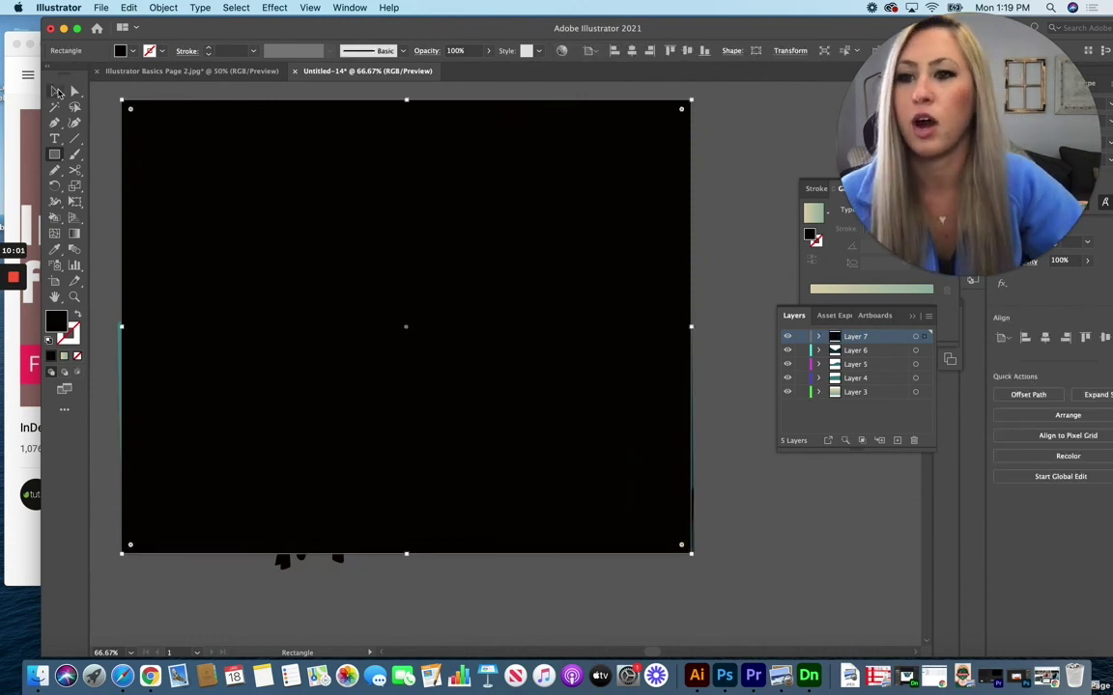
{"action": "left_click_drag", "start_coordinate": [663, 102], "coordinate": [142, 564]}
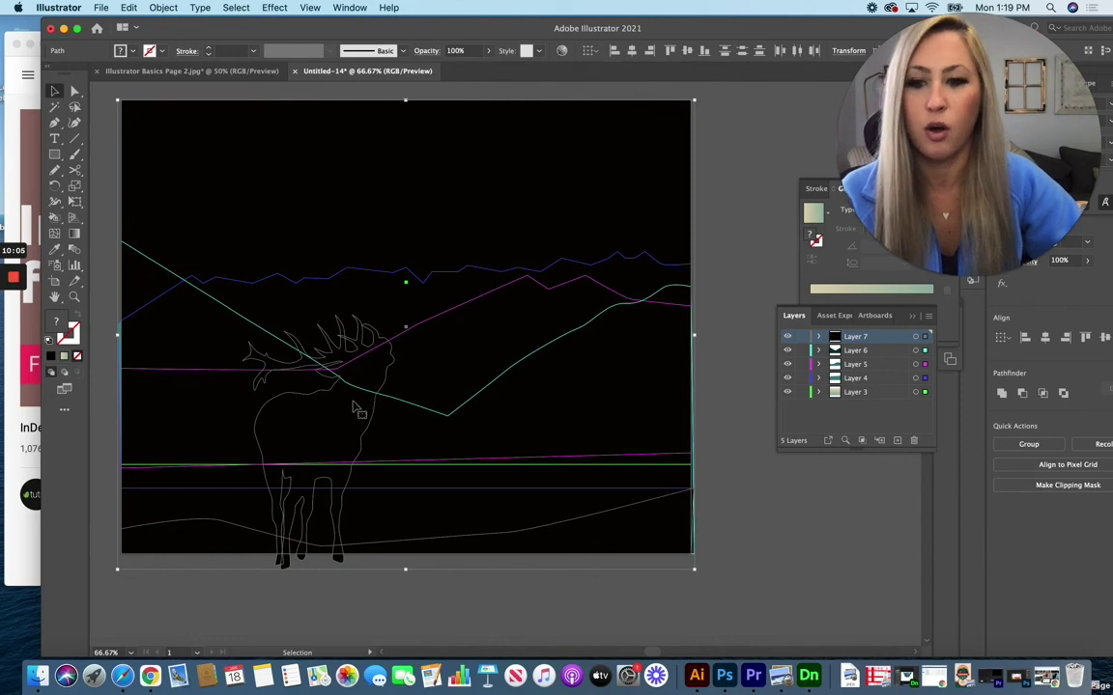
{"action": "right_click", "coordinate": [388, 395]}
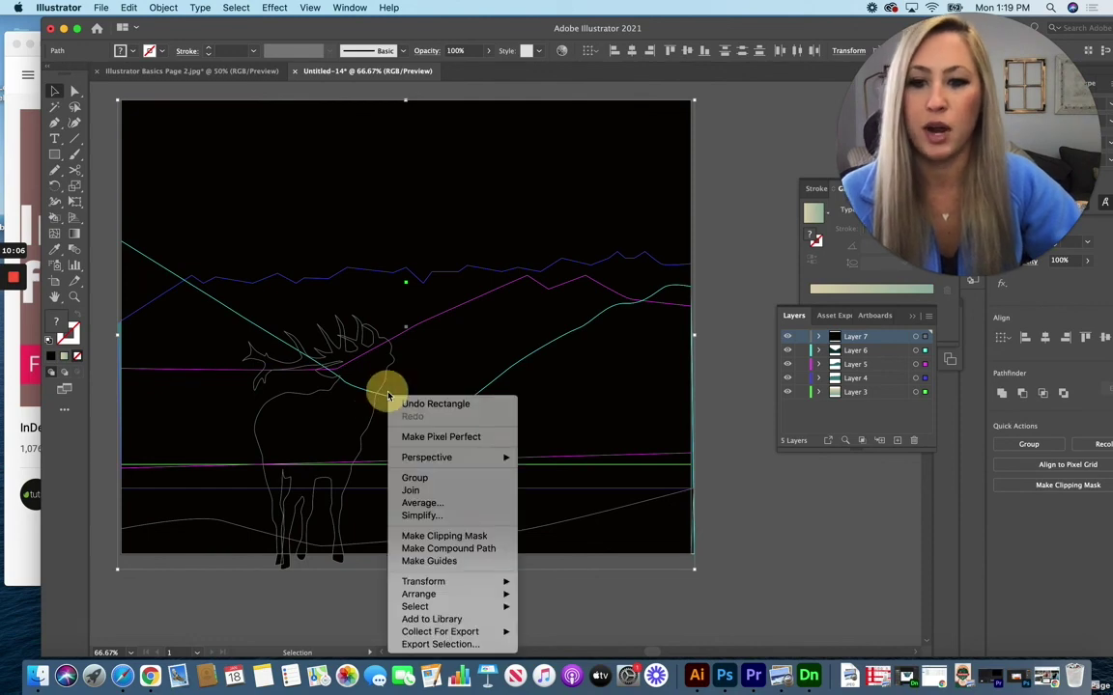
{"action": "left_click", "coordinate": [459, 537]}
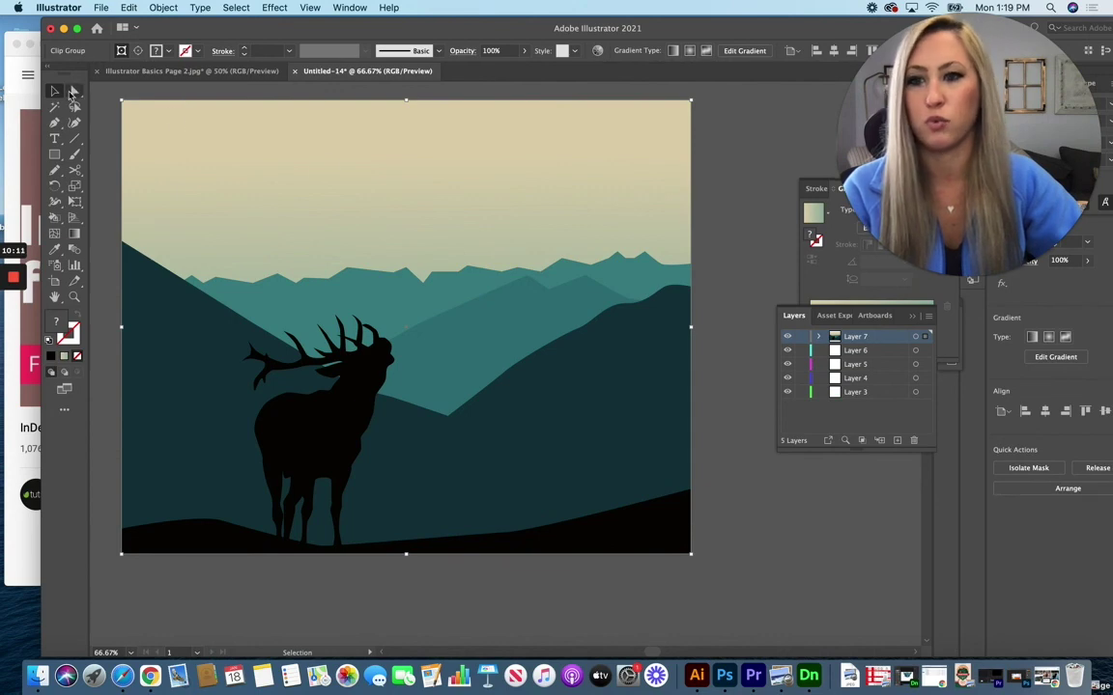
{"action": "left_click", "coordinate": [738, 210]}
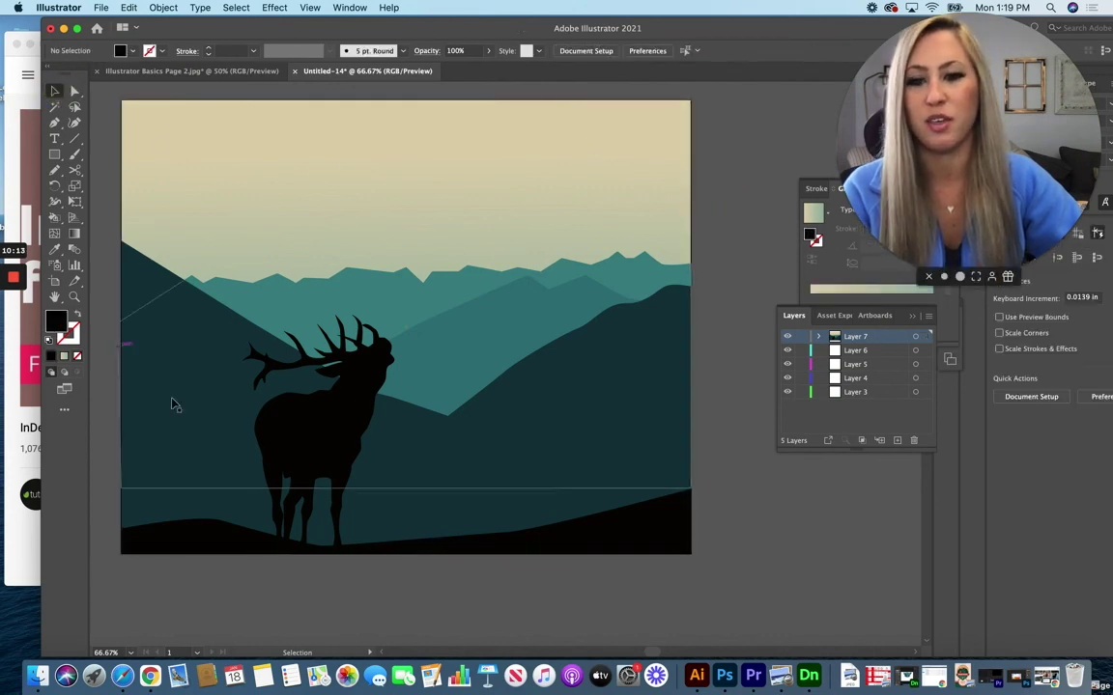